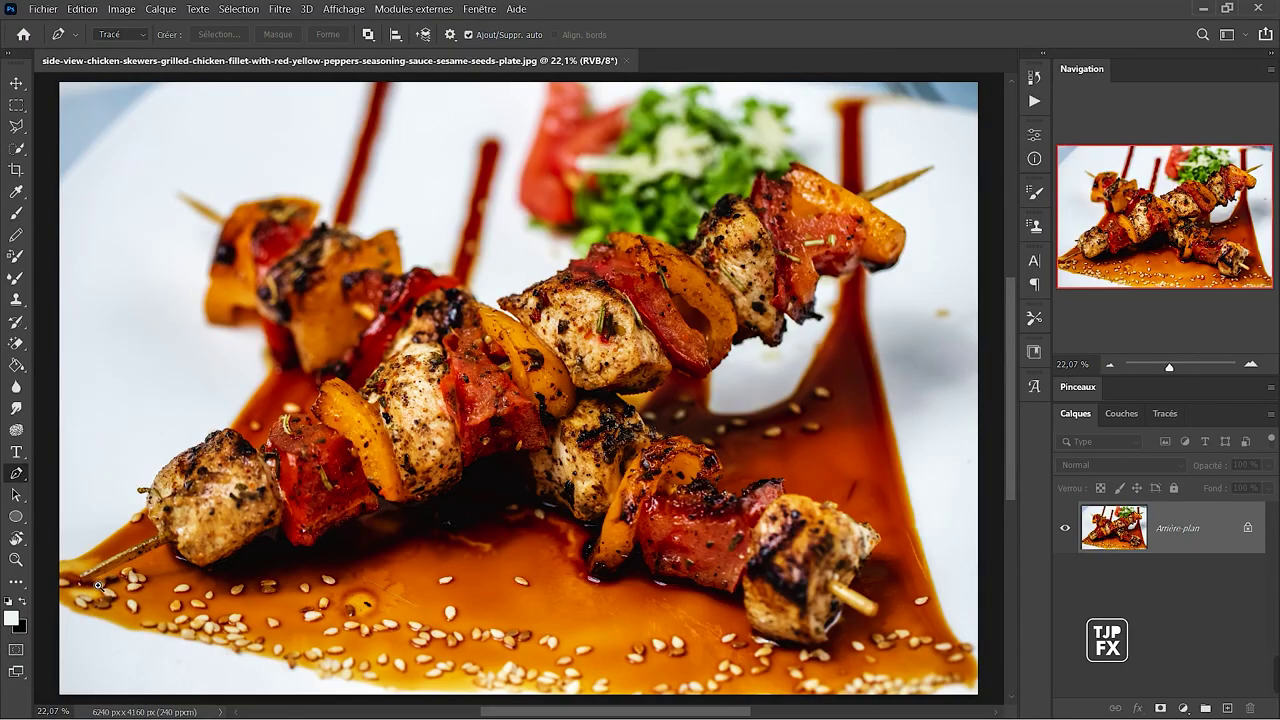
# Start the path at the skewer stick's tip and trace along the stick's edge.
pyautogui.moveTo(98, 585)
pyautogui.mouseDown()
pyautogui.moveTo(609, 364)
pyautogui.moveTo(514, 414)
pyautogui.moveTo(327, 560)
pyautogui.mouseUp()
pyautogui.click(319, 555)
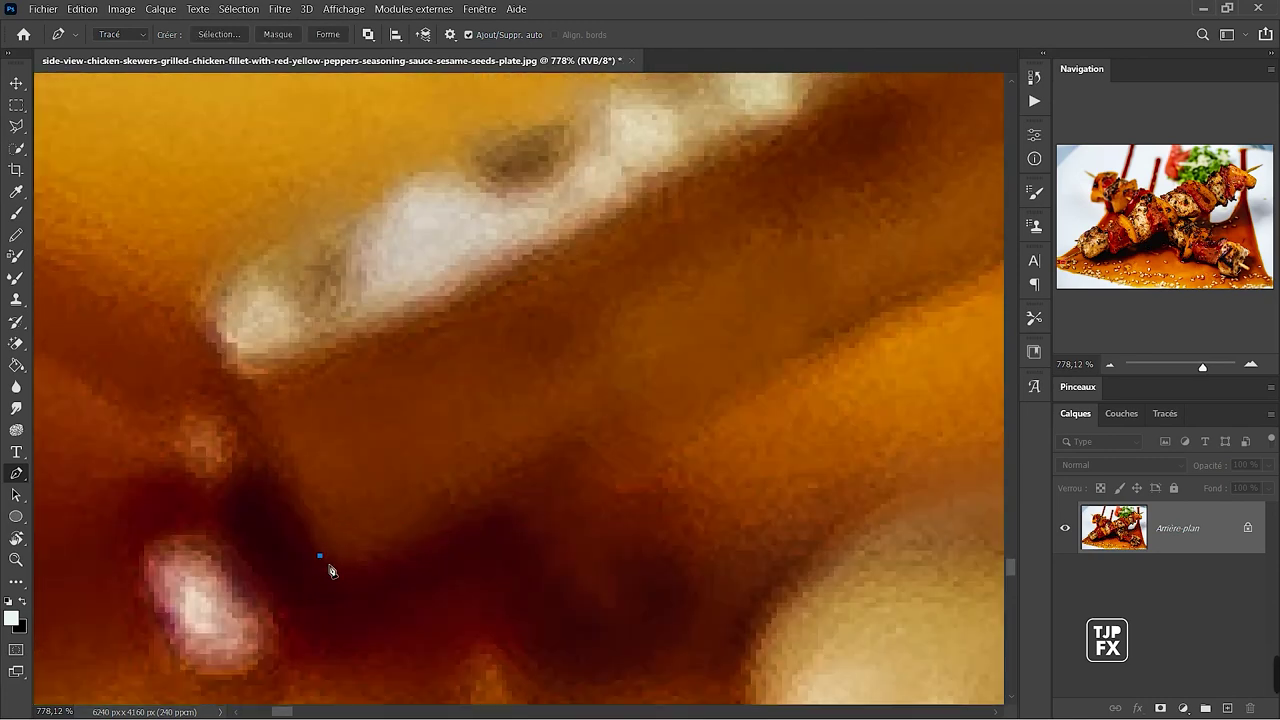
pyautogui.click(340, 587)
pyautogui.moveTo(560, 480); pyautogui.dragTo(323, 569)
pyautogui.click(319, 562)
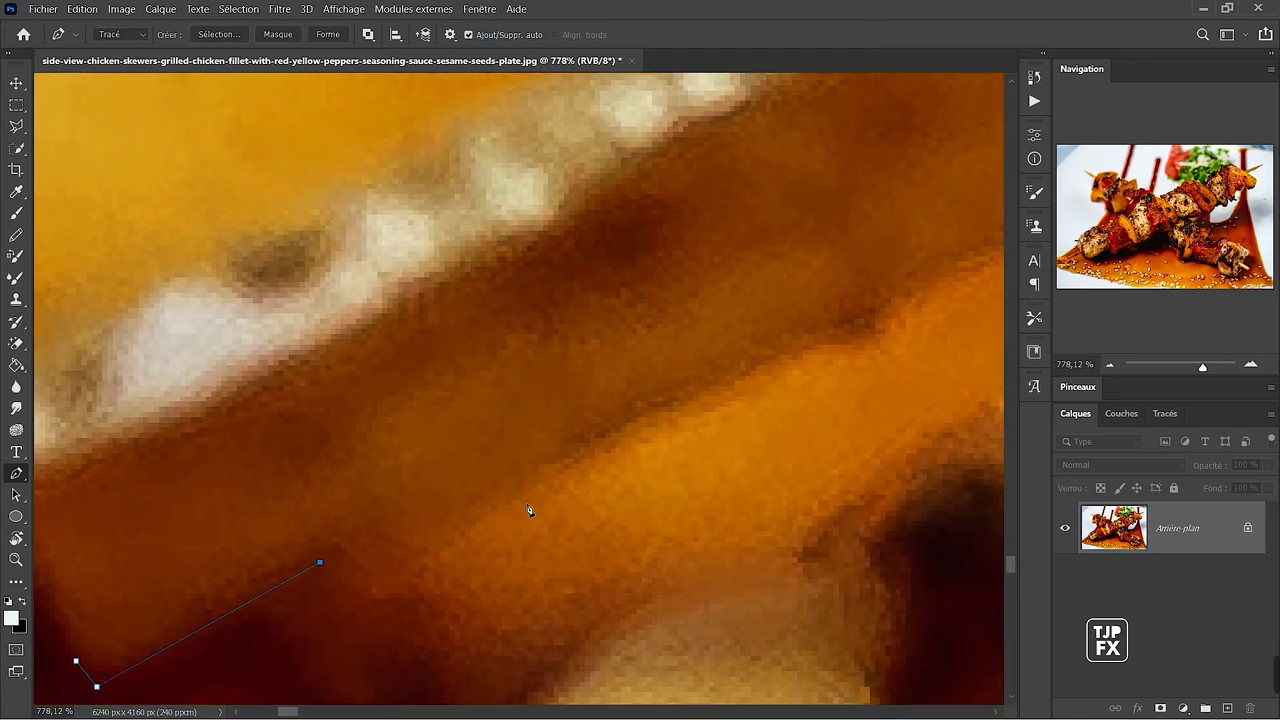
pyautogui.moveTo(978, 361); pyautogui.dragTo(583, 498)
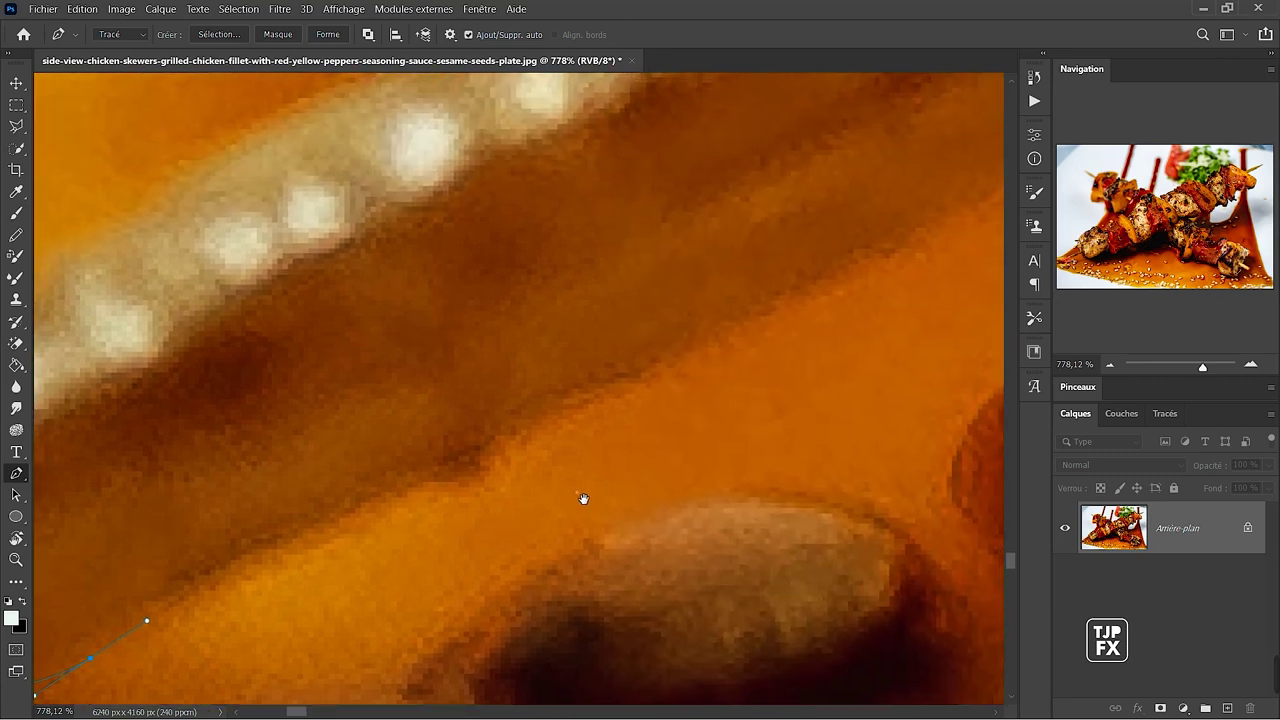
pyautogui.moveTo(993, 204); pyautogui.dragTo(947, 228)
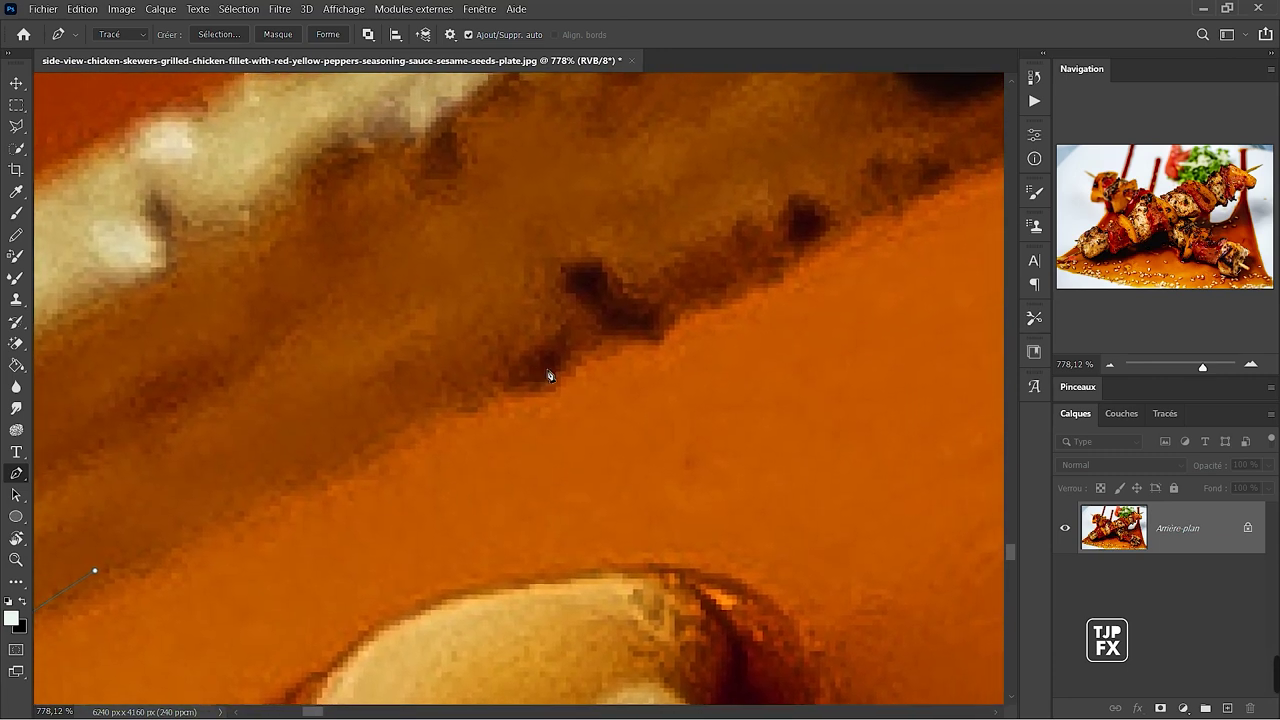
pyautogui.moveTo(618, 327)
pyautogui.mouseDown()
pyautogui.moveTo(742, 281)
pyautogui.moveTo(308, 527)
pyautogui.mouseUp()
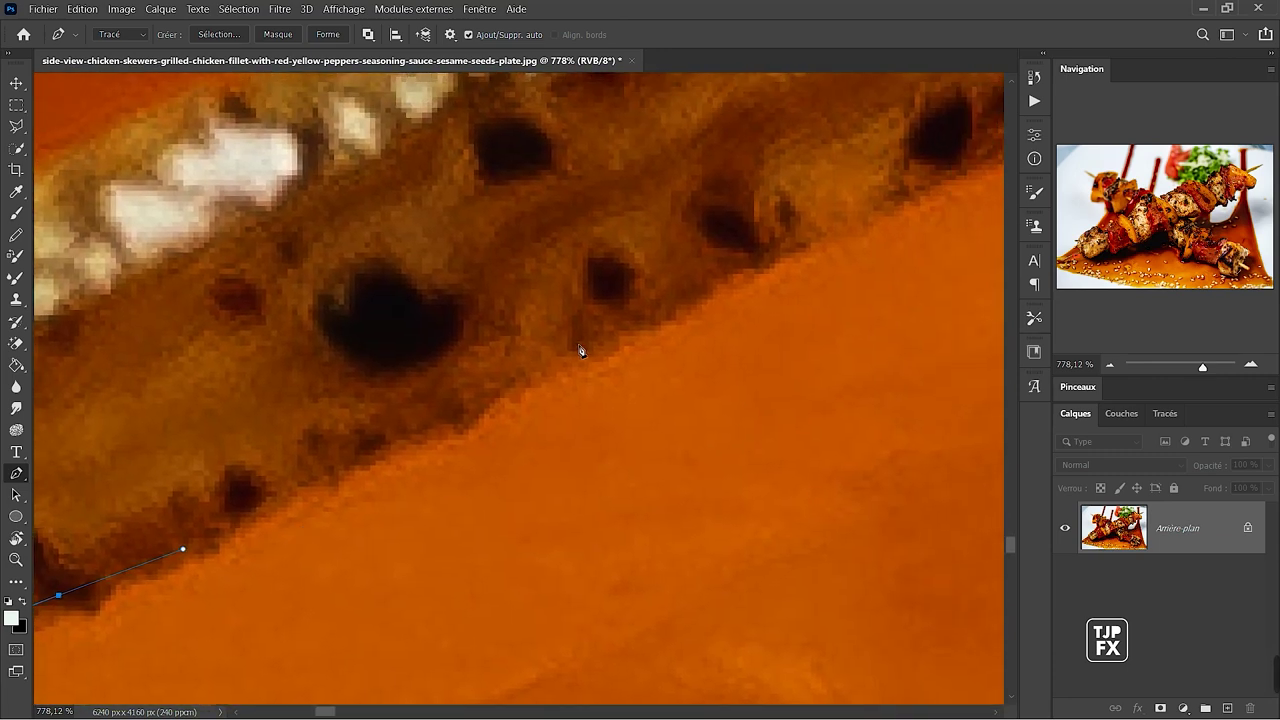
# Curve the path where the stick meets the chicken and around the chicken's corner.
pyautogui.moveTo(575, 353); pyautogui.dragTo(742, 280)
pyautogui.moveTo(438, 463); pyautogui.dragTo(492, 509)
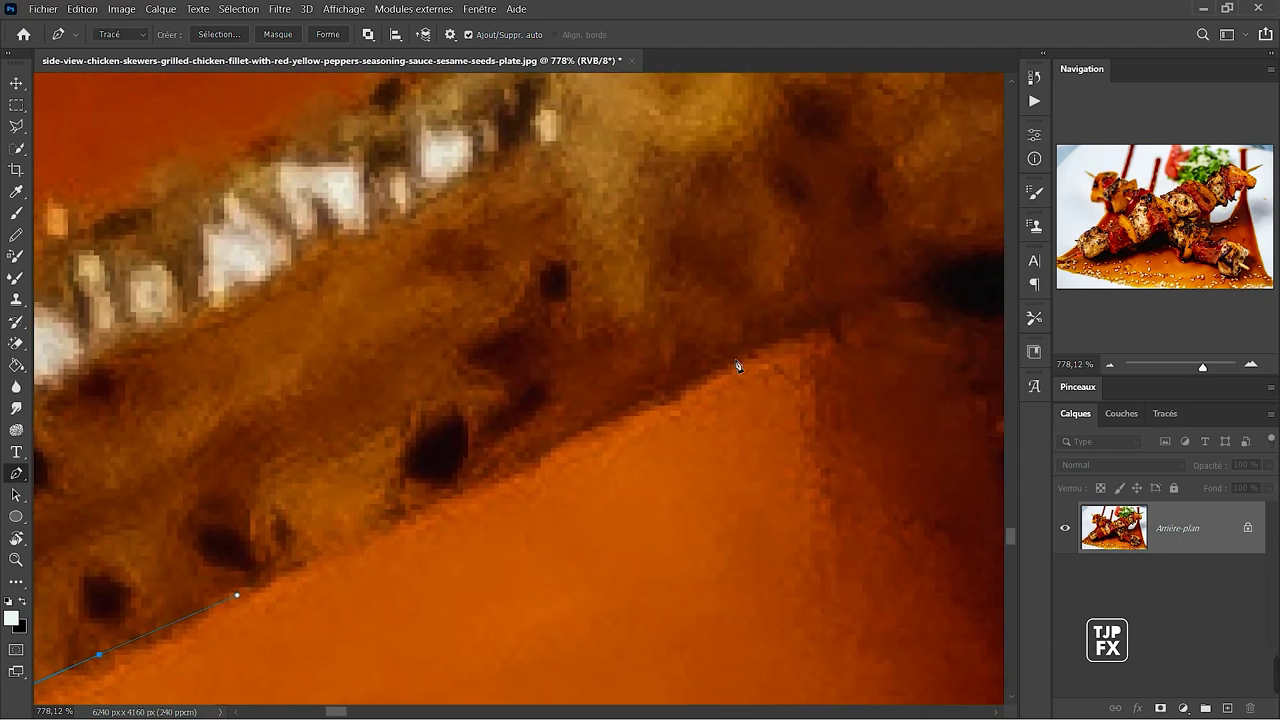
pyautogui.moveTo(749, 339)
pyautogui.mouseDown()
pyautogui.moveTo(840, 298)
pyautogui.moveTo(430, 444)
pyautogui.moveTo(331, 408)
pyautogui.moveTo(503, 337)
pyautogui.moveTo(506, 350)
pyautogui.mouseUp()
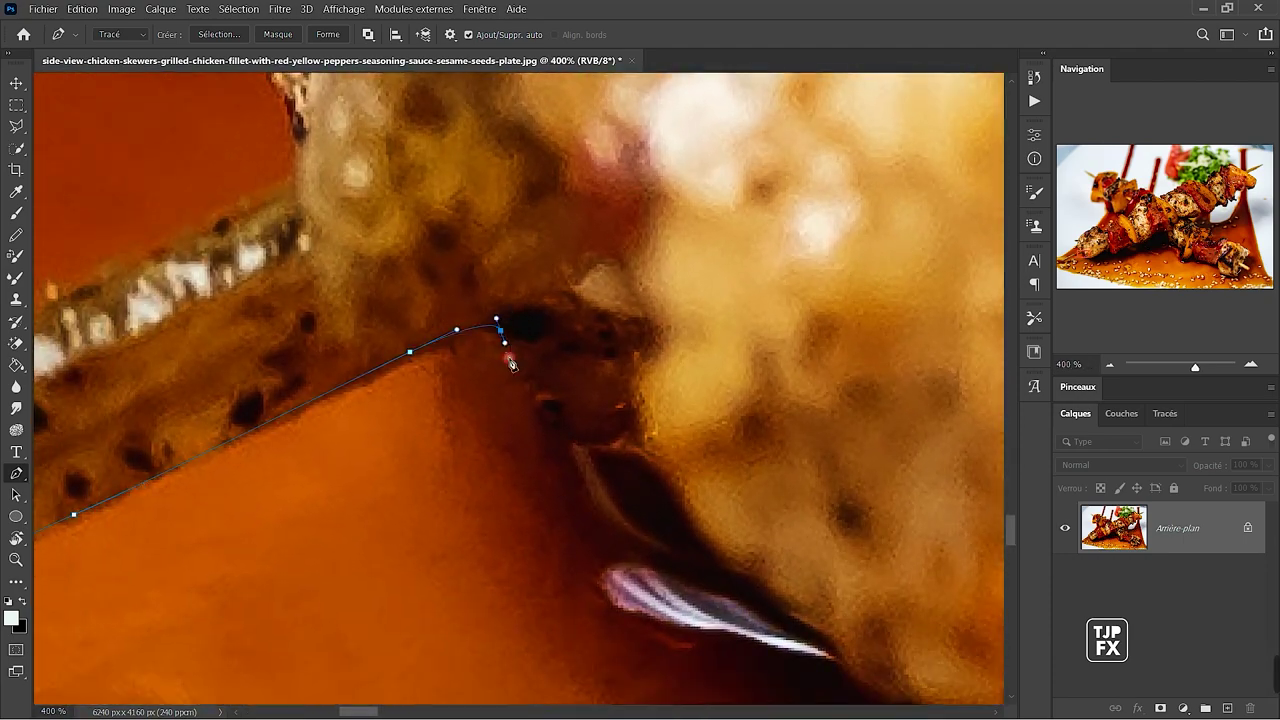
pyautogui.moveTo(631, 429); pyautogui.dragTo(650, 422)
pyautogui.moveTo(722, 517); pyautogui.dragTo(550, 351)
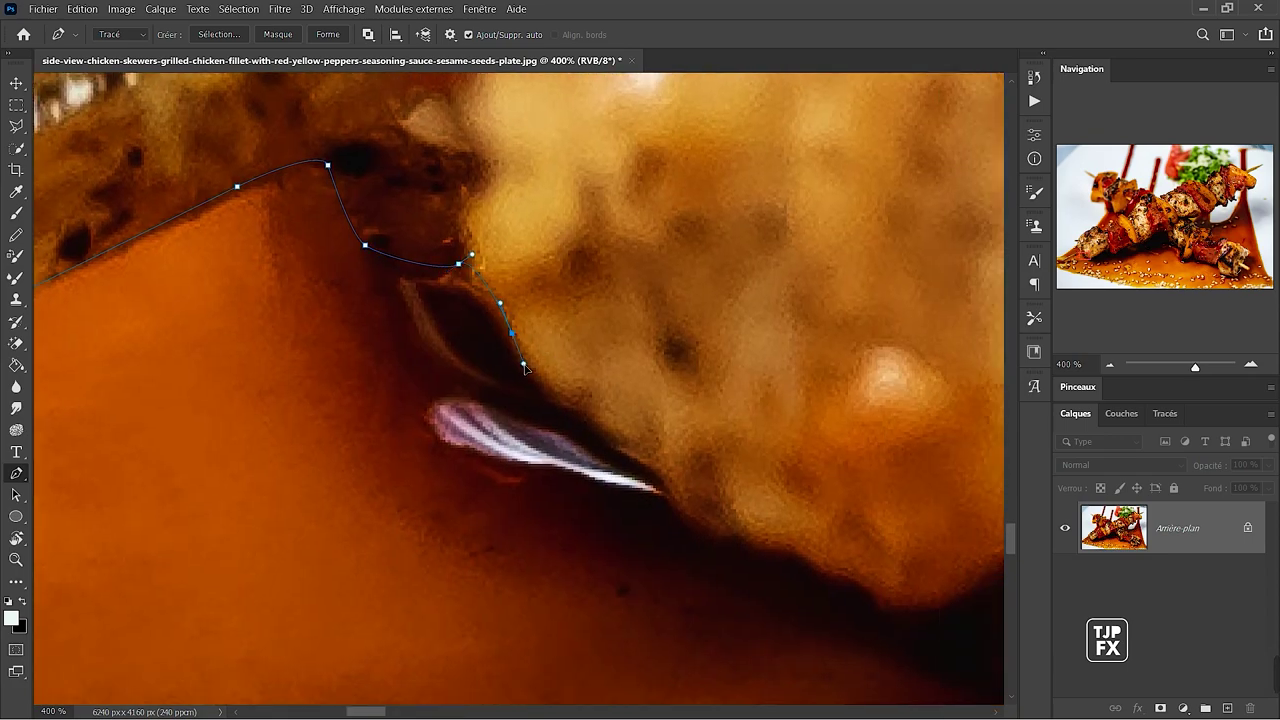
pyautogui.click(680, 487)
pyautogui.click(715, 521)
pyautogui.click(810, 549)
pyautogui.moveTo(819, 556); pyautogui.dragTo(607, 467)
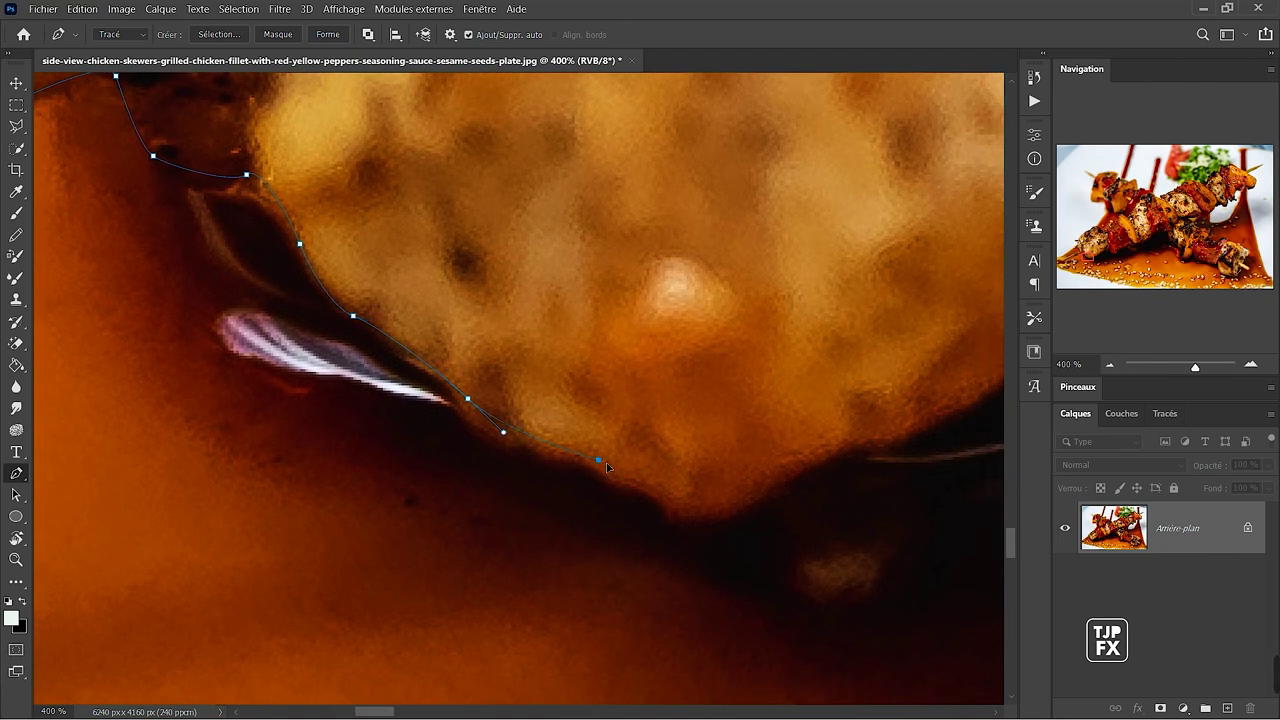
pyautogui.moveTo(684, 505); pyautogui.dragTo(698, 510)
# Trace anchors along the underside of the first chicken piece.
pyautogui.moveTo(779, 485); pyautogui.dragTo(560, 500)
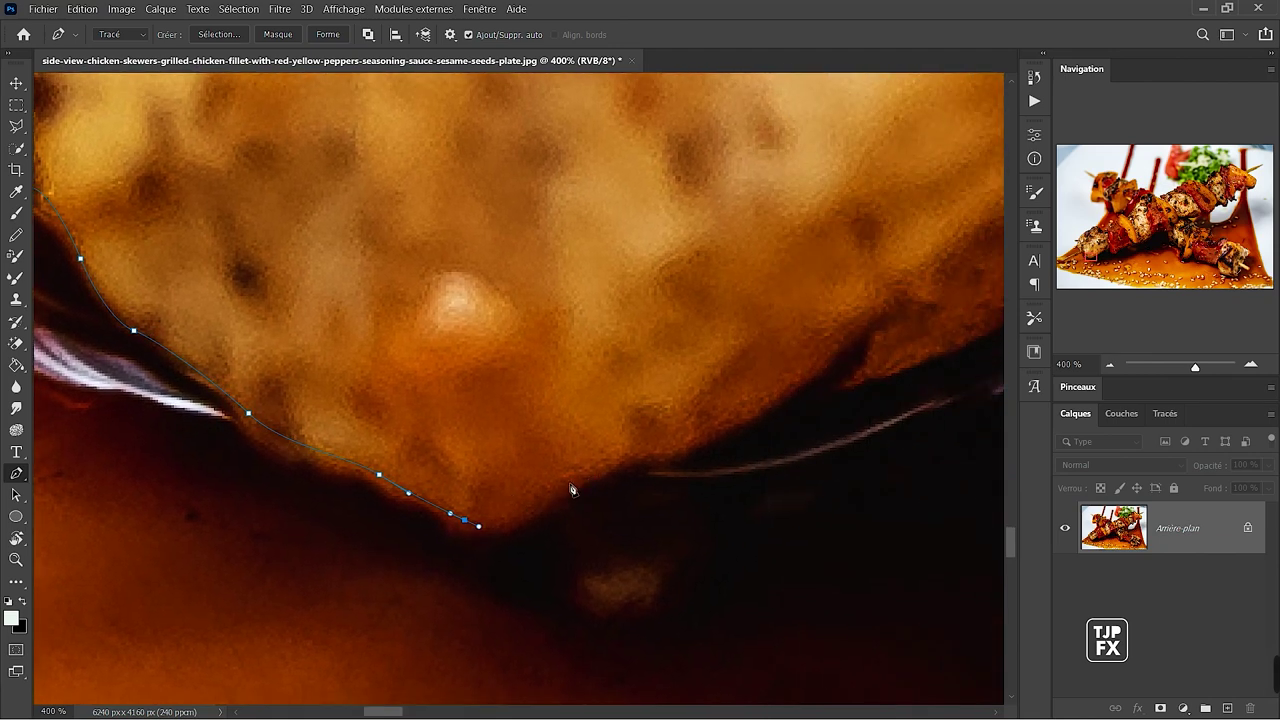
pyautogui.moveTo(795, 404); pyautogui.dragTo(596, 523)
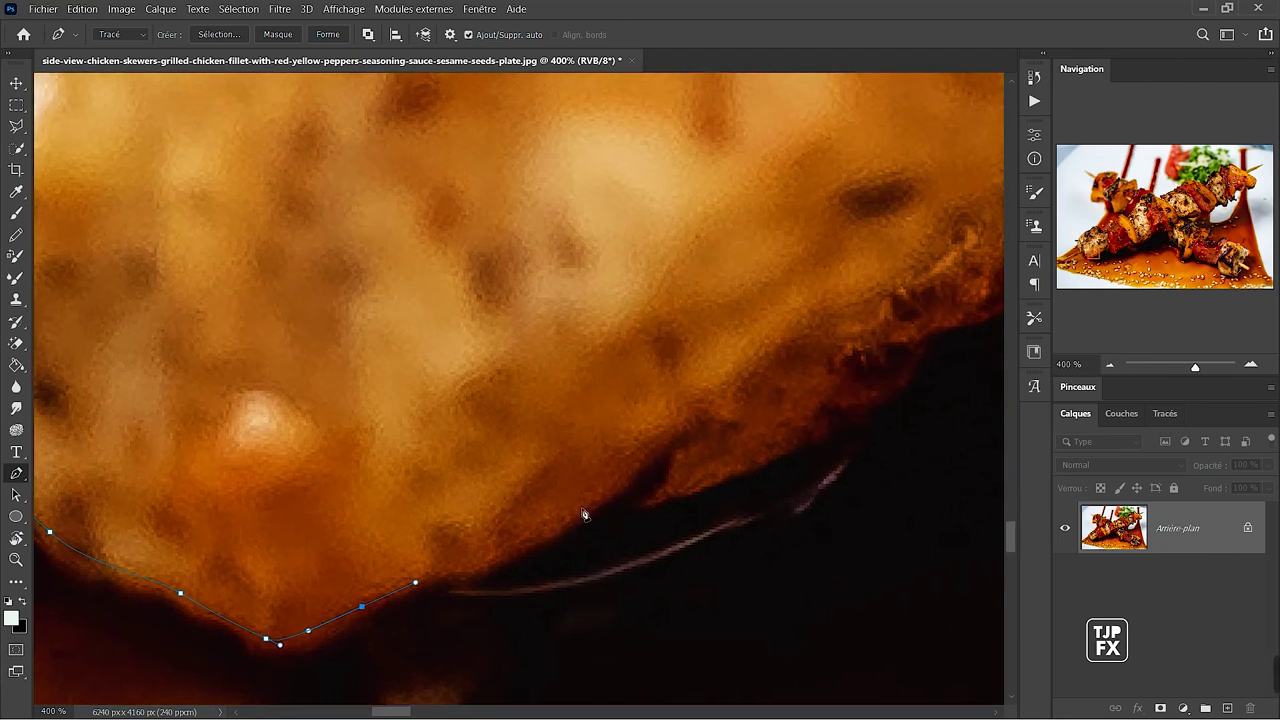
pyautogui.click(587, 508)
pyautogui.click(646, 460)
pyautogui.moveTo(686, 439)
pyautogui.mouseDown()
pyautogui.moveTo(538, 531)
pyautogui.moveTo(548, 568)
pyautogui.mouseUp()
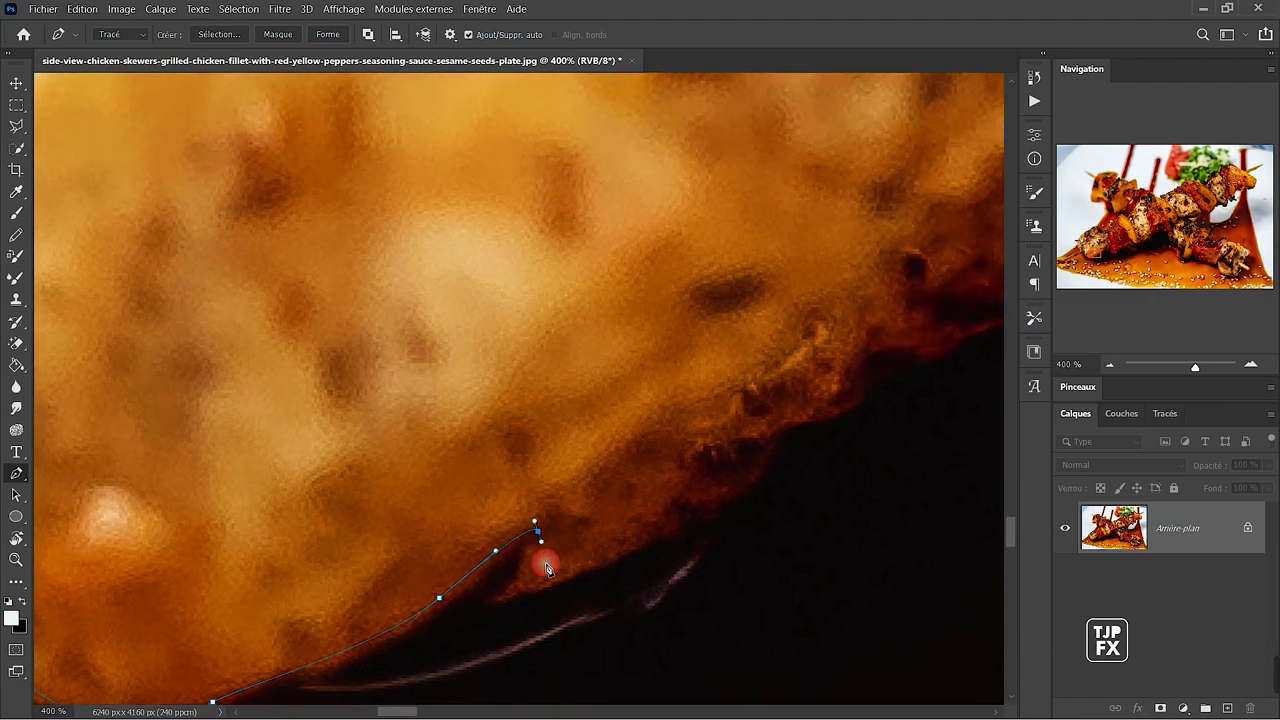
pyautogui.click(653, 493)
pyautogui.click(731, 436)
pyautogui.click(795, 420)
pyautogui.moveTo(921, 325); pyautogui.dragTo(559, 561)
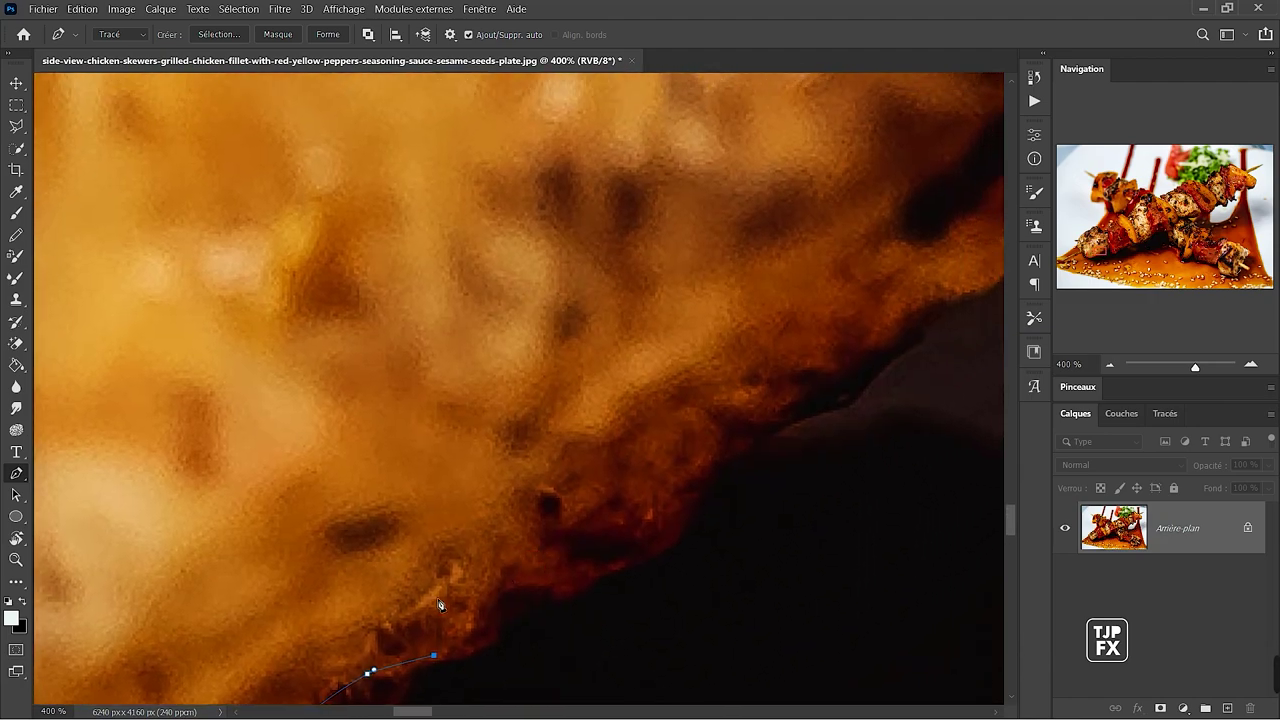
pyautogui.click(497, 583)
pyautogui.click(543, 549)
pyautogui.click(614, 491)
pyautogui.click(689, 437)
pyautogui.moveTo(780, 404); pyautogui.dragTo(460, 521)
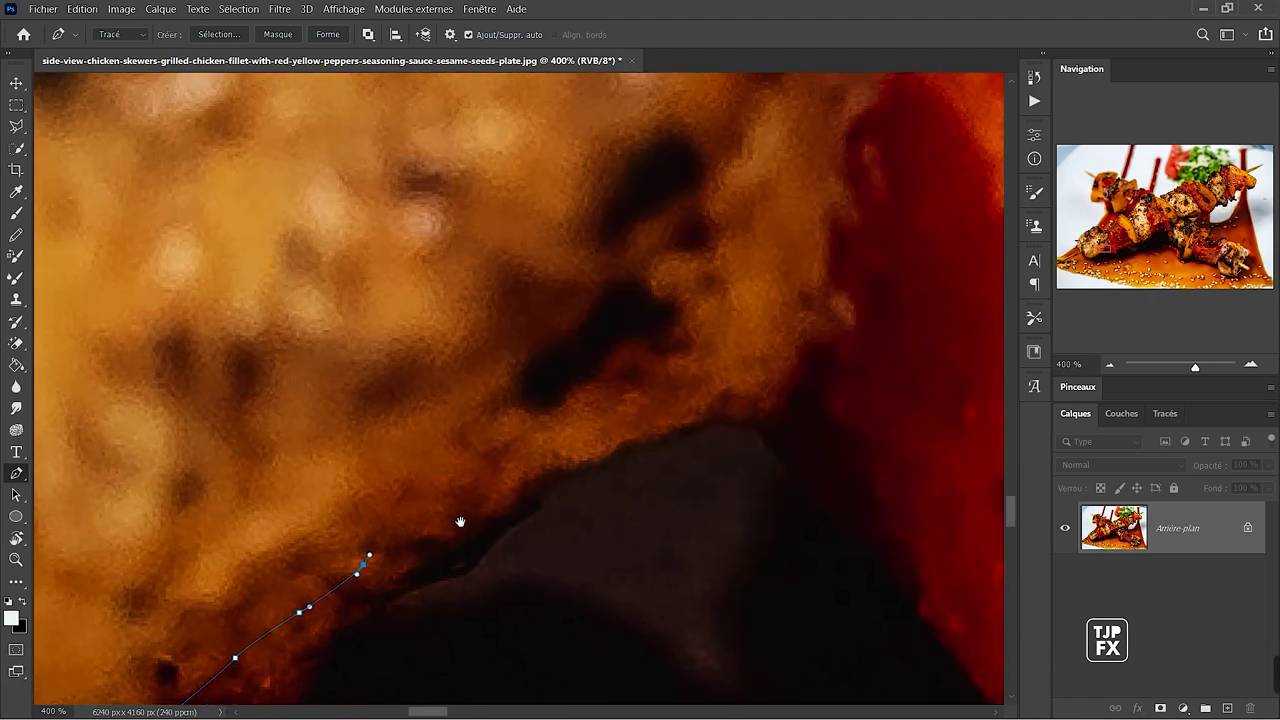
pyautogui.moveTo(510, 481); pyautogui.dragTo(531, 466)
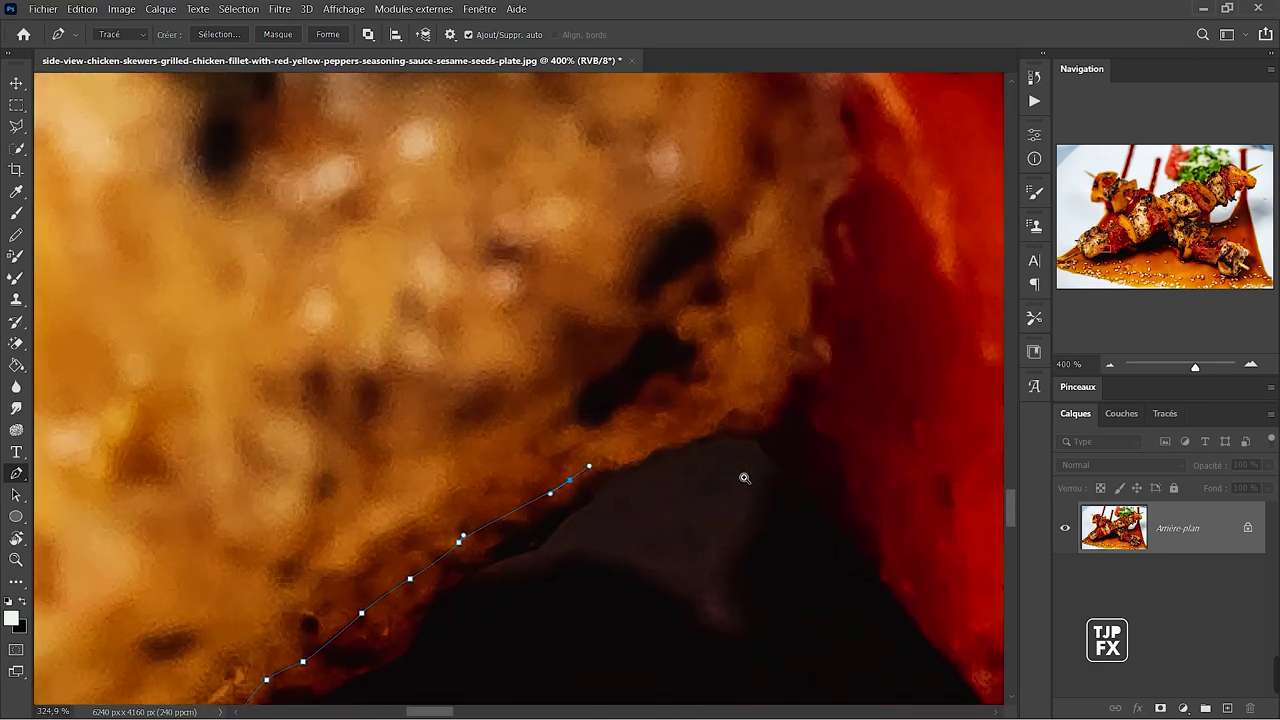
# Extend the path to the chicken-pepper notch and down the red pepper's edge.
pyautogui.moveTo(747, 482); pyautogui.dragTo(698, 441)
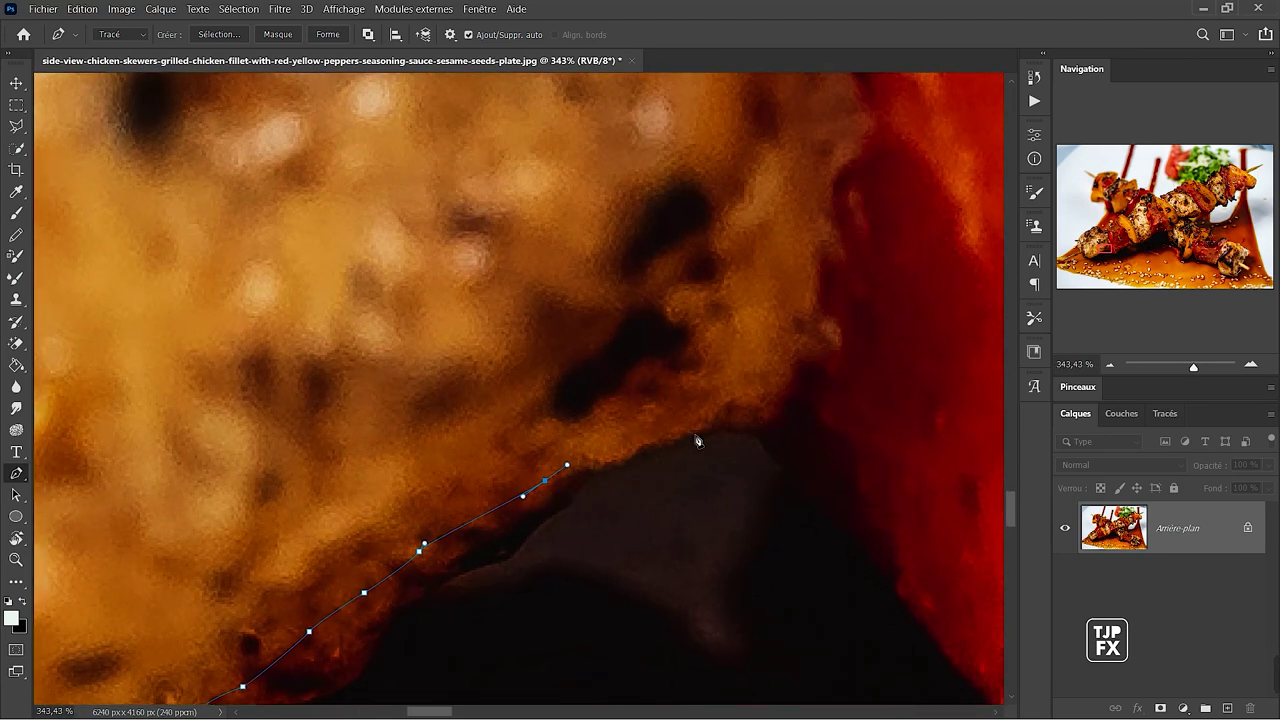
pyautogui.click(589, 457)
pyautogui.click(672, 421)
pyautogui.click(750, 426)
pyautogui.moveTo(770, 422)
pyautogui.mouseDown()
pyautogui.moveTo(565, 659)
pyautogui.moveTo(642, 501)
pyautogui.mouseUp()
pyautogui.click(616, 470)
pyautogui.click(626, 523)
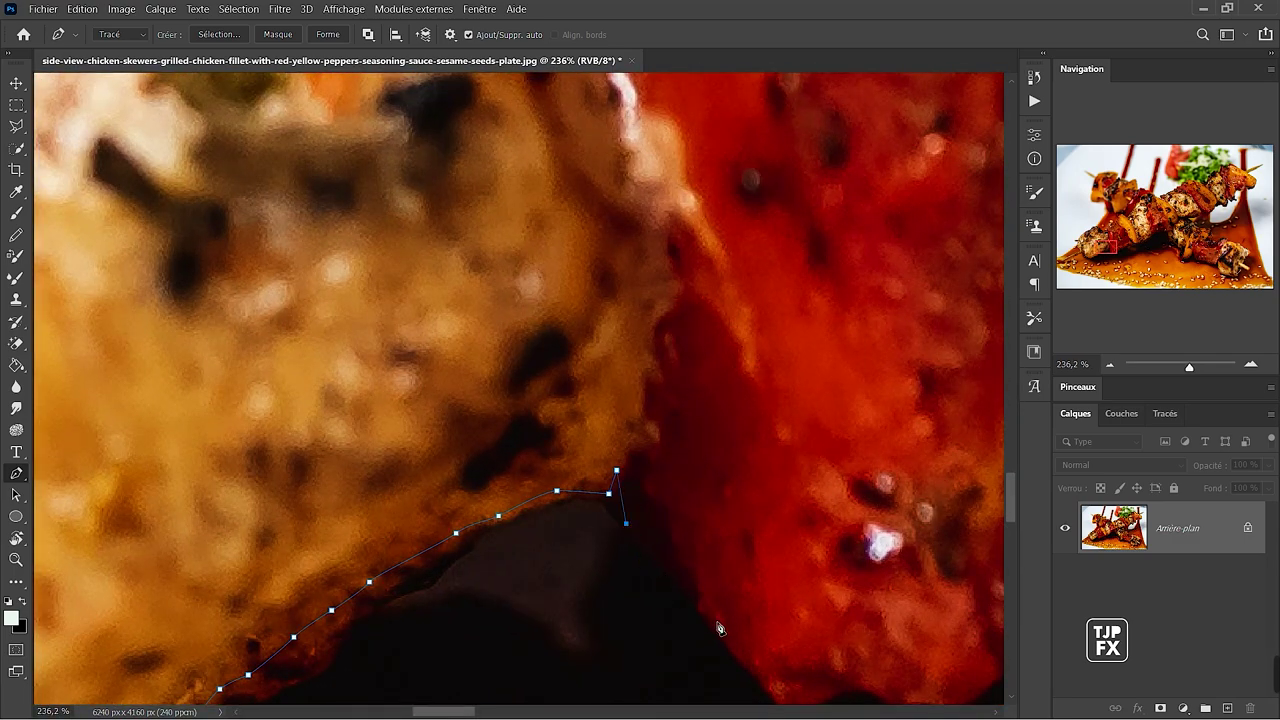
# Wrap the path down and under the red pepper to where it turns upward.
pyautogui.click(699, 596)
pyautogui.click(714, 617)
pyautogui.click(729, 639)
pyautogui.moveTo(758, 657); pyautogui.dragTo(614, 383)
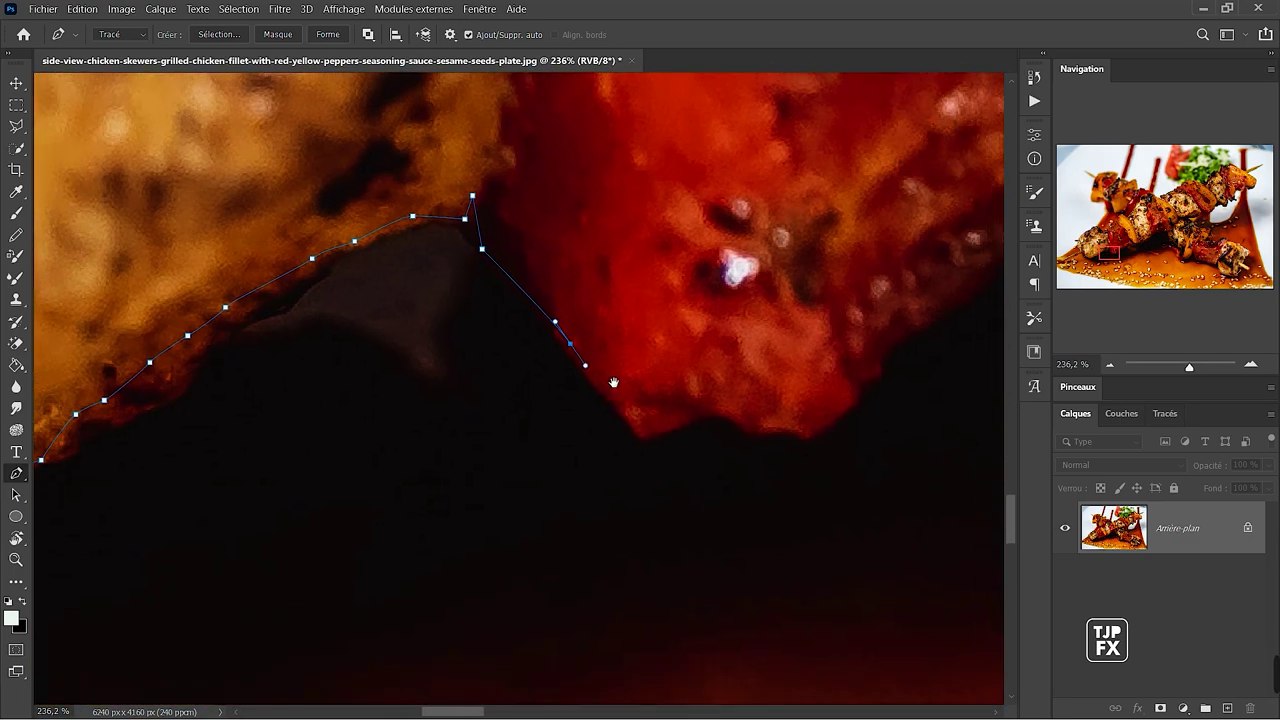
pyautogui.scroll(2, 638, 437)
pyautogui.click(632, 444)
pyautogui.click(674, 432)
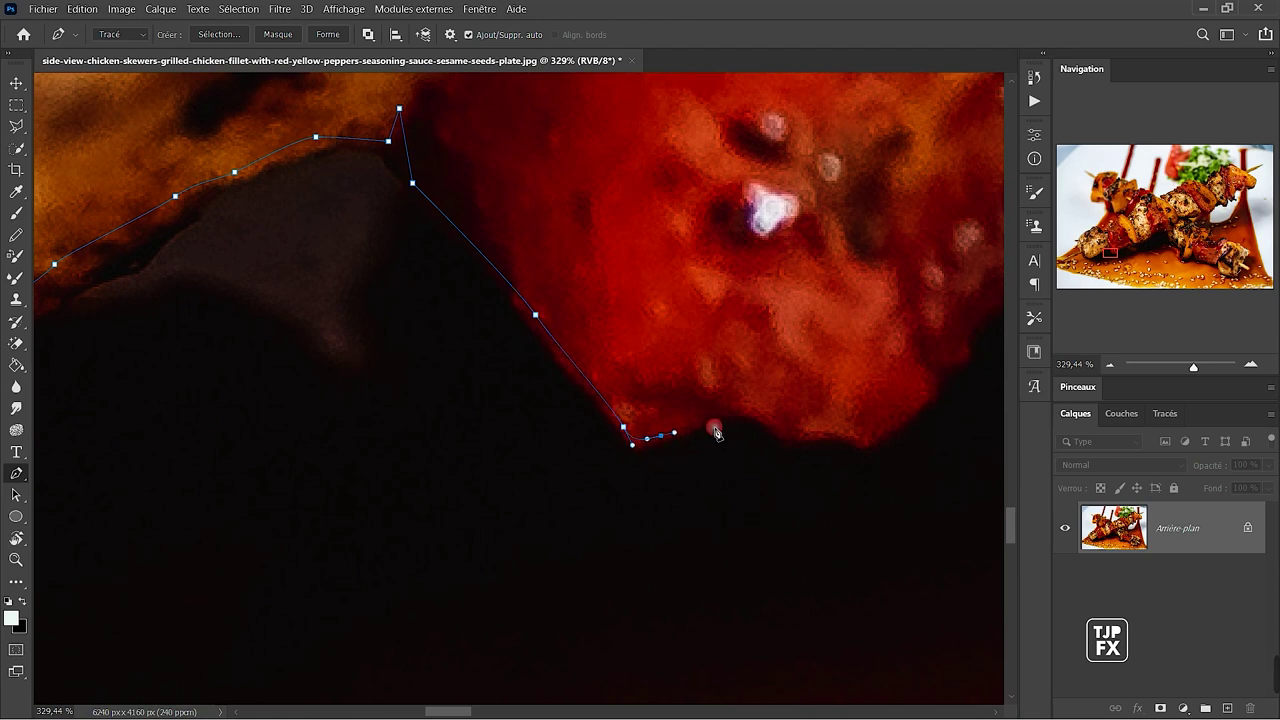
pyautogui.moveTo(786, 457); pyautogui.dragTo(560, 509)
pyautogui.click(562, 483)
pyautogui.click(614, 483)
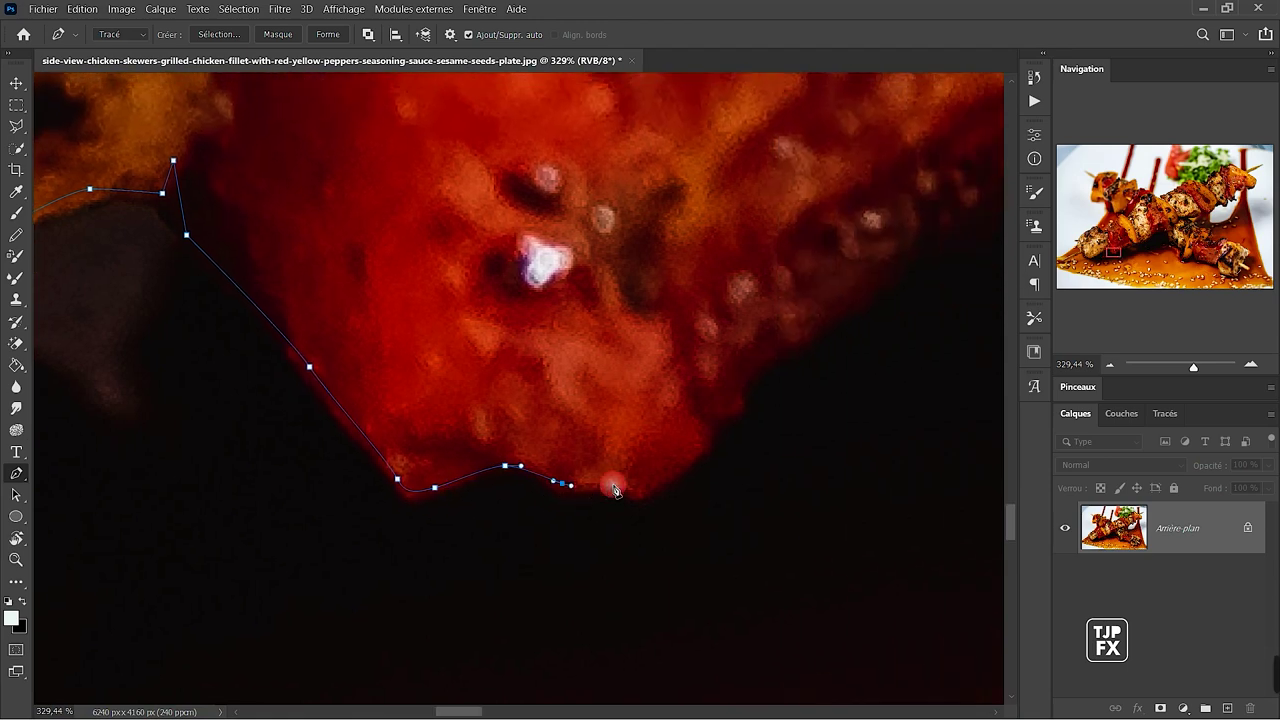
pyautogui.click(629, 493)
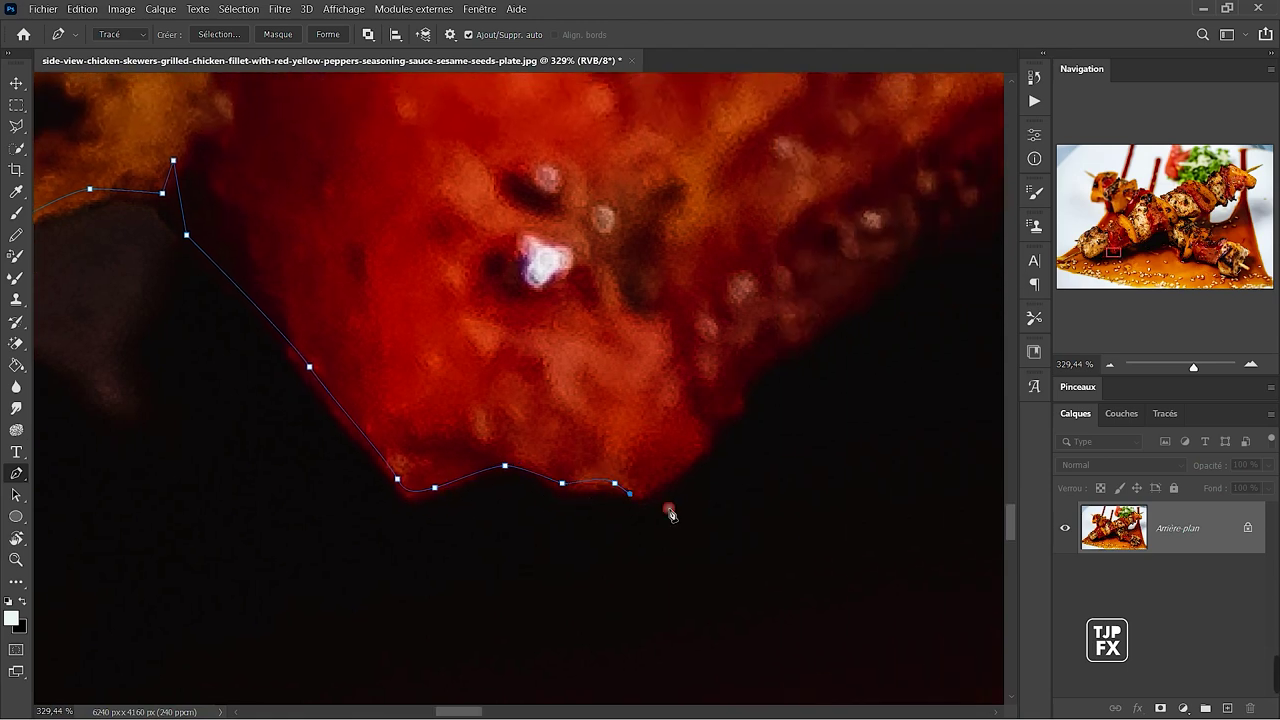
pyautogui.click(739, 402)
# Curve the path up the pepper and along the next chicken piece's lower edge.
pyautogui.moveTo(786, 350)
pyautogui.mouseDown()
pyautogui.moveTo(582, 573)
pyautogui.moveTo(593, 556)
pyautogui.mouseUp()
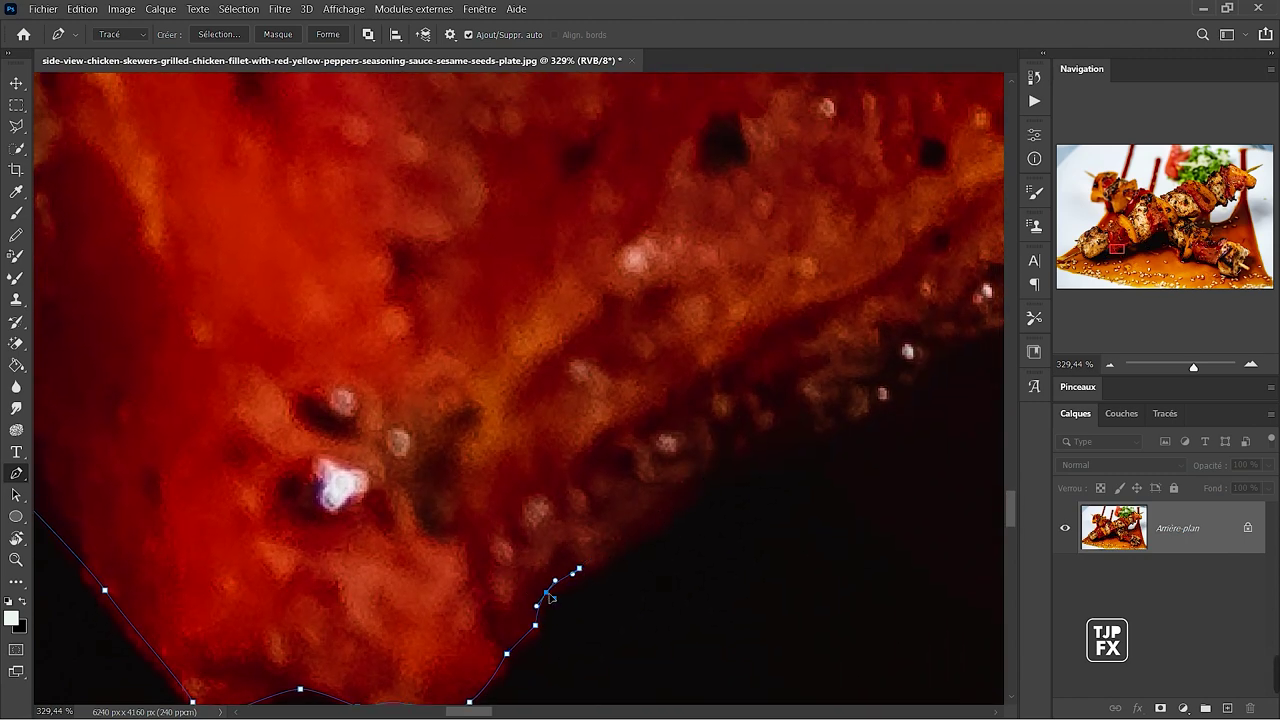
pyautogui.moveTo(663, 509)
pyautogui.mouseDown()
pyautogui.moveTo(678, 491)
pyautogui.moveTo(413, 661)
pyautogui.mouseUp()
pyautogui.moveTo(460, 621); pyautogui.dragTo(488, 605)
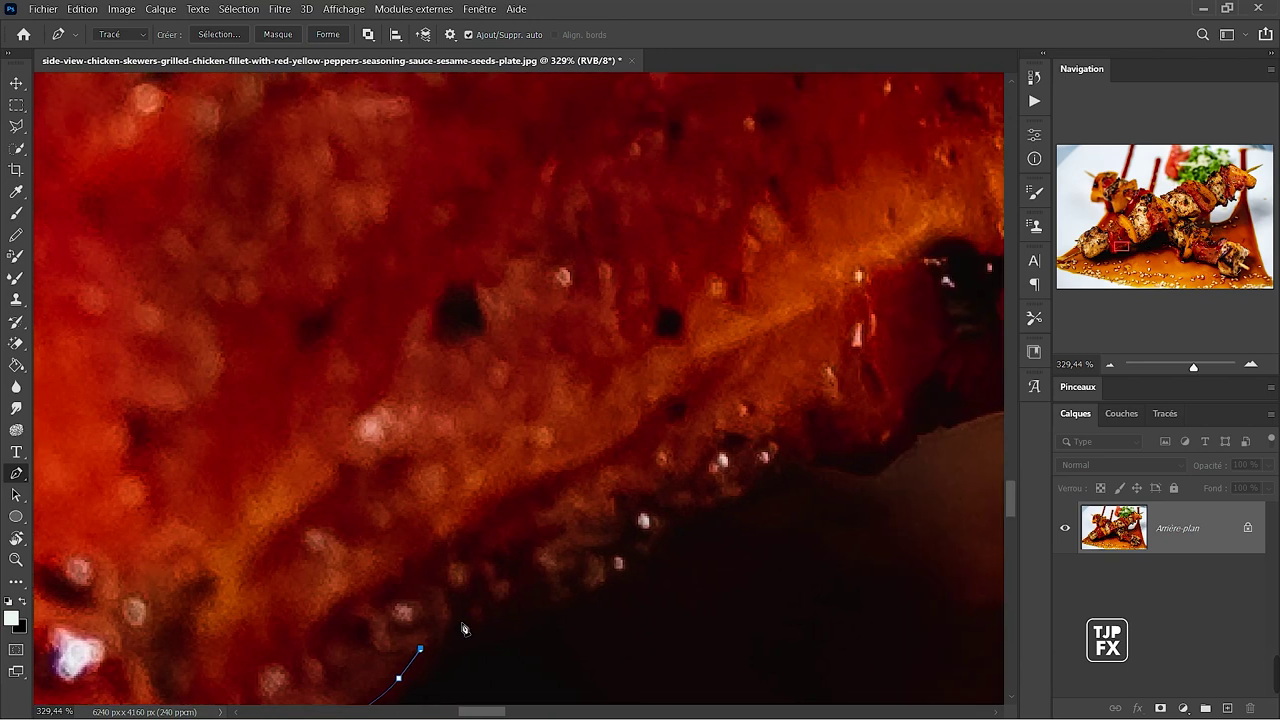
pyautogui.moveTo(653, 533)
pyautogui.mouseDown()
pyautogui.moveTo(695, 491)
pyautogui.moveTo(507, 602)
pyautogui.moveTo(572, 577)
pyautogui.mouseUp()
pyautogui.click(593, 594)
pyautogui.click(630, 595)
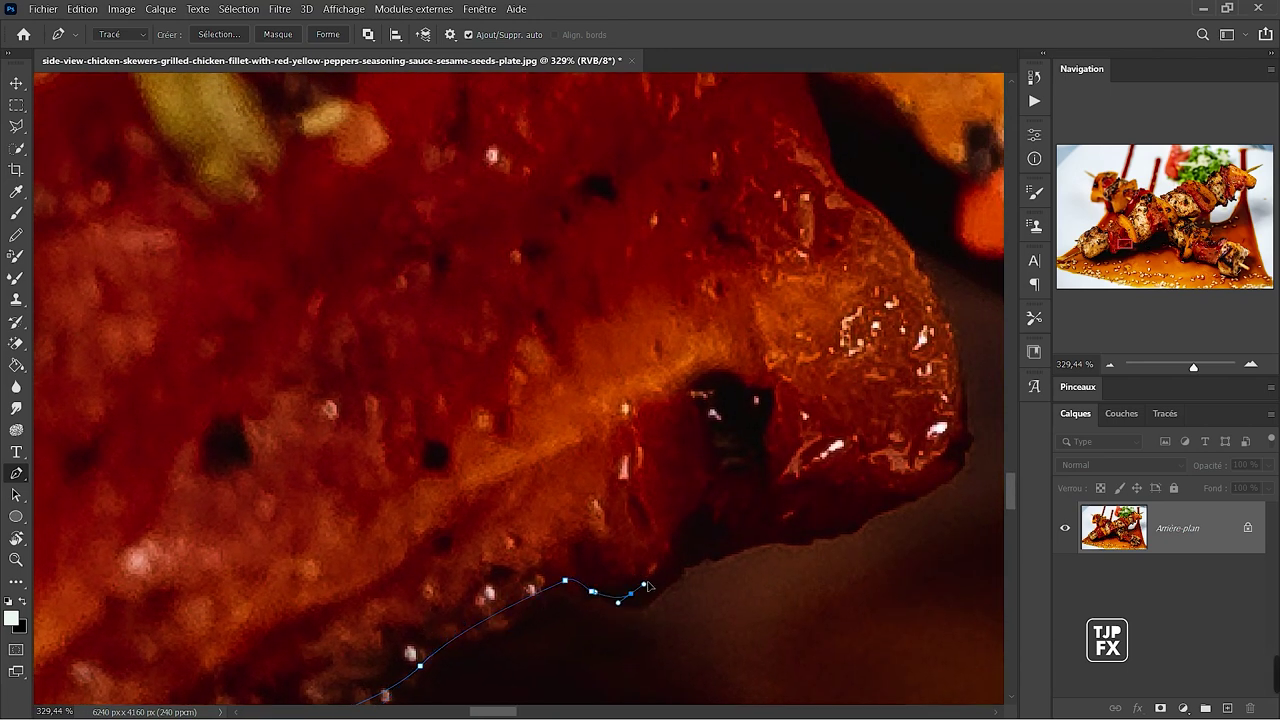
pyautogui.click(653, 576)
pyautogui.click(677, 566)
pyautogui.moveTo(704, 560); pyautogui.dragTo(491, 618)
pyautogui.click(512, 614)
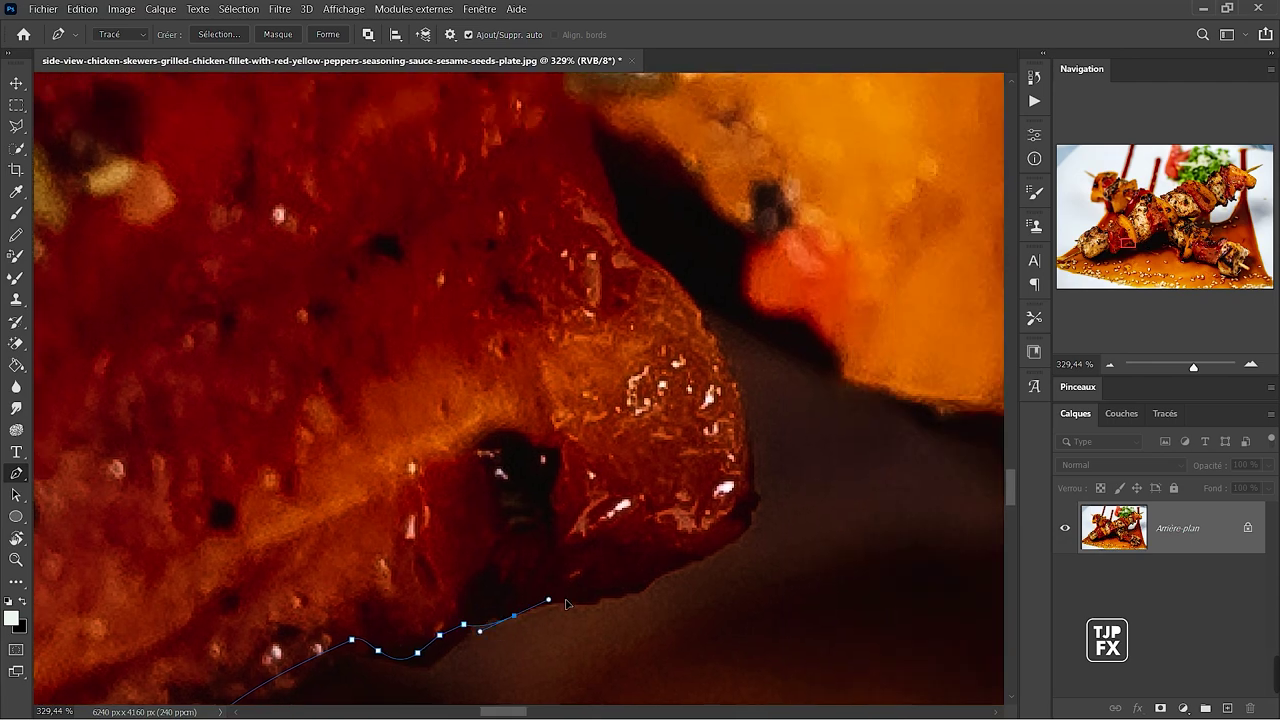
pyautogui.click(628, 584)
pyautogui.click(645, 578)
# Trace around the meat's rounded end up to the top of its side.
pyautogui.moveTo(729, 542); pyautogui.dragTo(642, 619)
pyautogui.click(638, 606)
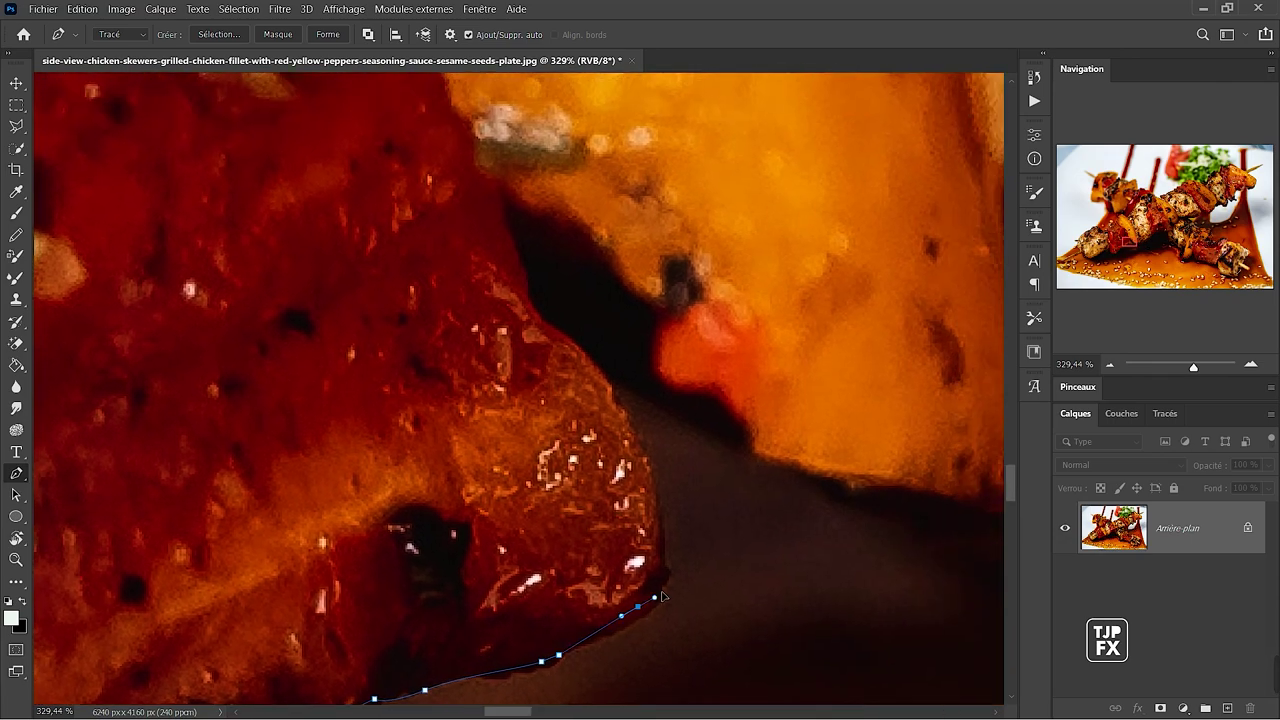
pyautogui.click(661, 590)
pyautogui.scroll(2, 670, 468)
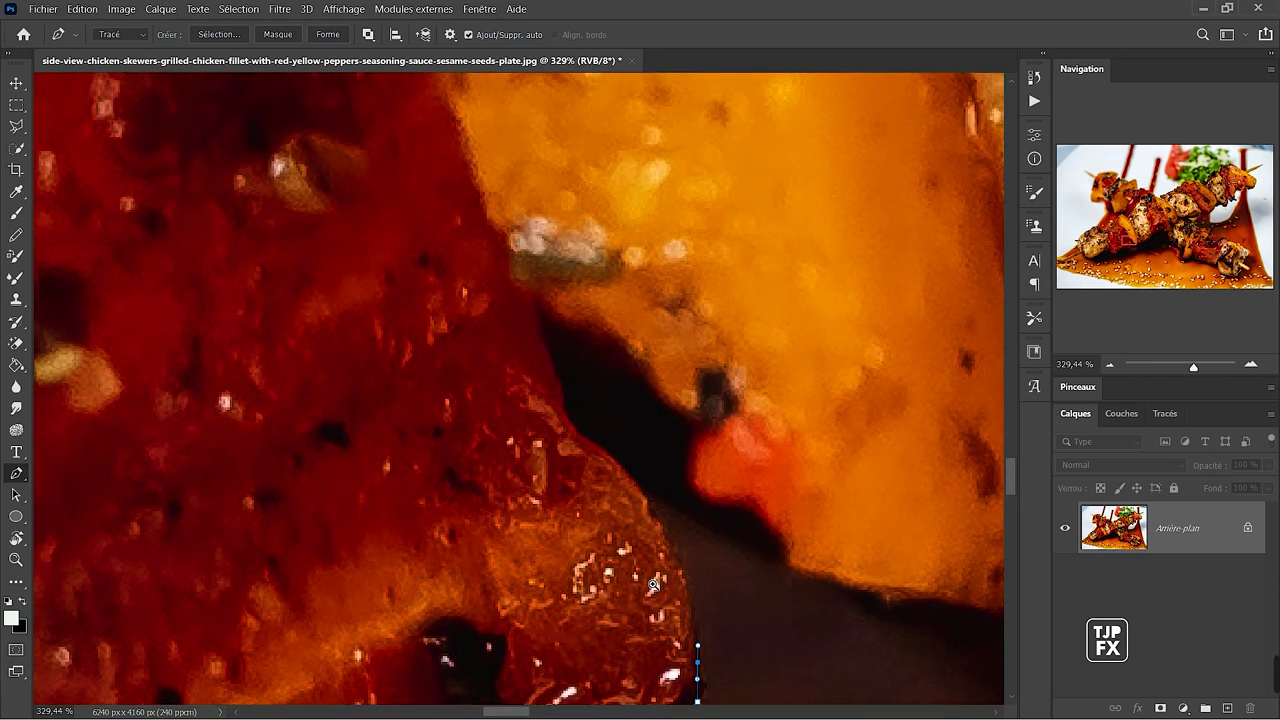
pyautogui.scroll(3, 650, 420)
pyautogui.moveTo(614, 323)
pyautogui.mouseDown()
pyautogui.moveTo(530, 214)
pyautogui.moveTo(612, 588)
pyautogui.mouseUp()
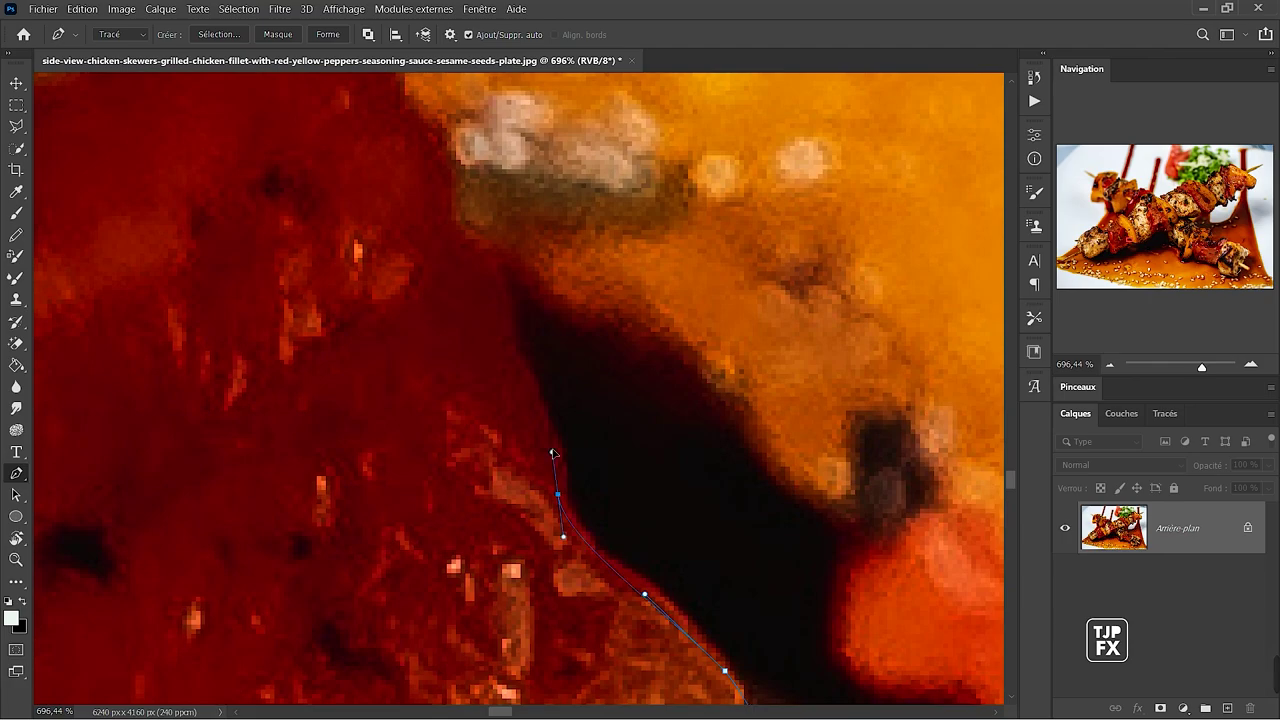
pyautogui.moveTo(540, 423); pyautogui.dragTo(597, 617)
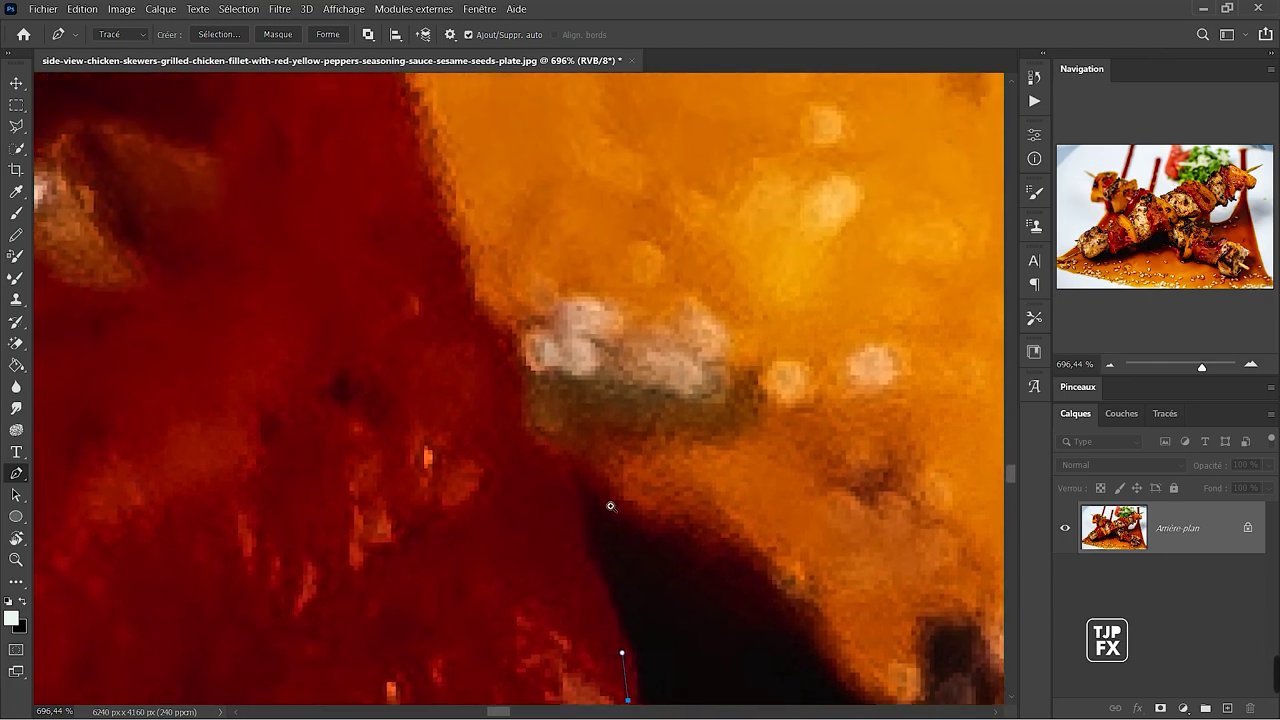
pyautogui.scroll(-5, 611, 506)
pyautogui.scroll(4, 611, 506)
pyautogui.moveTo(309, 277); pyautogui.dragTo(305, 363)
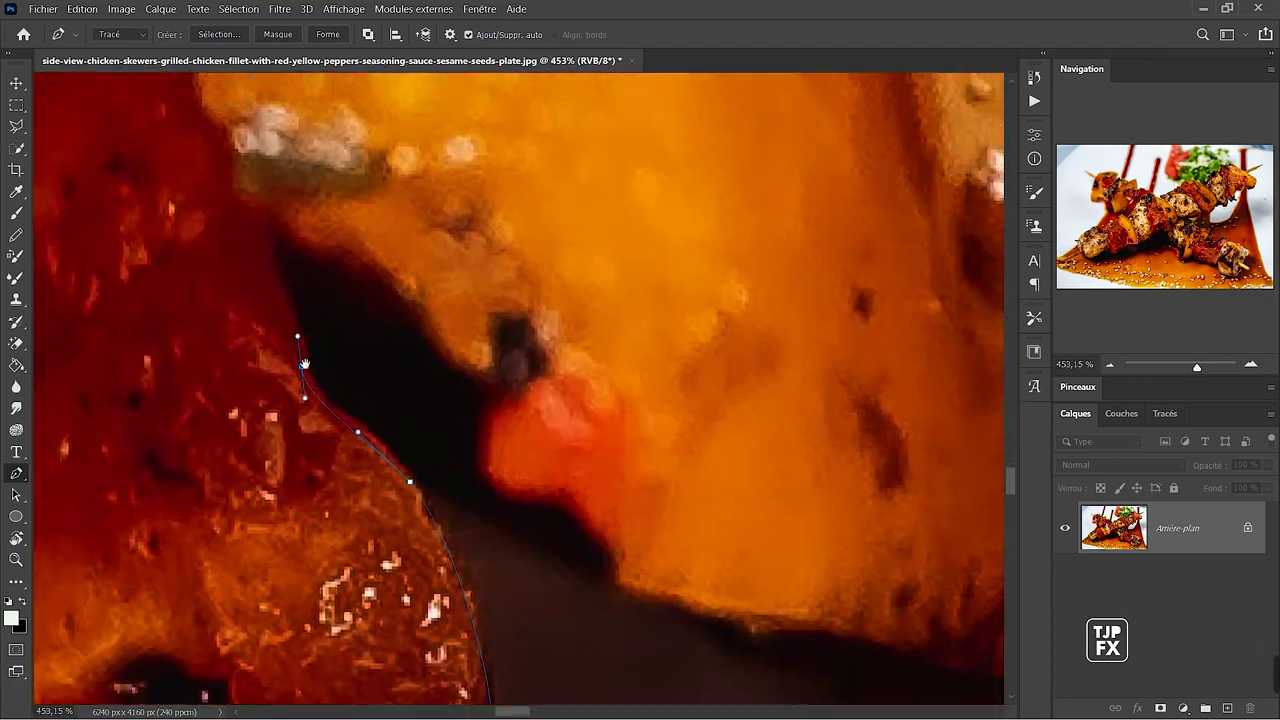
pyautogui.click(304, 363)
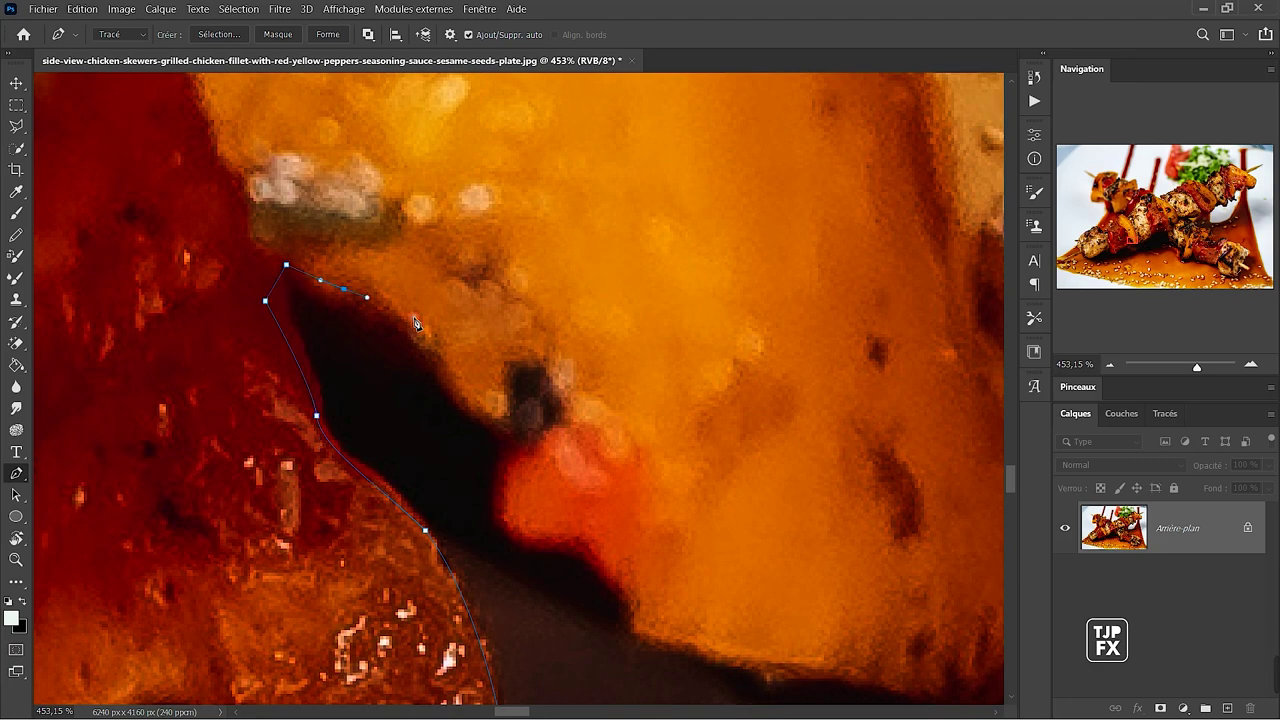
# Extend the path along the yellow pepper's underside.
pyautogui.moveTo(531, 441); pyautogui.dragTo(537, 454)
pyautogui.moveTo(631, 578); pyautogui.dragTo(541, 391)
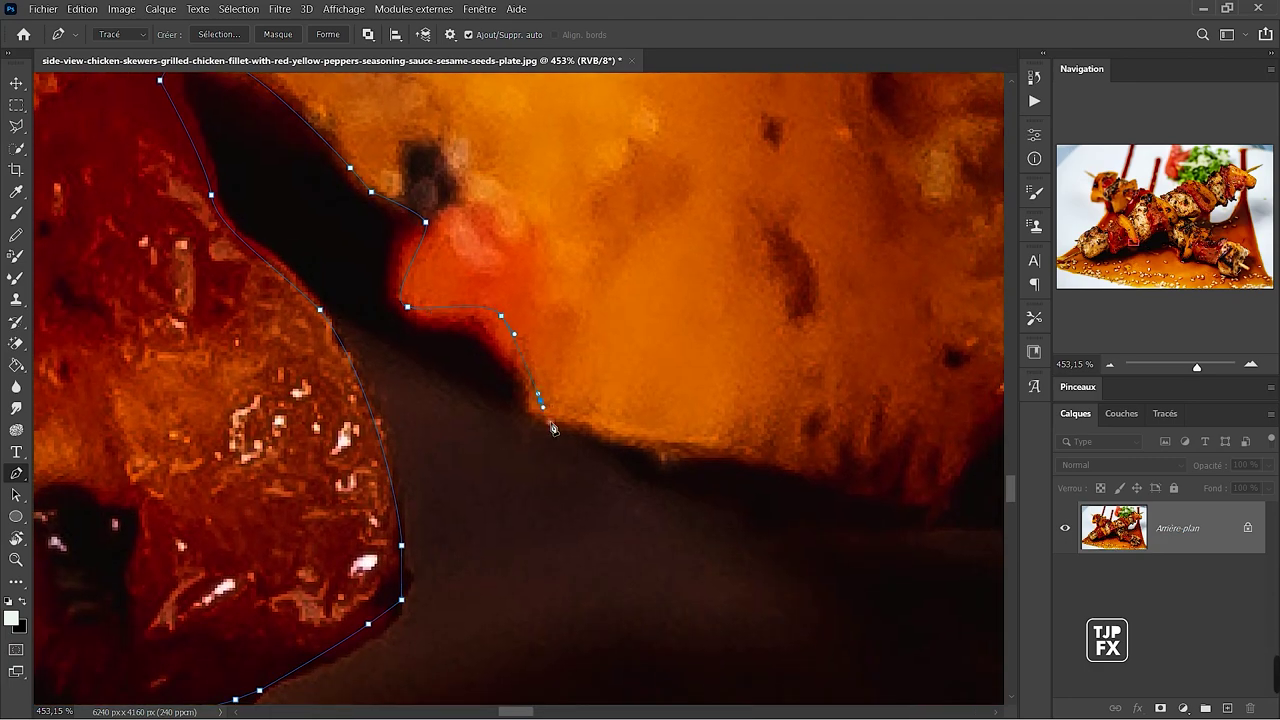
pyautogui.moveTo(702, 516); pyautogui.dragTo(463, 574)
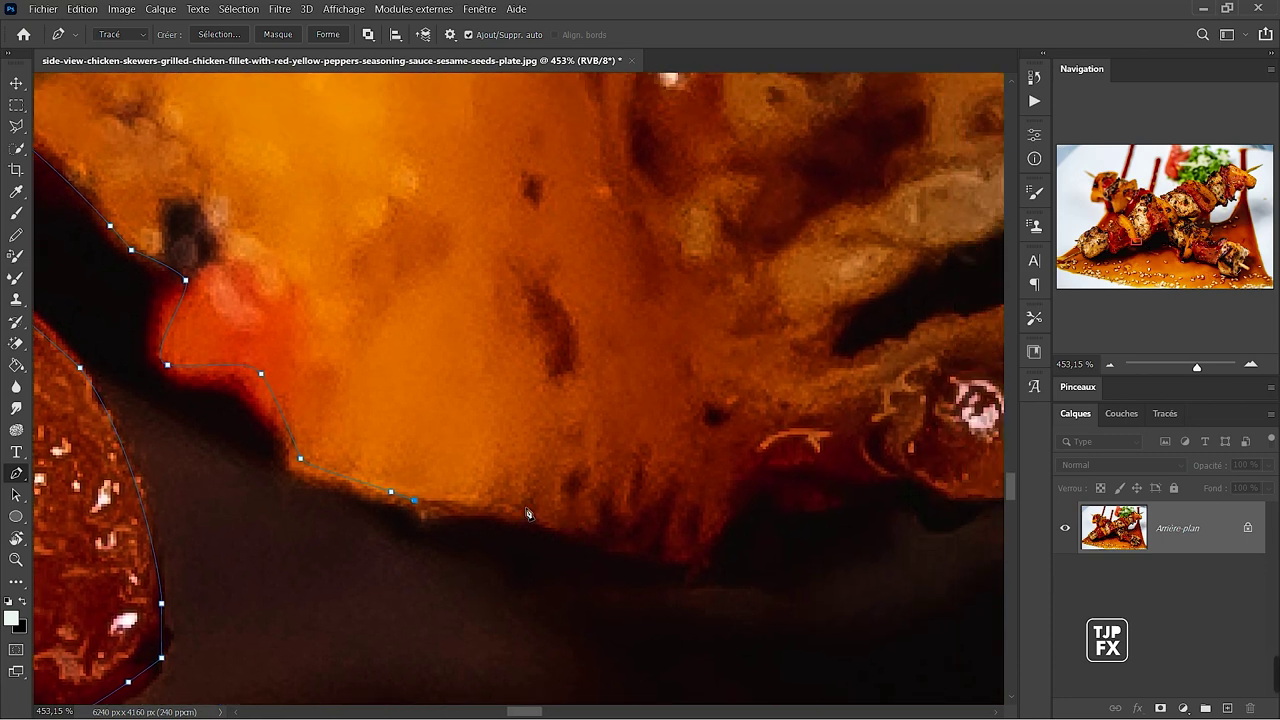
pyautogui.moveTo(539, 513); pyautogui.dragTo(609, 530)
pyautogui.click(681, 561)
pyautogui.moveTo(827, 493)
pyautogui.mouseDown()
pyautogui.moveTo(519, 529)
pyautogui.moveTo(541, 512)
pyautogui.moveTo(599, 510)
pyautogui.mouseUp()
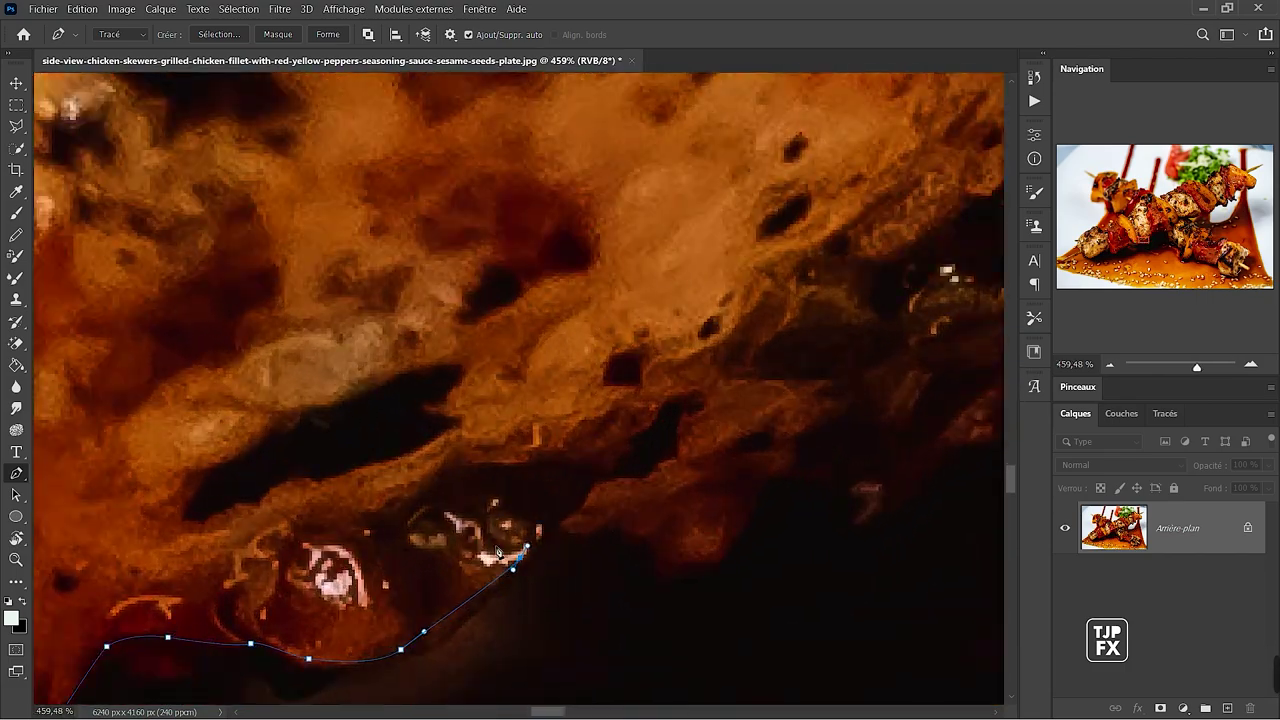
# Trace curved Pen anchors along the chicken's lower edge and around the bright spot.
pyautogui.scroll(3, 594, 532)
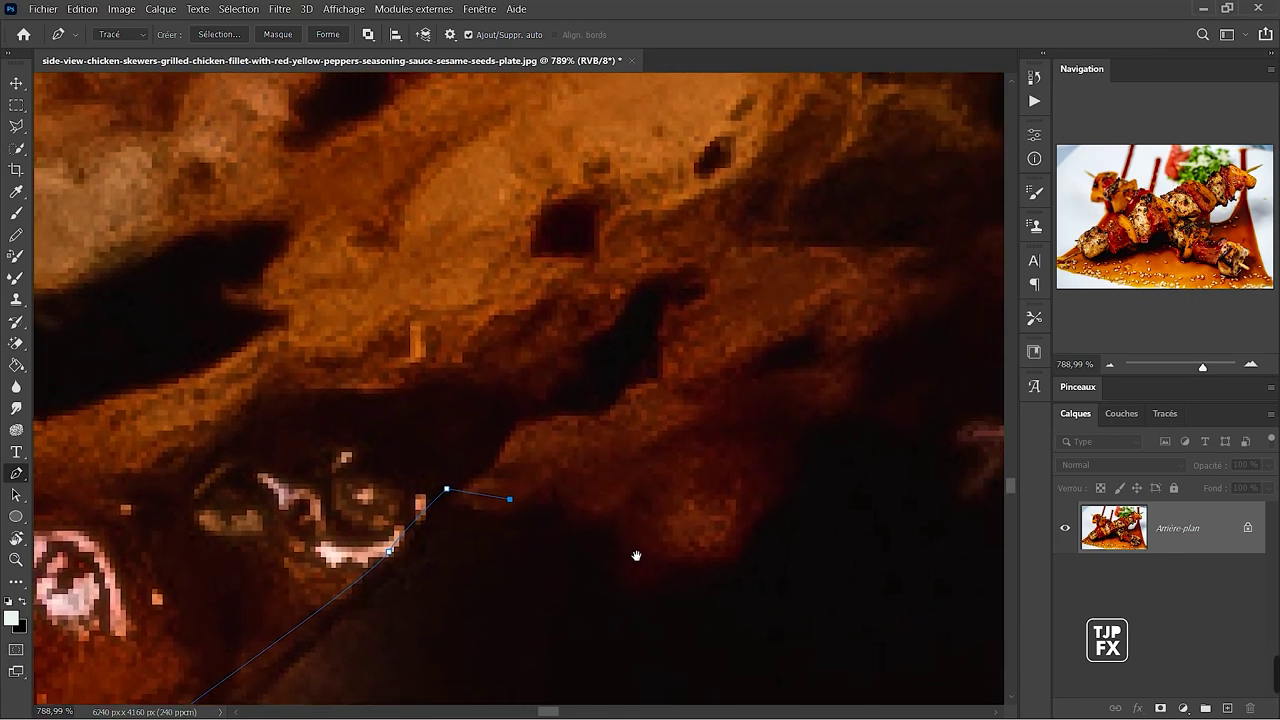
pyautogui.moveTo(634, 551); pyautogui.dragTo(545, 534)
pyautogui.moveTo(521, 469); pyautogui.dragTo(545, 471)
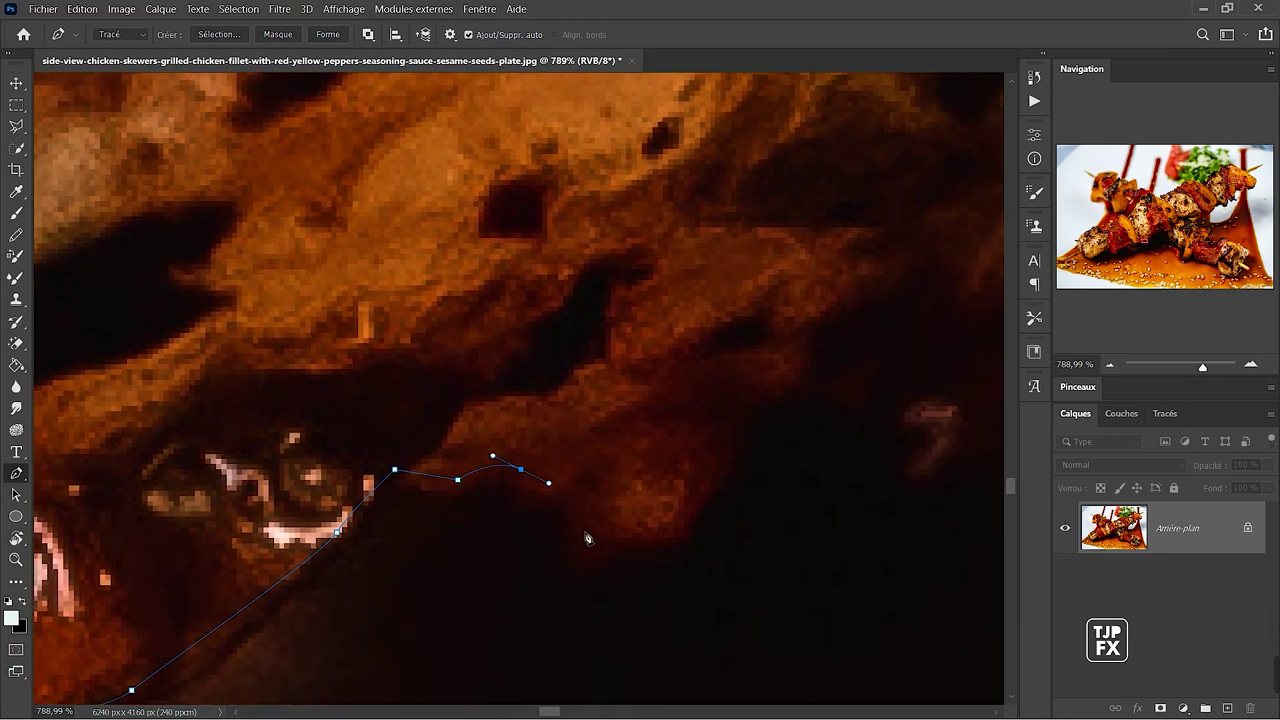
pyautogui.moveTo(579, 532)
pyautogui.mouseDown()
pyautogui.moveTo(598, 565)
pyautogui.moveTo(649, 553)
pyautogui.mouseUp()
pyautogui.moveTo(697, 504); pyautogui.dragTo(703, 497)
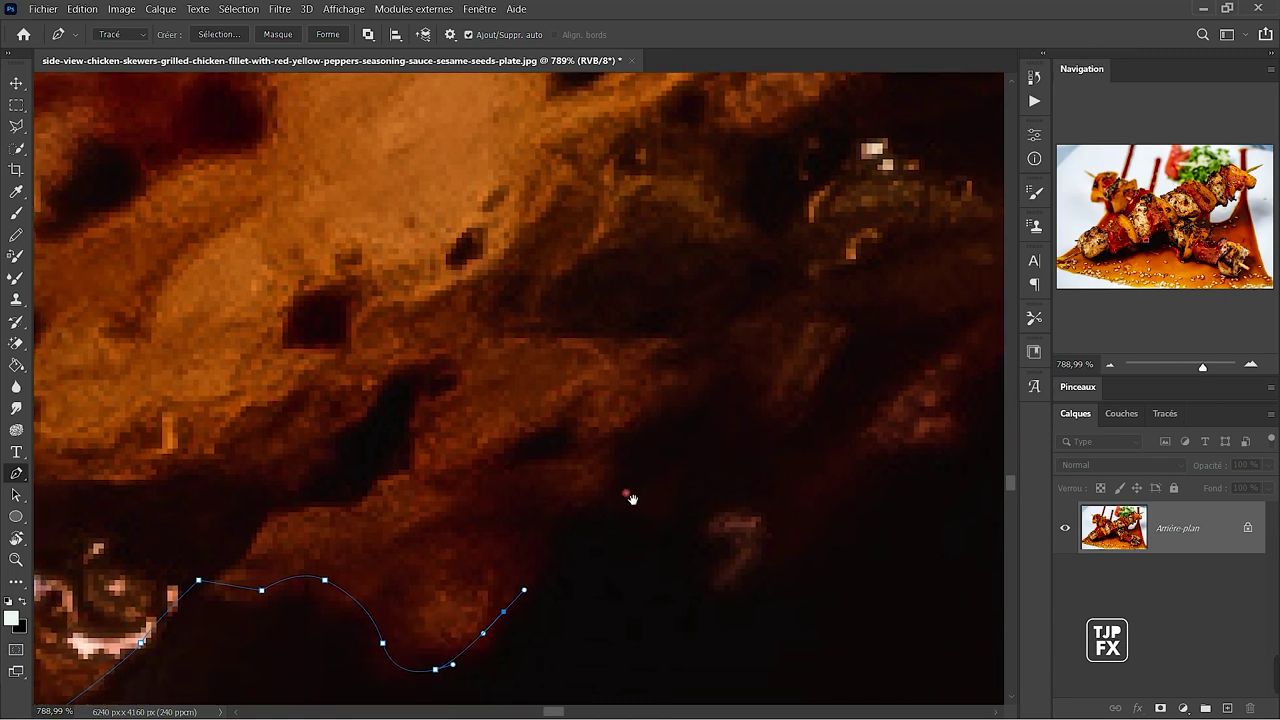
pyautogui.moveTo(528, 581); pyautogui.dragTo(531, 556)
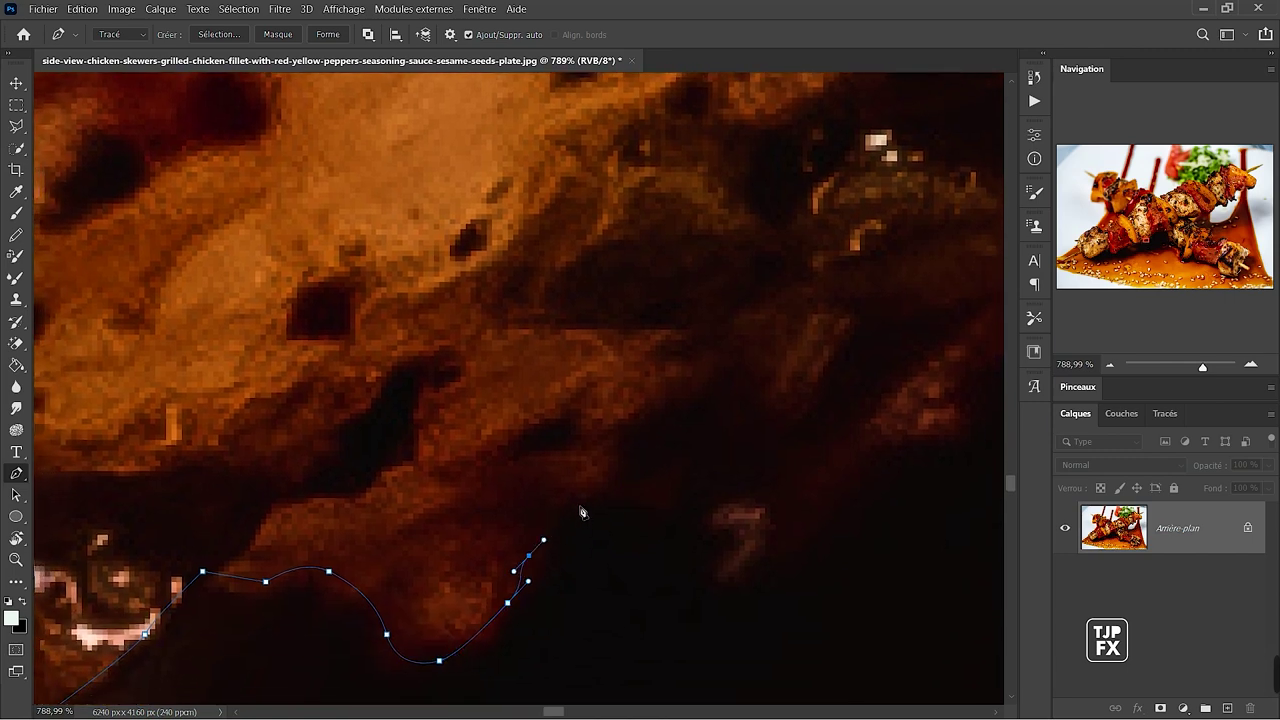
pyautogui.moveTo(586, 492)
pyautogui.mouseDown()
pyautogui.moveTo(686, 505)
pyautogui.moveTo(725, 471)
pyautogui.mouseUp()
pyautogui.click(765, 482)
pyautogui.click(728, 550)
pyautogui.click(717, 576)
pyautogui.click(743, 576)
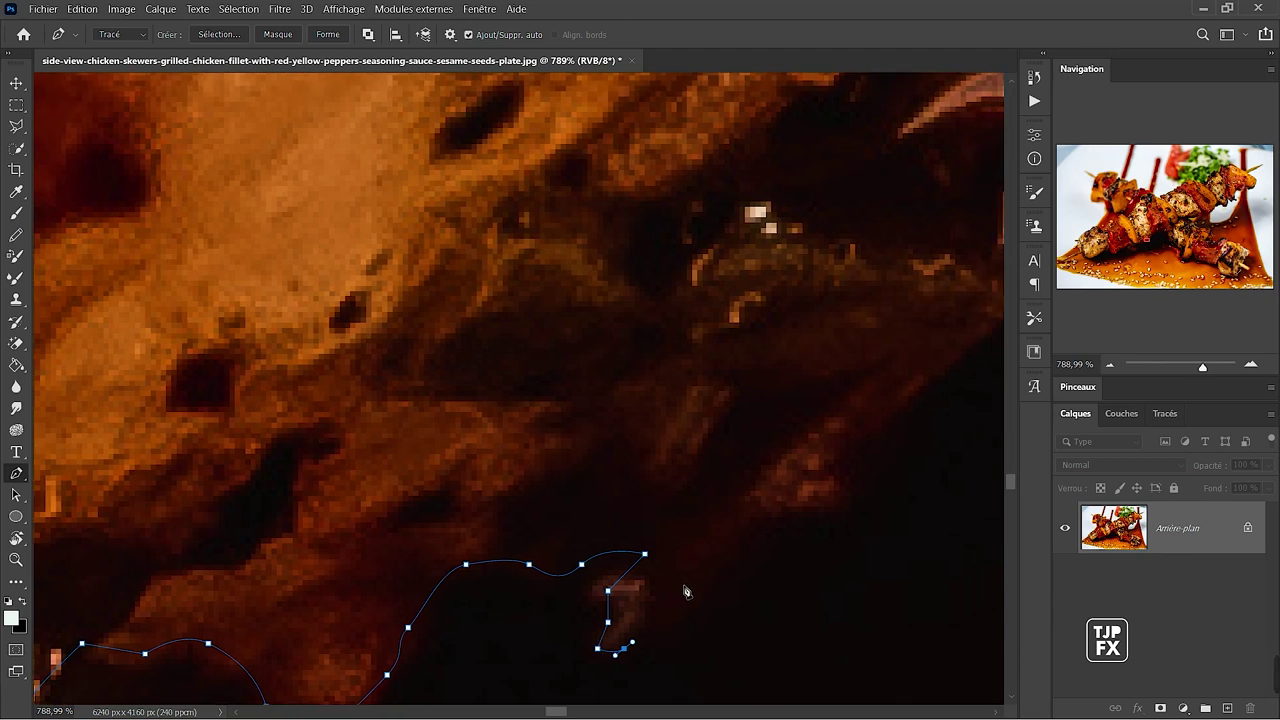
pyautogui.moveTo(681, 601); pyautogui.dragTo(702, 590)
# Extend the path up-right along the chicken's side with straight and curved anchors.
pyautogui.click(762, 527)
pyautogui.click(810, 500)
pyautogui.moveTo(803, 497); pyautogui.dragTo(674, 644)
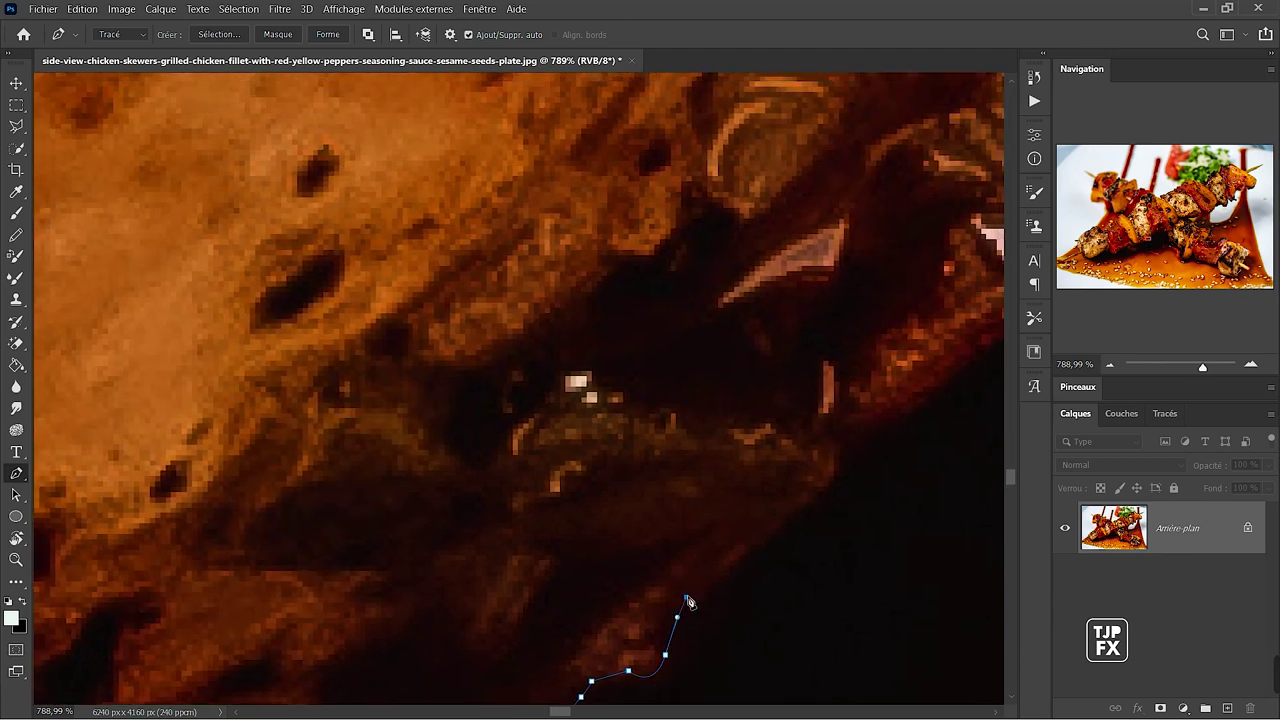
pyautogui.click(779, 532)
pyautogui.moveTo(779, 532); pyautogui.dragTo(756, 545)
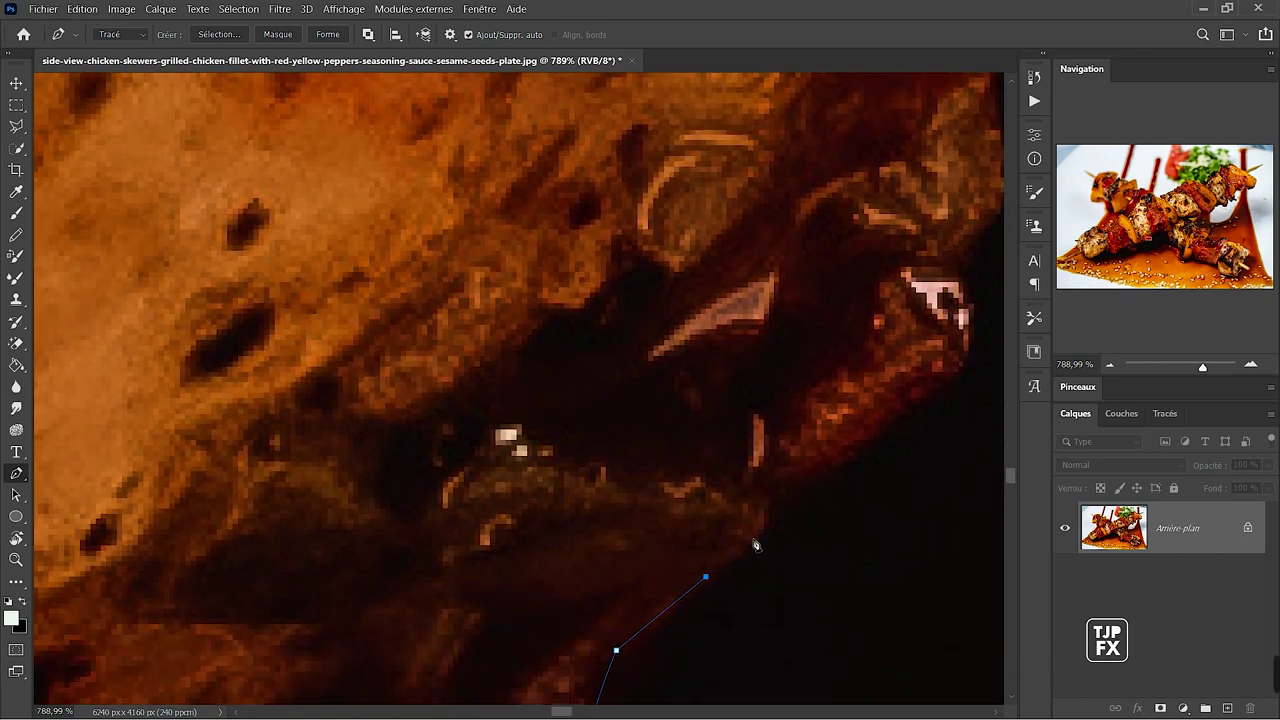
pyautogui.click(765, 498)
pyautogui.moveTo(810, 450); pyautogui.dragTo(662, 578)
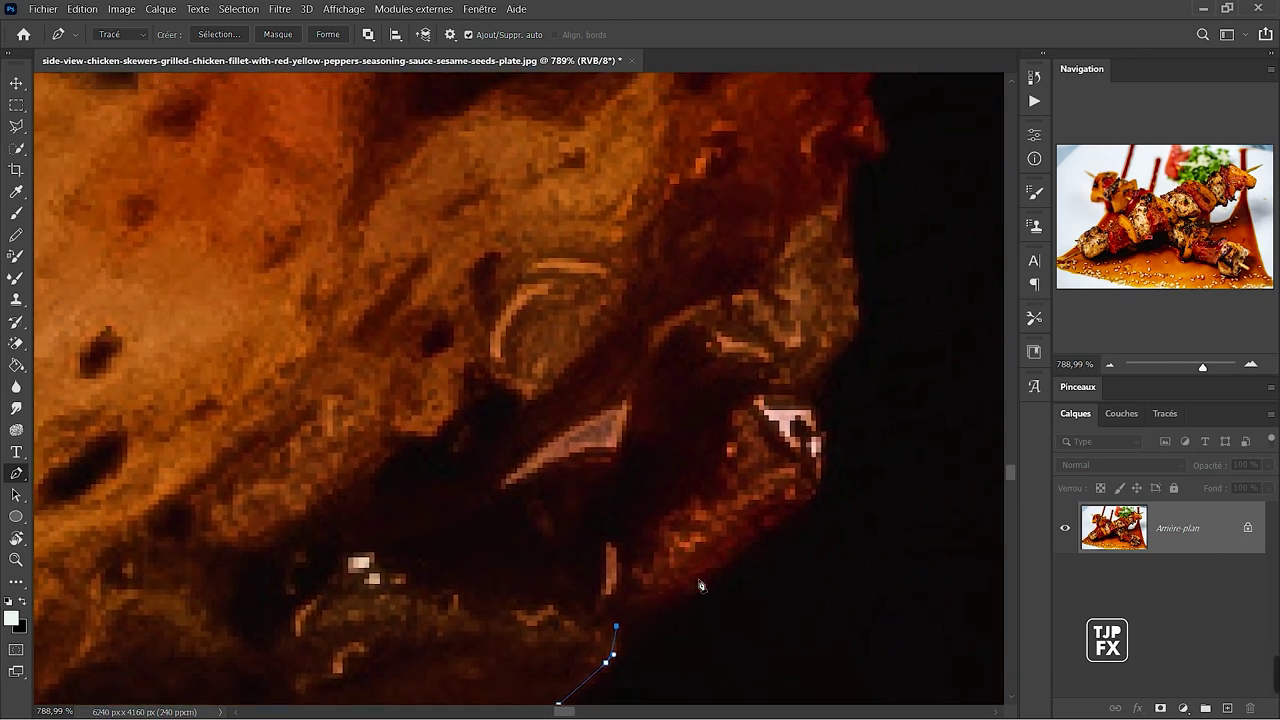
pyautogui.click(637, 615)
pyautogui.click(742, 547)
pyautogui.moveTo(831, 485)
pyautogui.mouseDown()
pyautogui.moveTo(683, 686)
pyautogui.moveTo(766, 560)
pyautogui.moveTo(733, 565)
pyautogui.mouseUp()
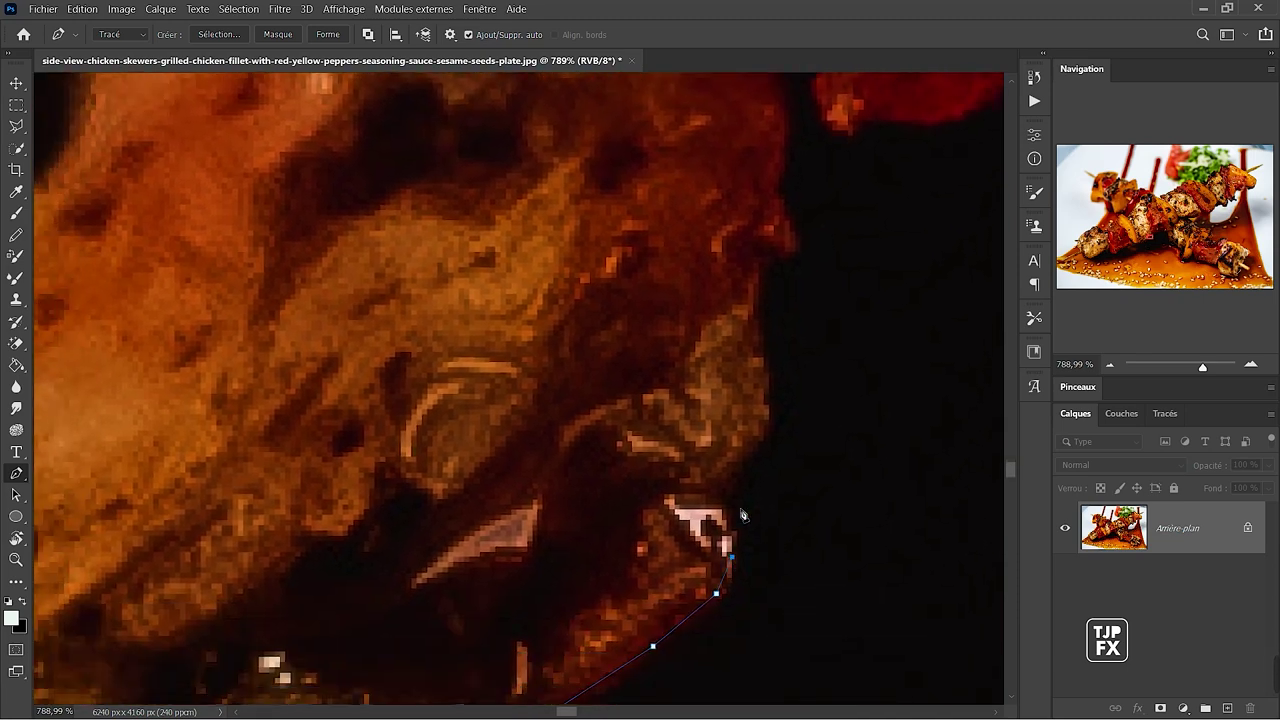
pyautogui.moveTo(743, 472)
pyautogui.mouseDown()
pyautogui.moveTo(666, 603)
pyautogui.moveTo(686, 580)
pyautogui.mouseUp()
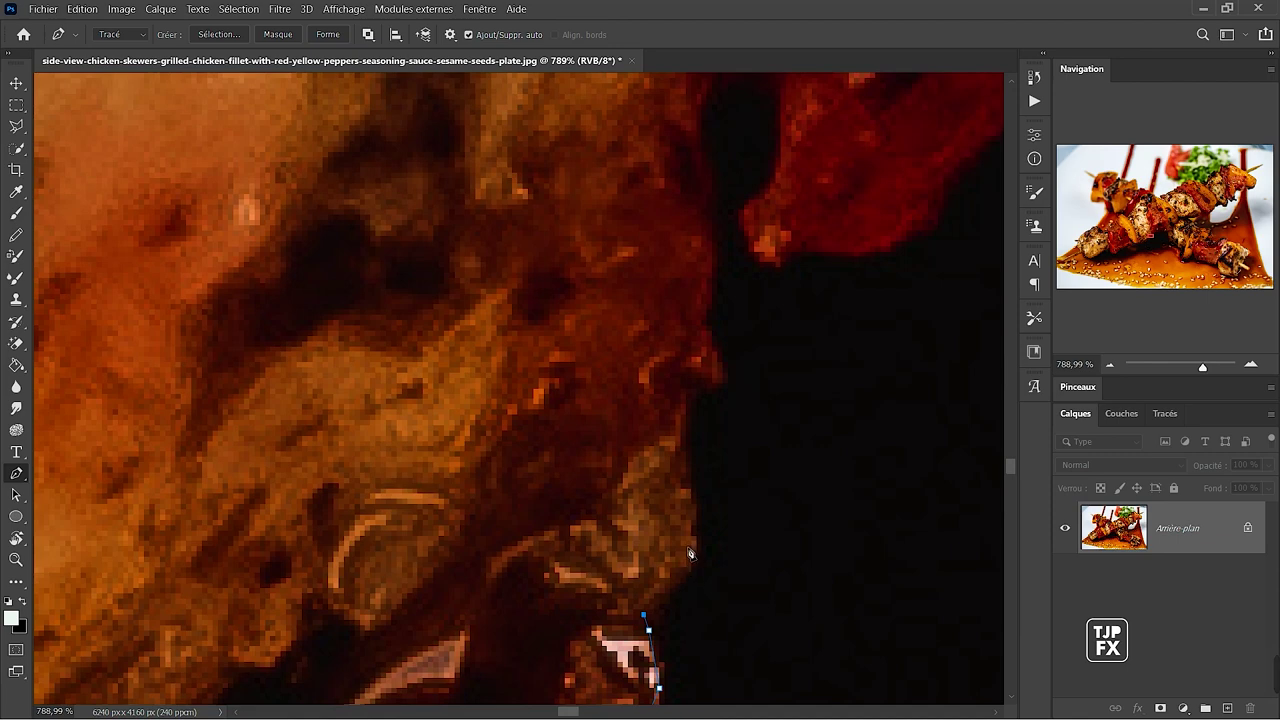
pyautogui.moveTo(695, 520); pyautogui.dragTo(688, 491)
pyautogui.moveTo(692, 407)
pyautogui.mouseDown()
pyautogui.moveTo(686, 609)
pyautogui.moveTo(710, 644)
pyautogui.moveTo(720, 623)
pyautogui.mouseUp()
# Curve the path around the red pepper's tip and along its edge.
pyautogui.scroll(-5, 698, 542)
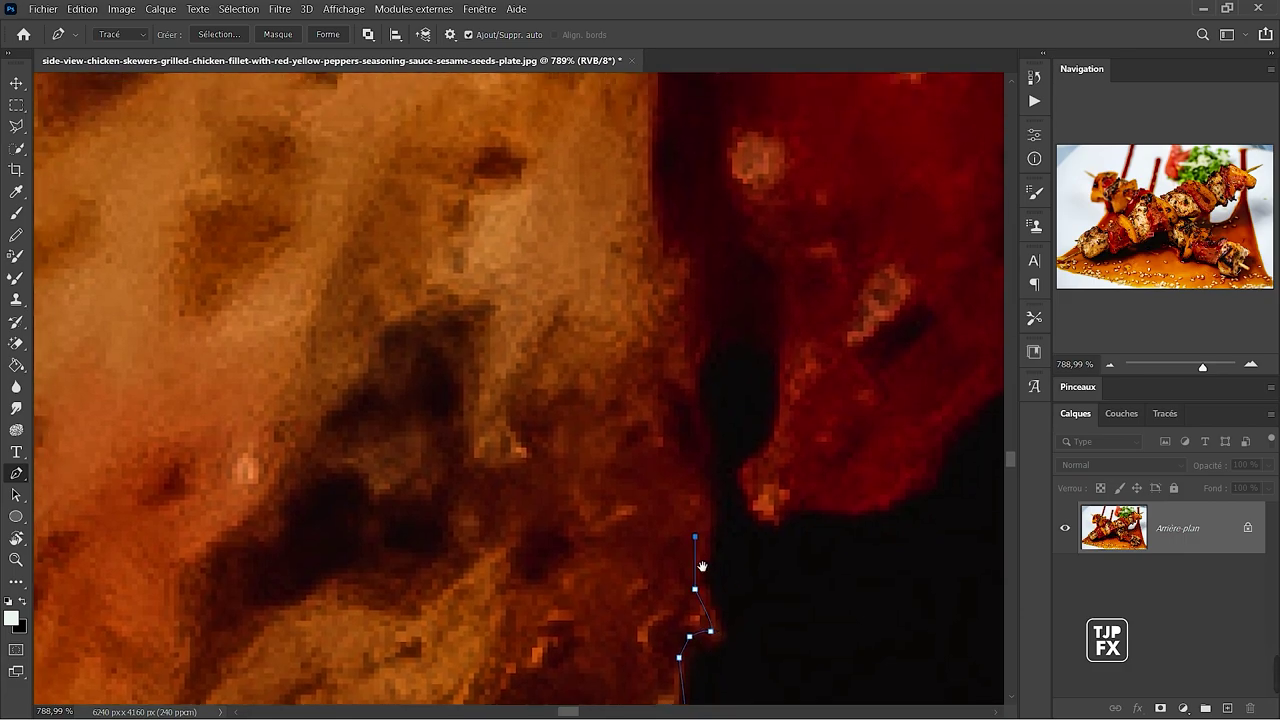
pyautogui.scroll(2, 663, 618)
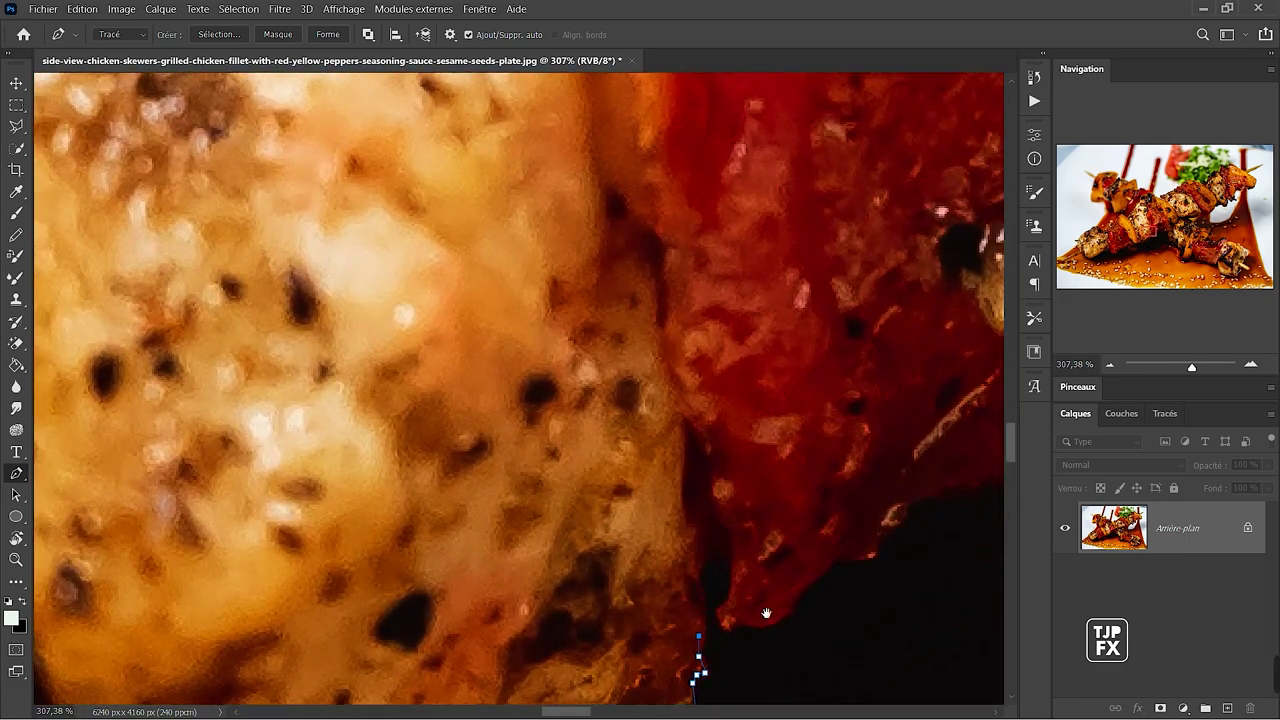
pyautogui.scroll(2, 663, 618)
pyautogui.scroll(2, 694, 514)
pyautogui.moveTo(694, 514); pyautogui.dragTo(612, 583)
pyautogui.scroll(-2, 612, 583)
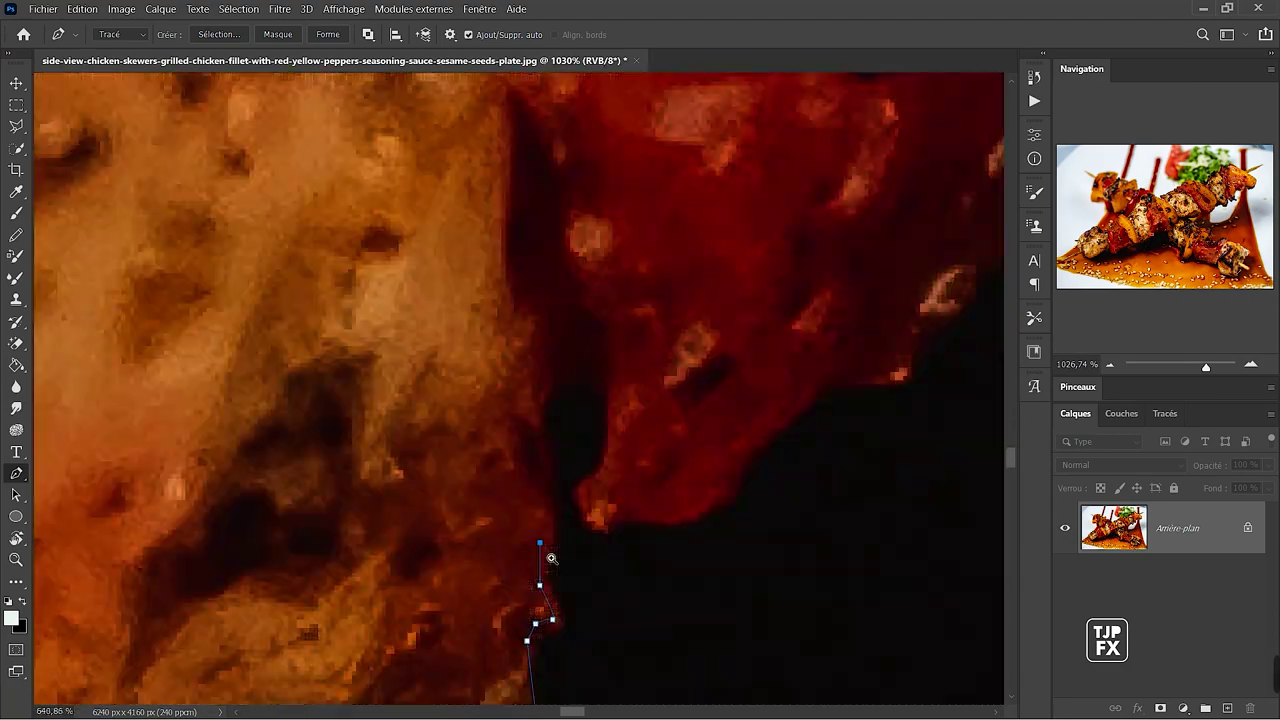
pyautogui.scroll(-1, 600, 540)
pyautogui.moveTo(546, 418)
pyautogui.mouseDown()
pyautogui.moveTo(566, 404)
pyautogui.moveTo(609, 417)
pyautogui.mouseUp()
pyautogui.moveTo(609, 480)
pyautogui.mouseDown()
pyautogui.moveTo(596, 527)
pyautogui.moveTo(707, 486)
pyautogui.mouseUp()
pyautogui.click(662, 524)
pyautogui.click(680, 513)
# Follow the red pepper's lower edge up-right with a series of anchors.
pyautogui.moveTo(714, 492); pyautogui.dragTo(625, 657)
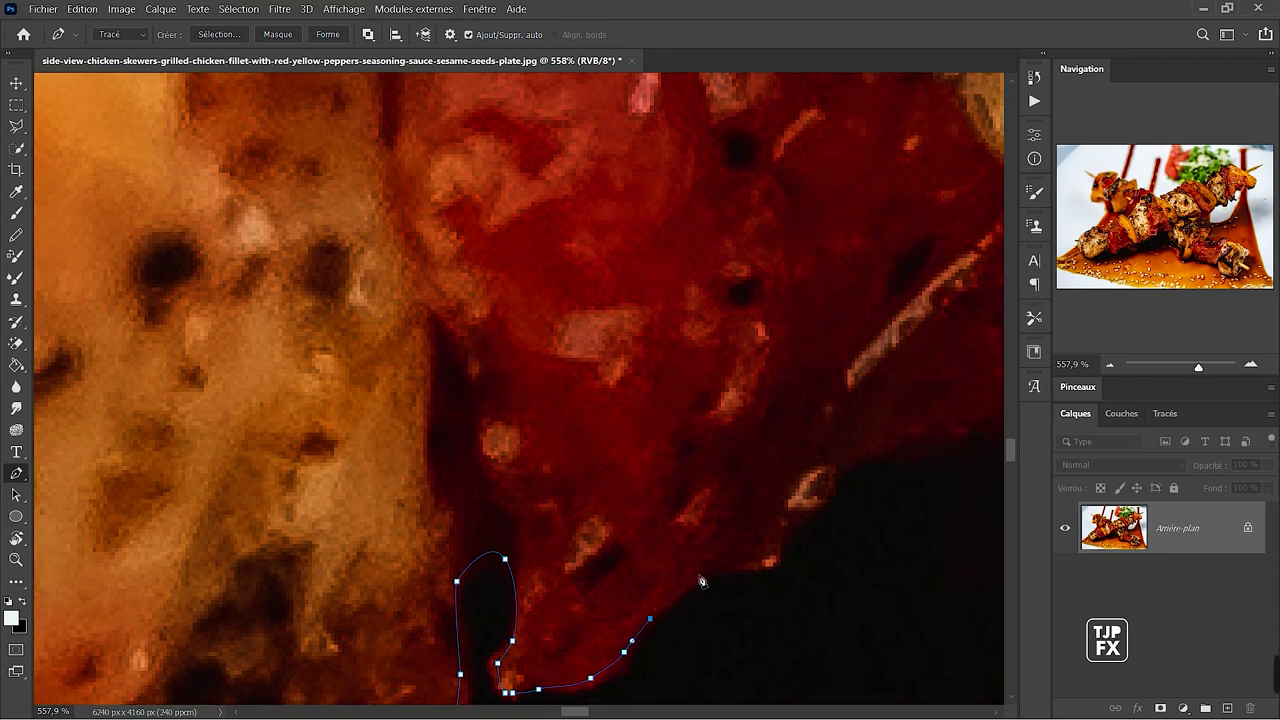
pyautogui.moveTo(723, 568); pyautogui.dragTo(620, 698)
pyautogui.moveTo(751, 640); pyautogui.dragTo(691, 546)
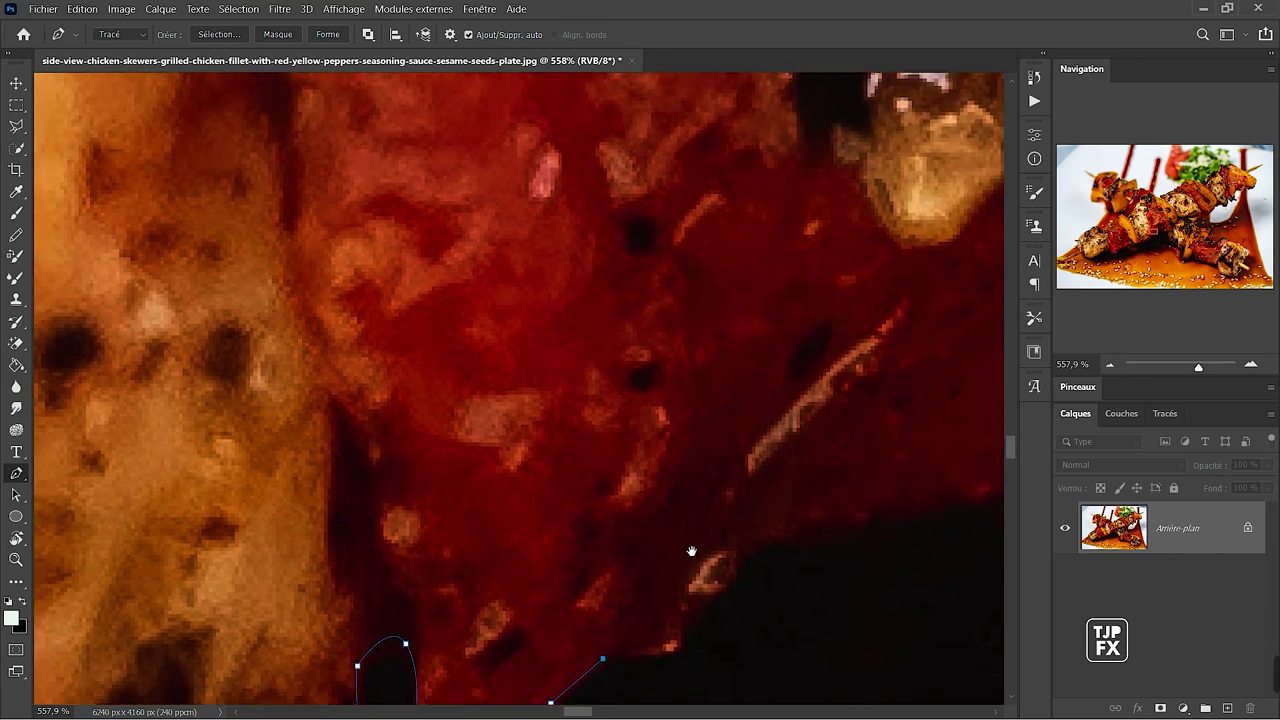
pyautogui.click(627, 555)
pyautogui.click(655, 547)
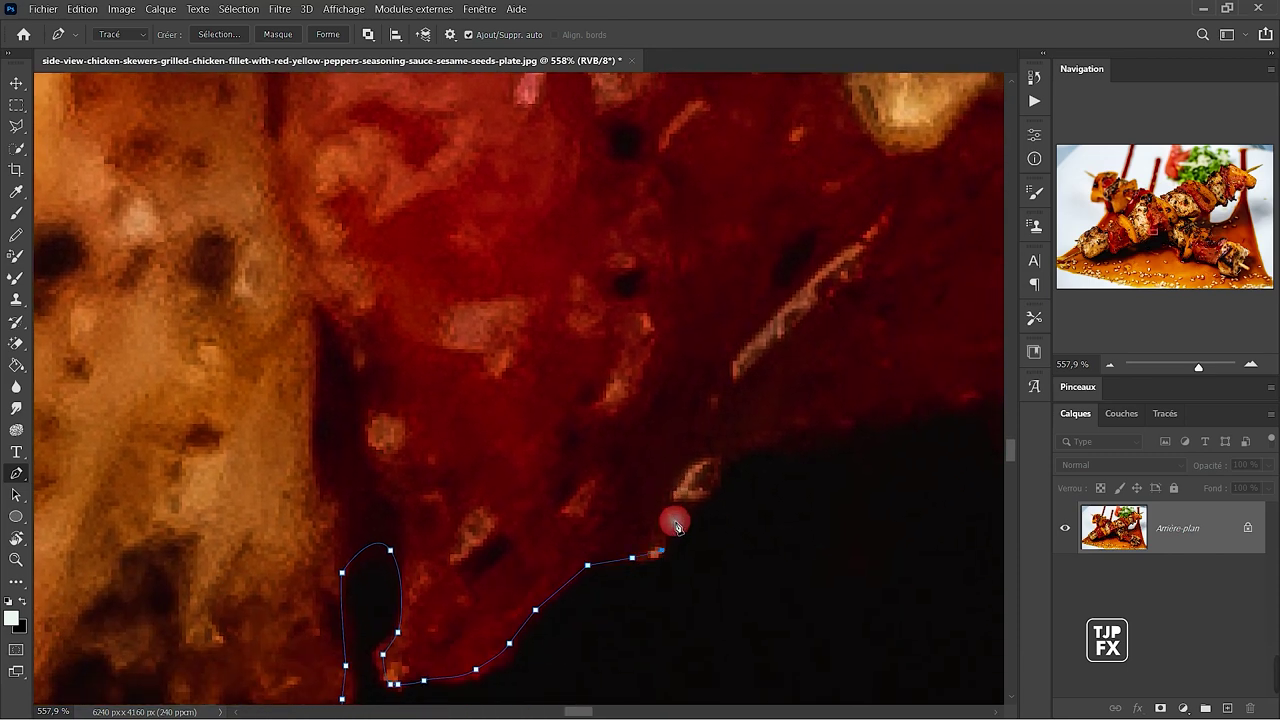
pyautogui.click(678, 503)
pyautogui.moveTo(704, 501); pyautogui.dragTo(617, 588)
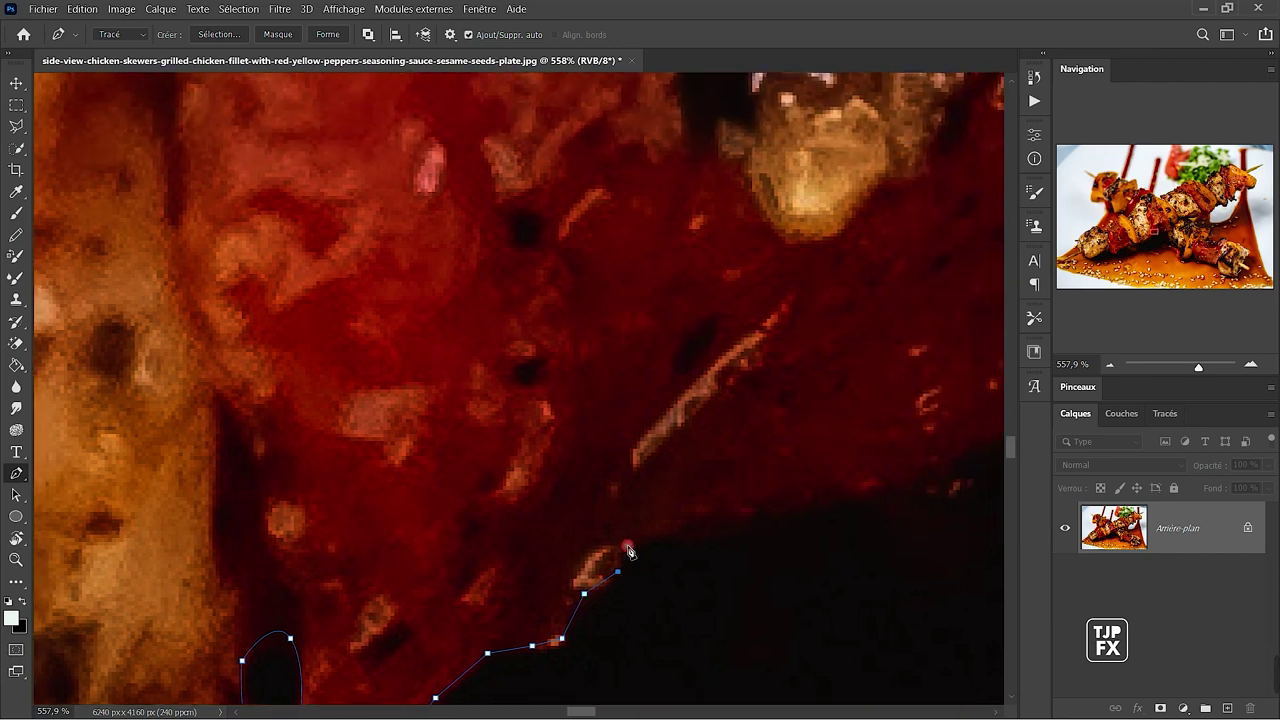
pyautogui.click(664, 528)
pyautogui.moveTo(748, 512); pyautogui.dragTo(648, 572)
pyautogui.click(634, 572)
pyautogui.click(656, 565)
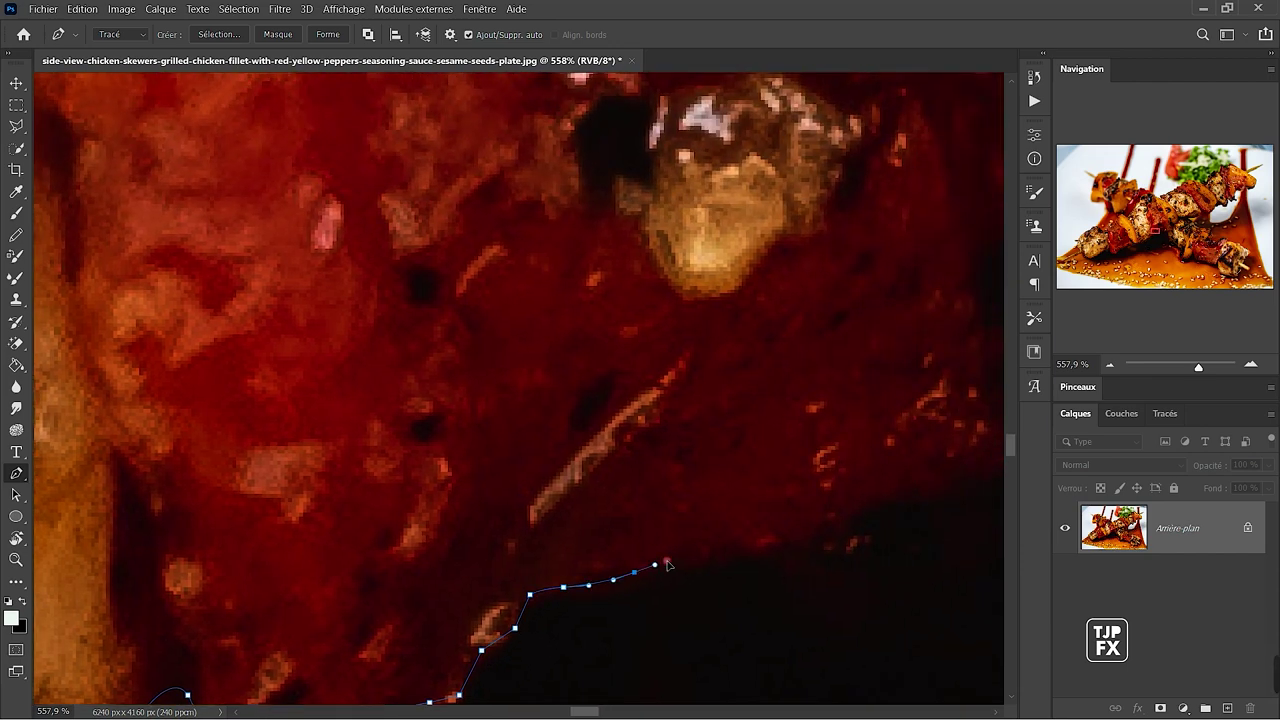
pyautogui.click(686, 553)
pyautogui.moveTo(800, 542); pyautogui.dragTo(643, 571)
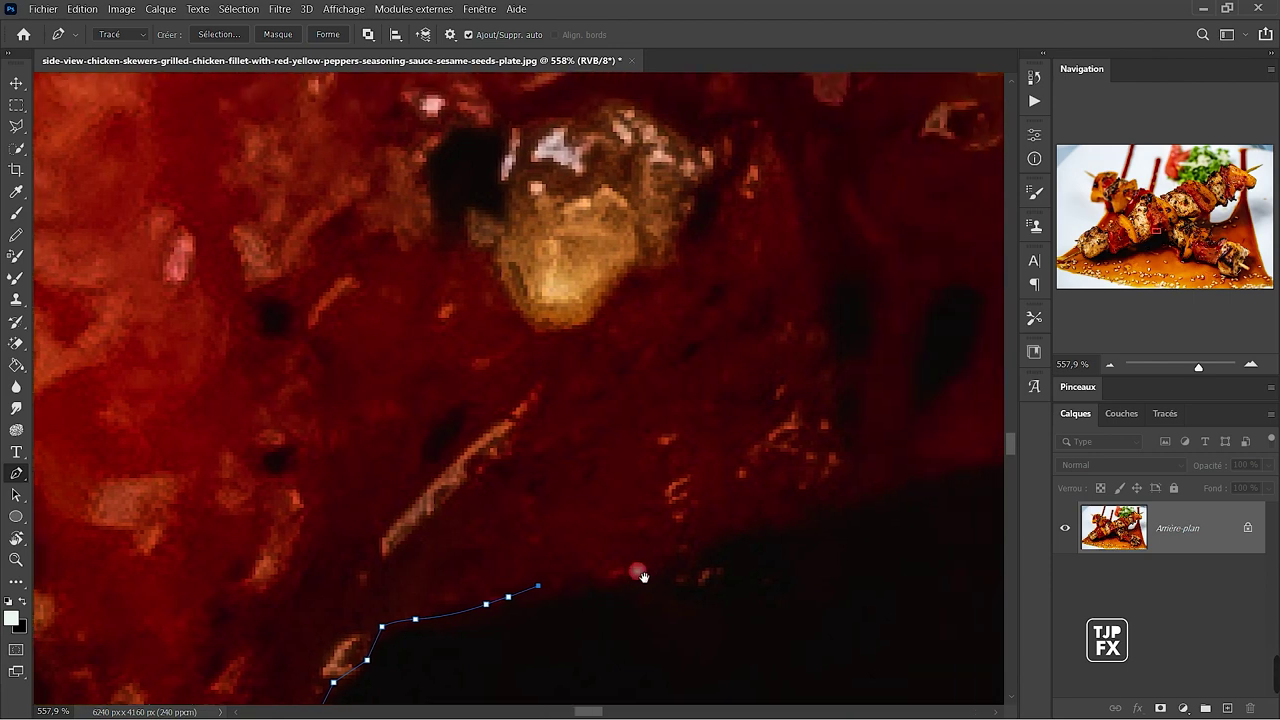
# Run the path rightward along the edge above the sauce, past the yellow garnish.
pyautogui.click(618, 567)
pyautogui.click(691, 544)
pyautogui.click(763, 517)
pyautogui.moveTo(862, 500); pyautogui.dragTo(610, 540)
pyautogui.click(620, 519)
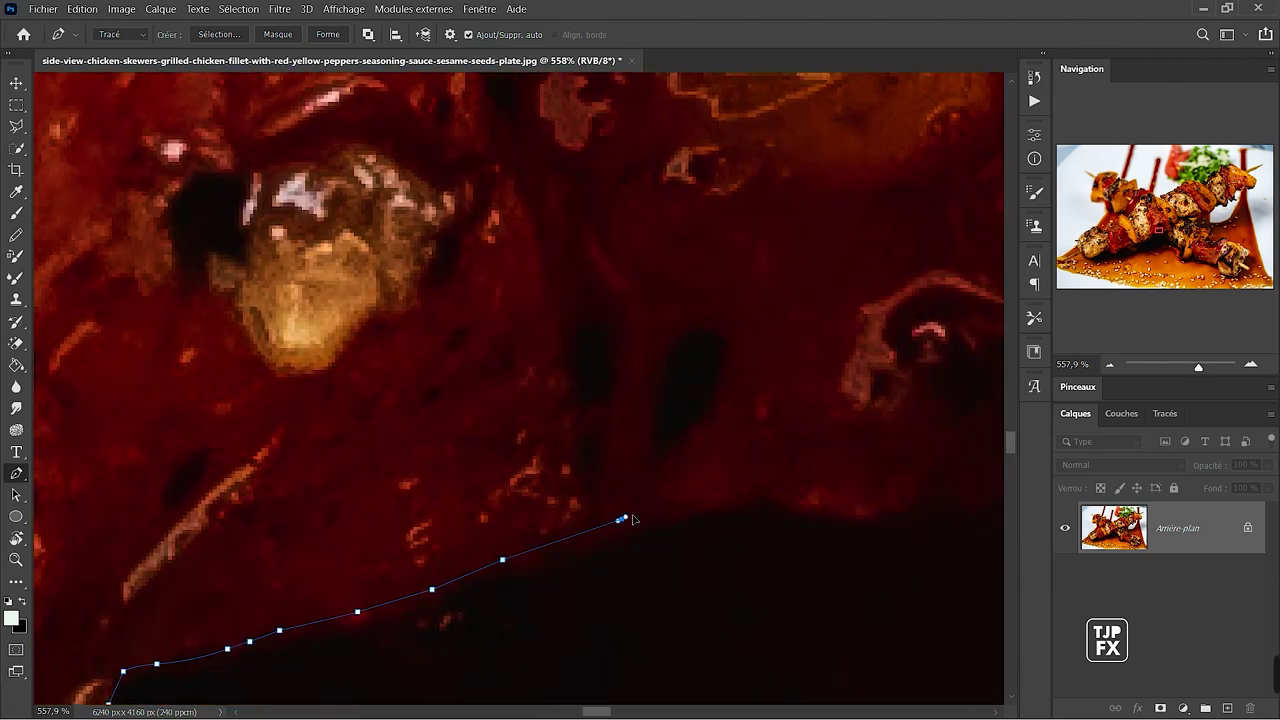
pyautogui.click(768, 491)
pyautogui.click(820, 498)
pyautogui.moveTo(863, 508); pyautogui.dragTo(554, 517)
pyautogui.click(562, 516)
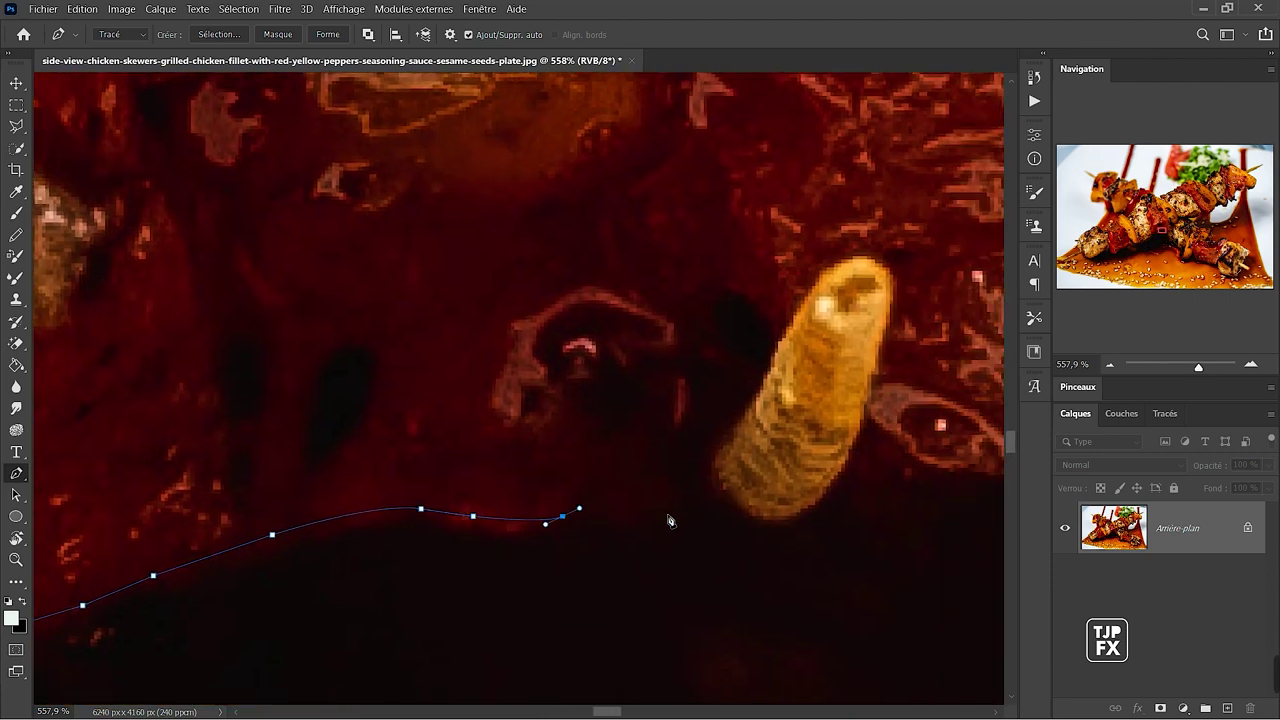
pyautogui.click(667, 516)
pyautogui.click(723, 488)
pyautogui.moveTo(769, 514); pyautogui.dragTo(557, 517)
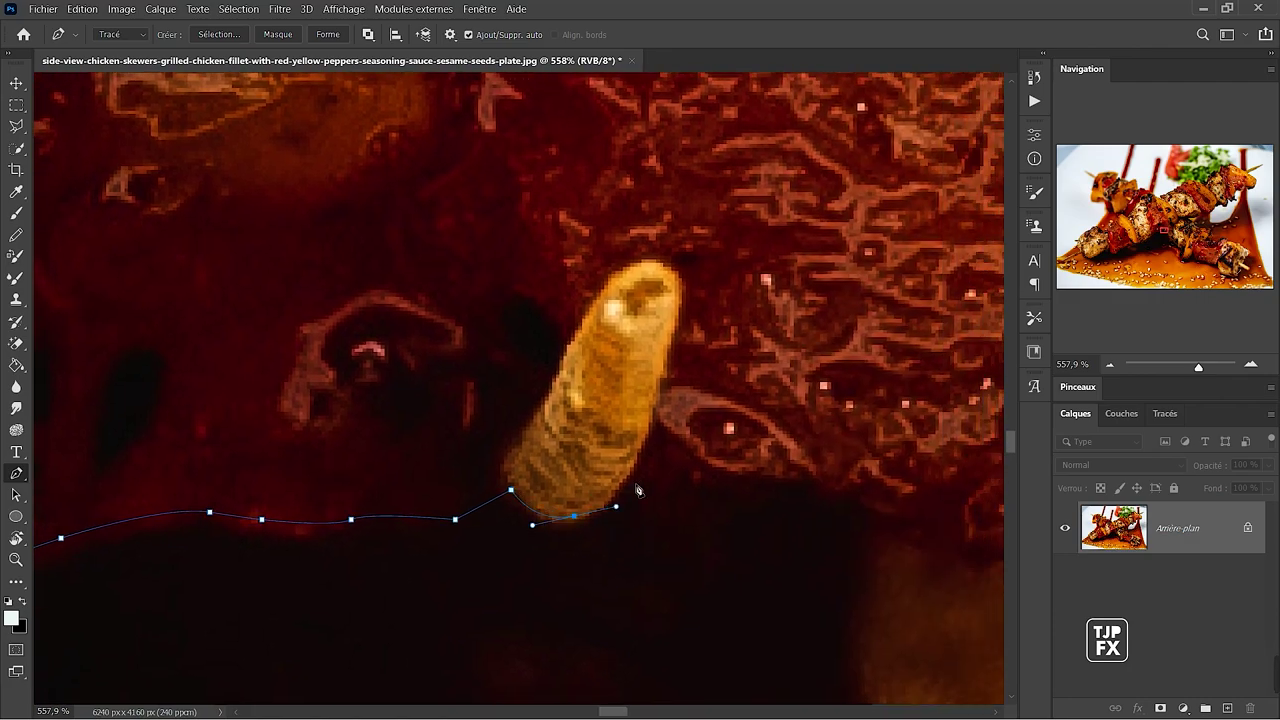
pyautogui.click(668, 482)
pyautogui.click(781, 488)
# Curve the path past the sesame seed up the next piece's edge.
pyautogui.moveTo(851, 486); pyautogui.dragTo(418, 487)
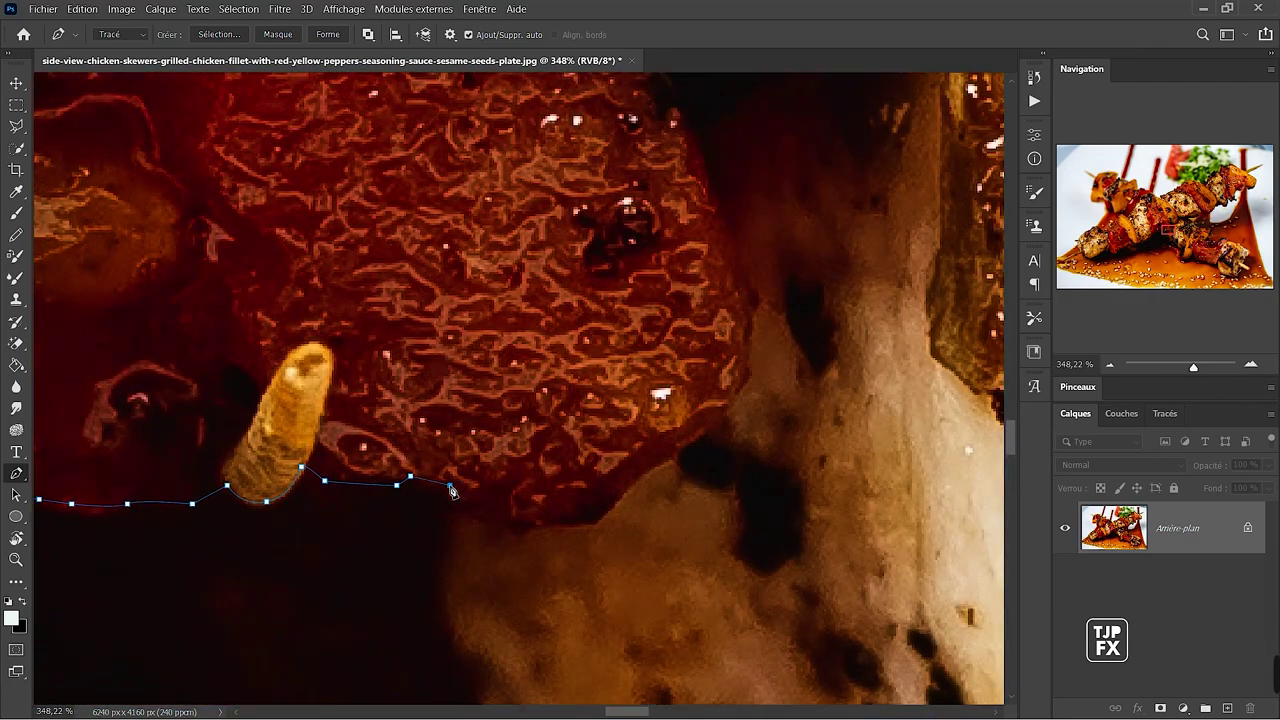
pyautogui.click(504, 487)
pyautogui.click(517, 508)
pyautogui.click(552, 521)
pyautogui.moveTo(627, 476); pyautogui.dragTo(737, 372)
pyautogui.moveTo(760, 282); pyautogui.dragTo(813, 514)
pyautogui.moveTo(648, 527)
pyautogui.mouseDown()
pyautogui.moveTo(603, 447)
pyautogui.moveTo(620, 465)
pyautogui.moveTo(548, 557)
pyautogui.moveTo(624, 585)
pyautogui.mouseUp()
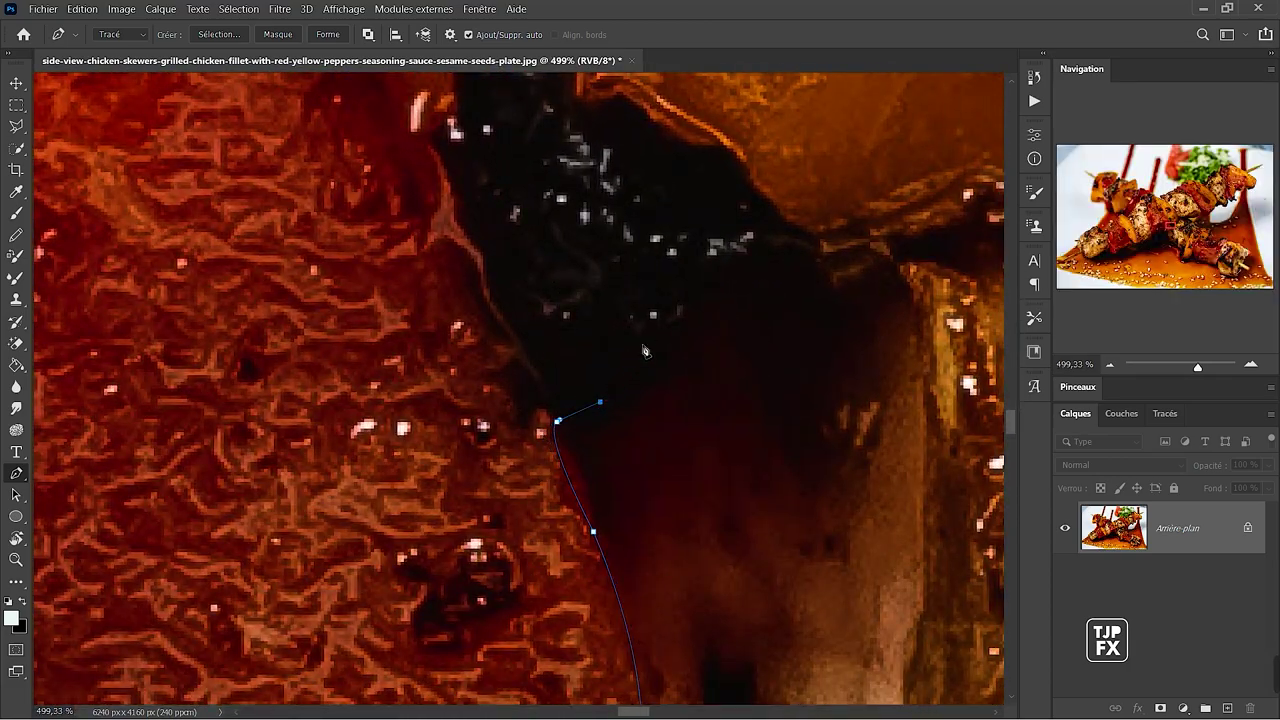
# Place a row of anchors along the sauce edge heading right.
pyautogui.moveTo(645, 350); pyautogui.dragTo(404, 543)
pyautogui.click(404, 533)
pyautogui.click(457, 481)
pyautogui.click(516, 433)
pyautogui.click(538, 430)
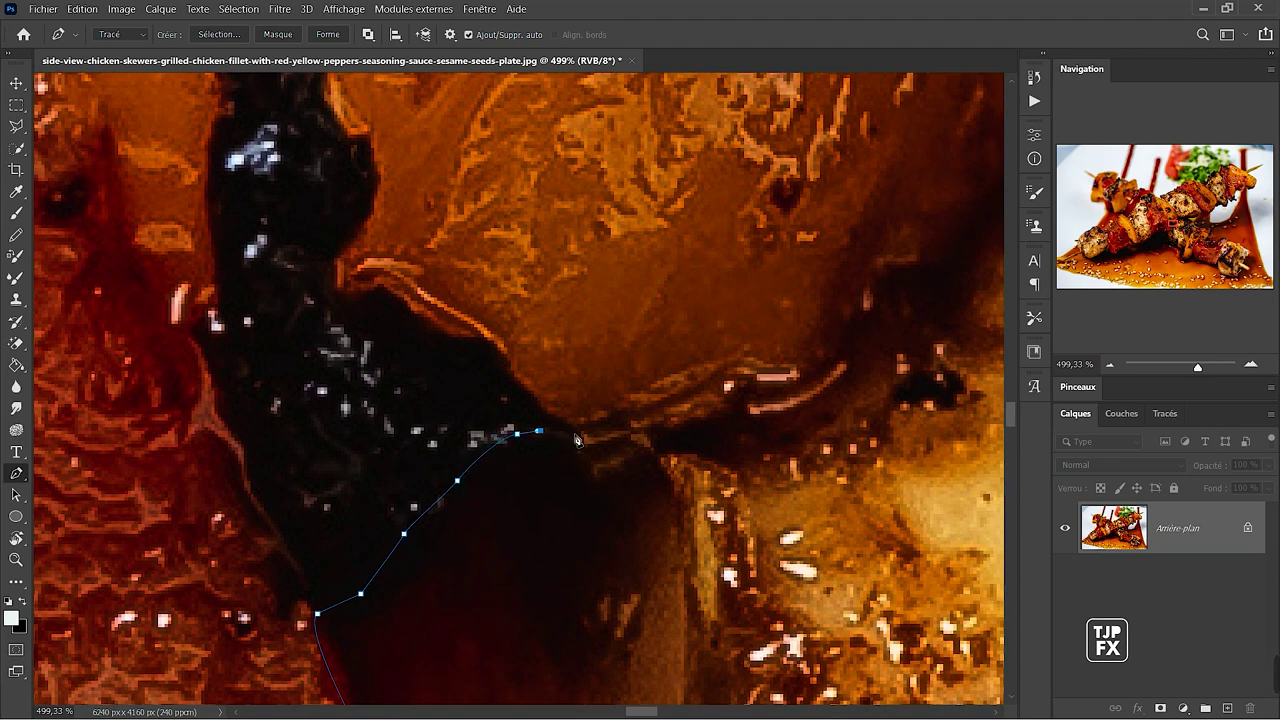
pyautogui.click(571, 433)
pyautogui.click(614, 436)
pyautogui.click(651, 410)
# Continue the path up the sauce edge onto the chicken's edge.
pyautogui.moveTo(784, 359); pyautogui.dragTo(472, 607)
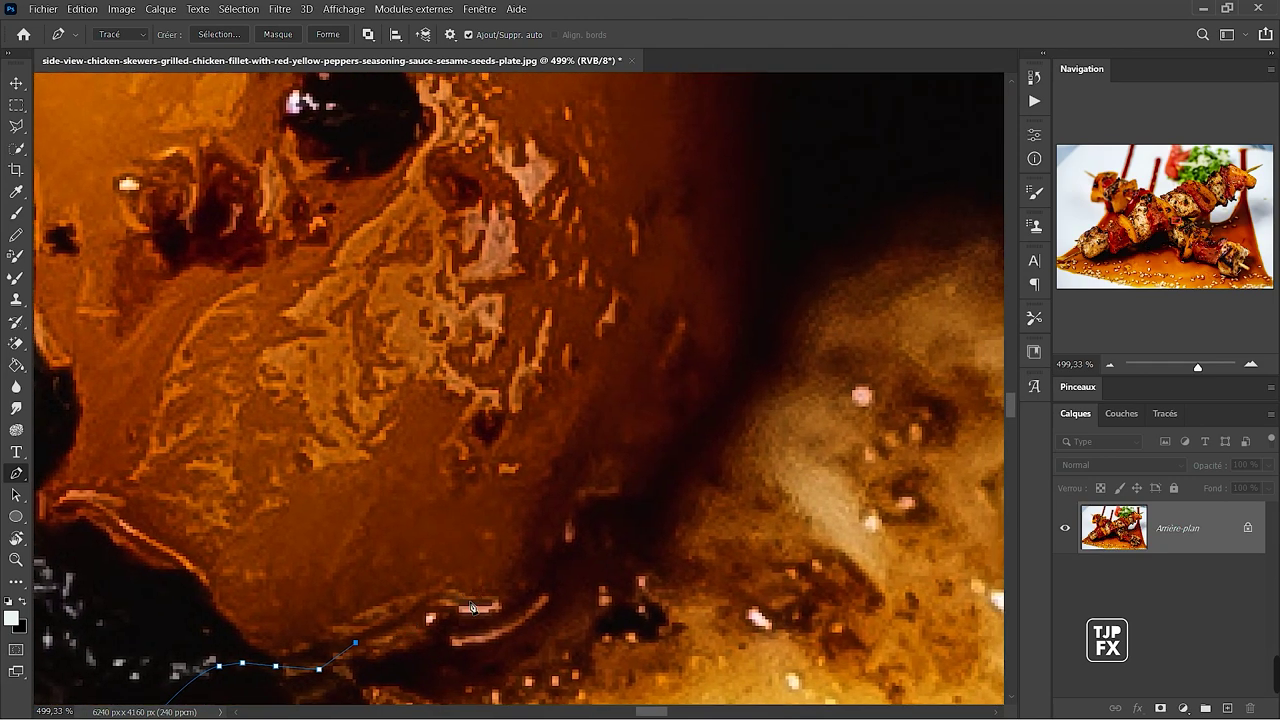
pyautogui.click(461, 609)
pyautogui.click(535, 590)
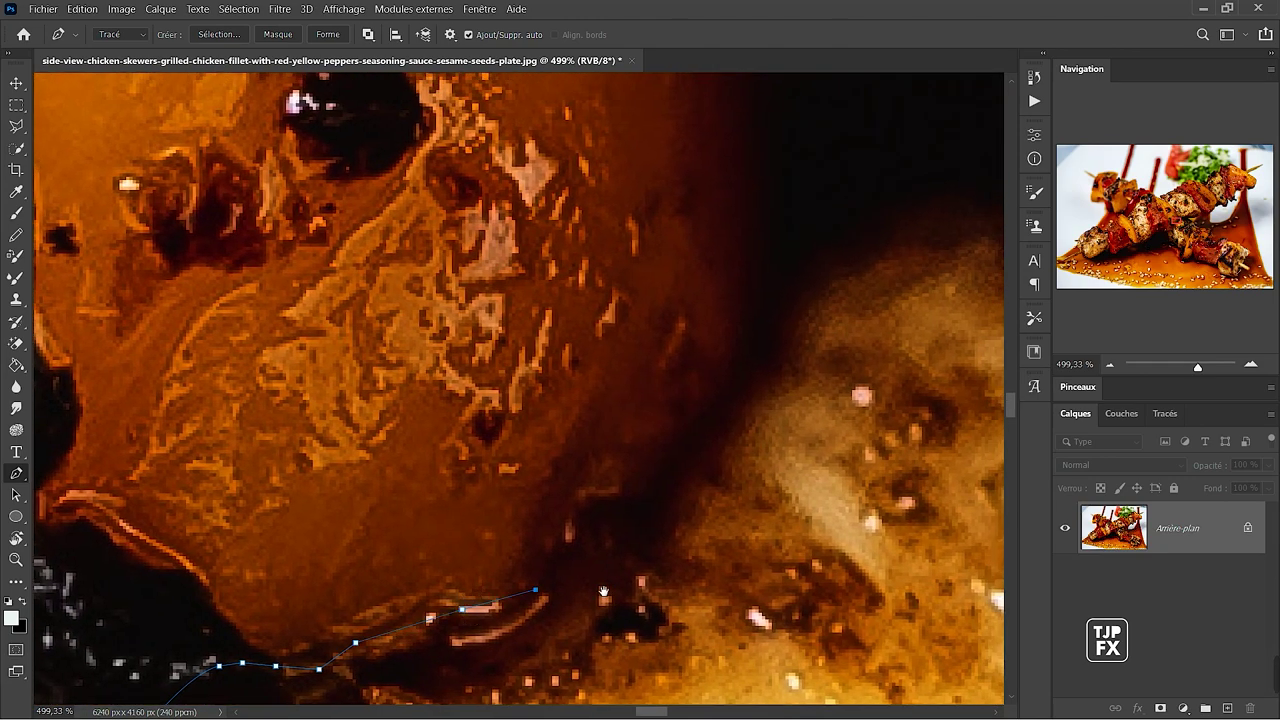
pyautogui.click(548, 563)
pyautogui.click(555, 550)
pyautogui.click(594, 476)
pyautogui.click(661, 472)
# Extend the path up the chicken's side to a straight corner anchor.
pyautogui.moveTo(680, 450); pyautogui.dragTo(536, 578)
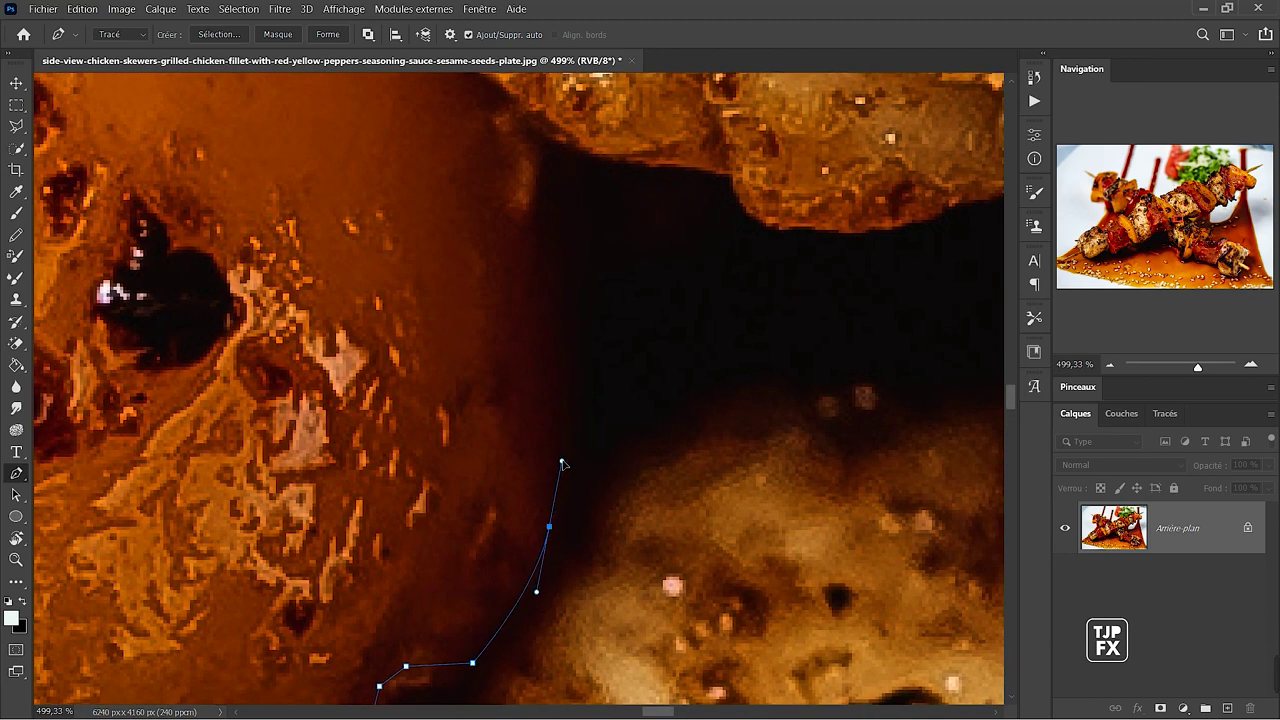
pyautogui.click(562, 457)
pyautogui.moveTo(580, 232); pyautogui.dragTo(524, 422)
pyautogui.click(494, 441)
pyautogui.moveTo(514, 295); pyautogui.dragTo(480, 492)
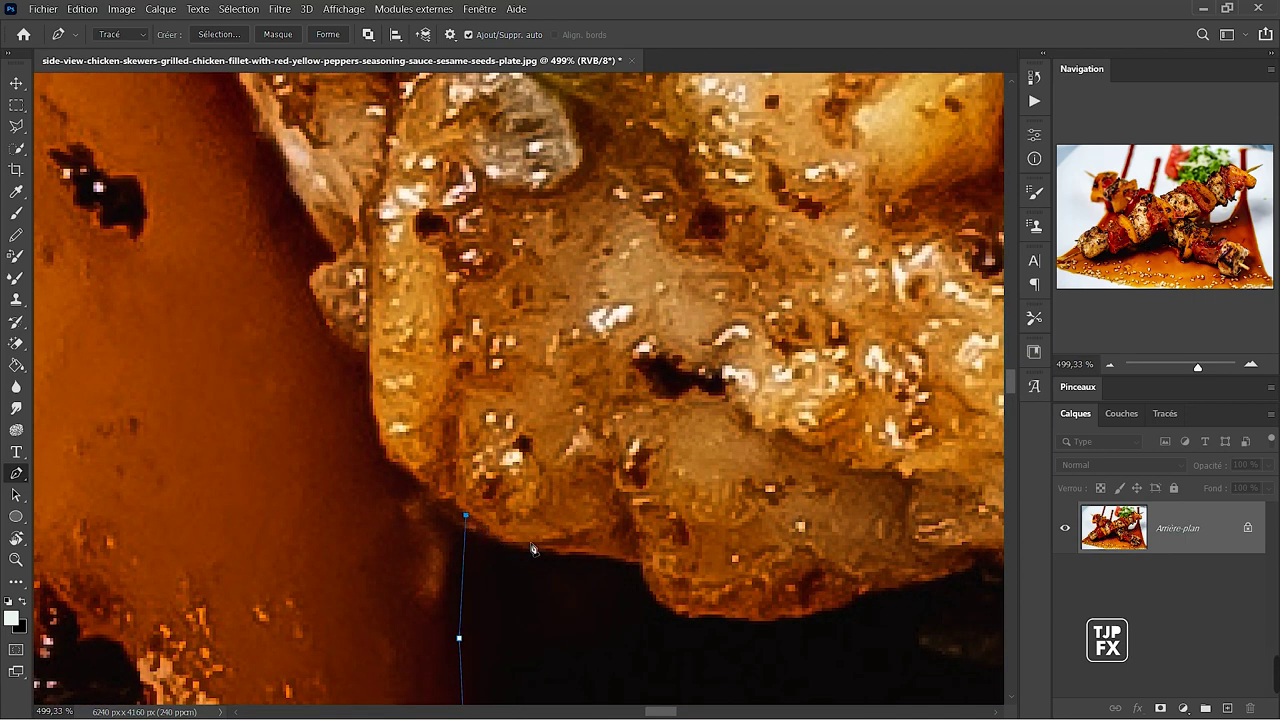
pyautogui.click(649, 555)
pyautogui.moveTo(755, 598); pyautogui.dragTo(556, 635)
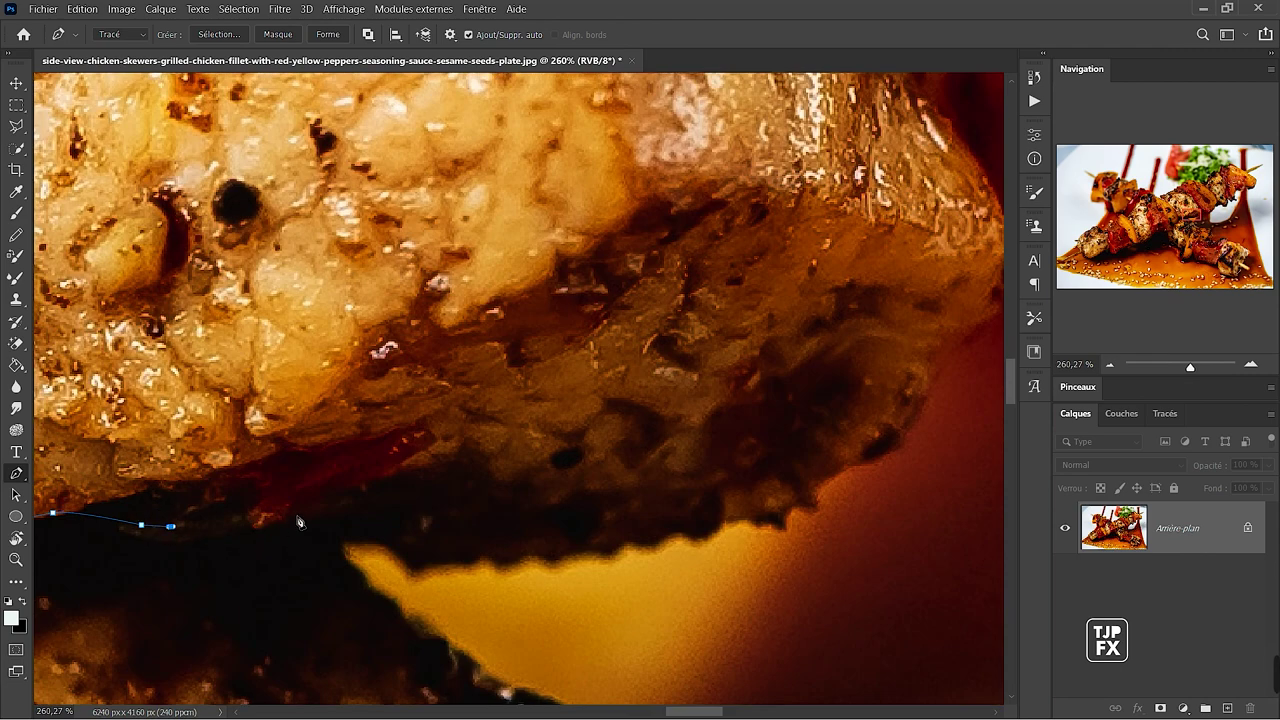
# Add four anchors along the chicken's underside.
pyautogui.click(302, 516)
pyautogui.click(351, 520)
pyautogui.click(403, 563)
pyautogui.click(471, 558)
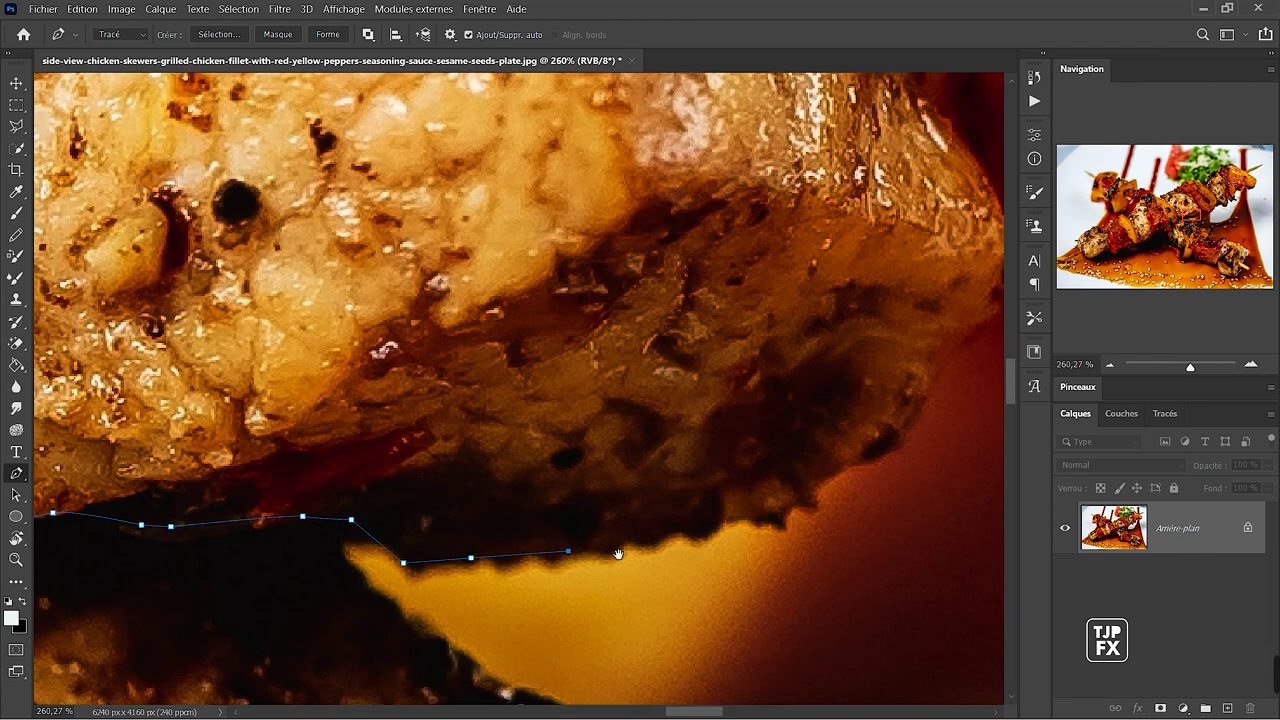
pyautogui.moveTo(618, 553); pyautogui.dragTo(333, 672)
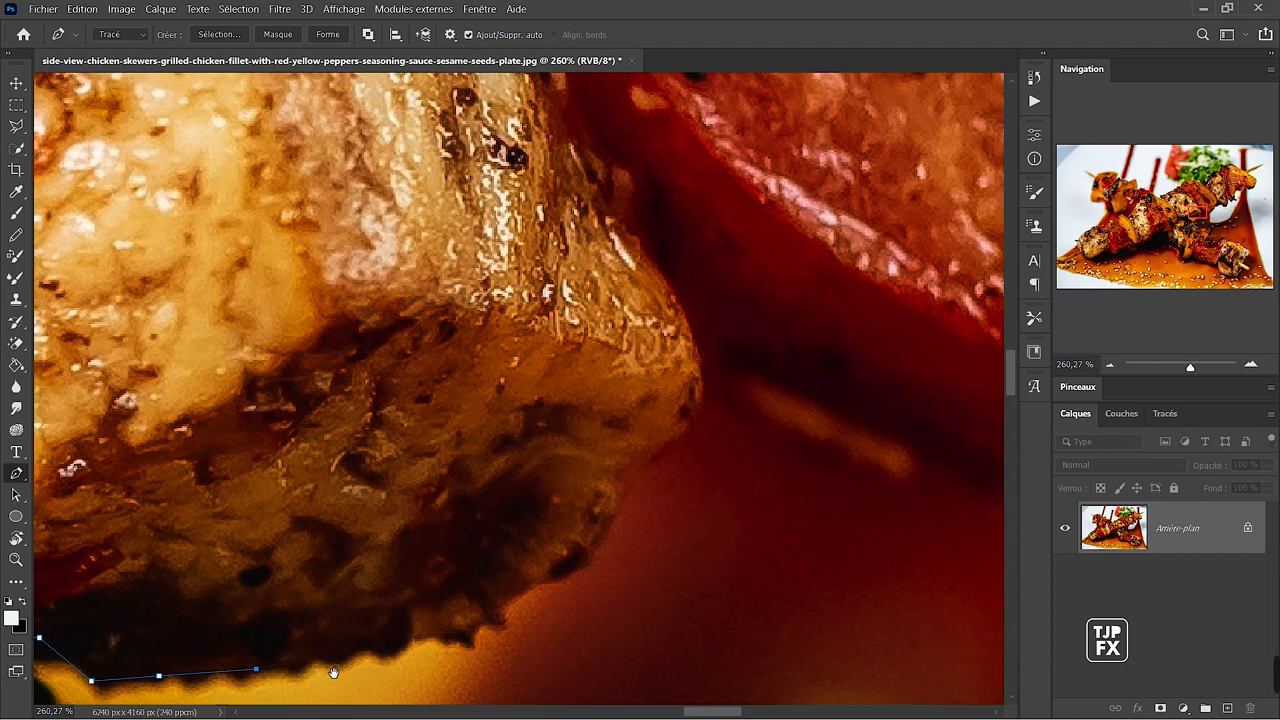
# Trace the chicken's lower edge upward, including one curved anchor.
pyautogui.moveTo(397, 643); pyautogui.dragTo(455, 527)
pyautogui.click(397, 540)
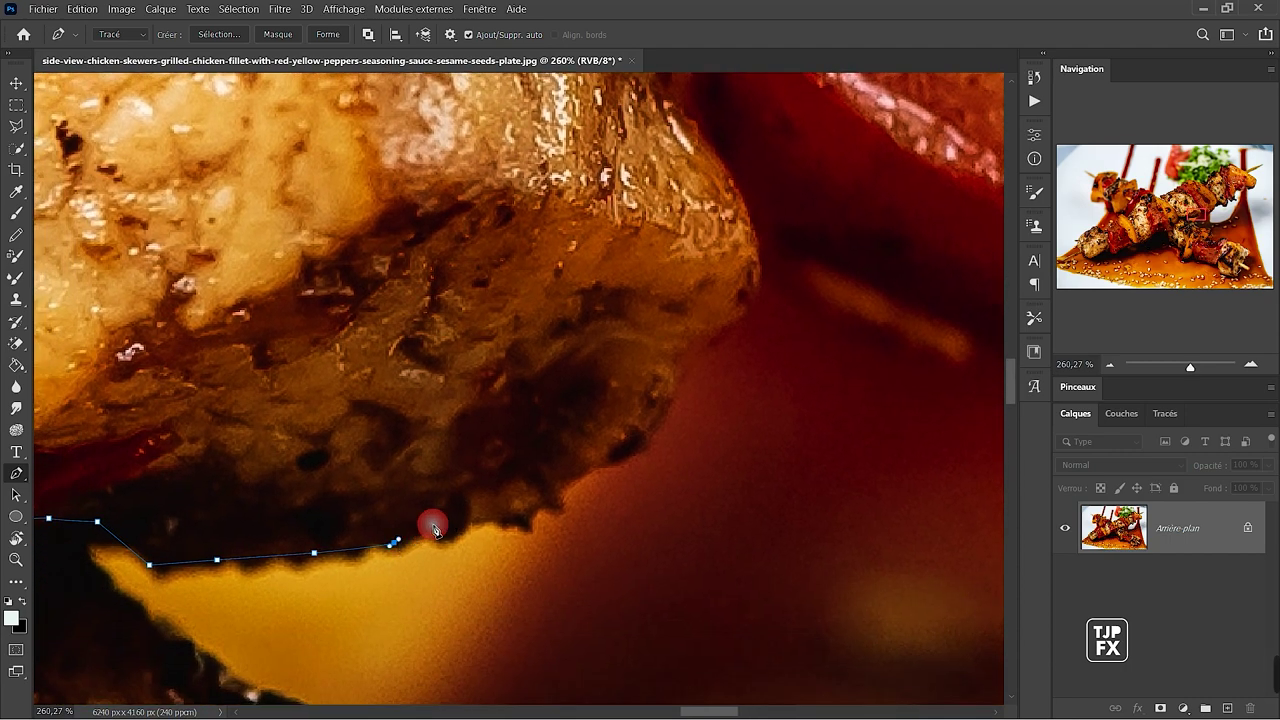
pyautogui.click(448, 516)
pyautogui.click(577, 478)
pyautogui.moveTo(718, 361); pyautogui.dragTo(643, 451)
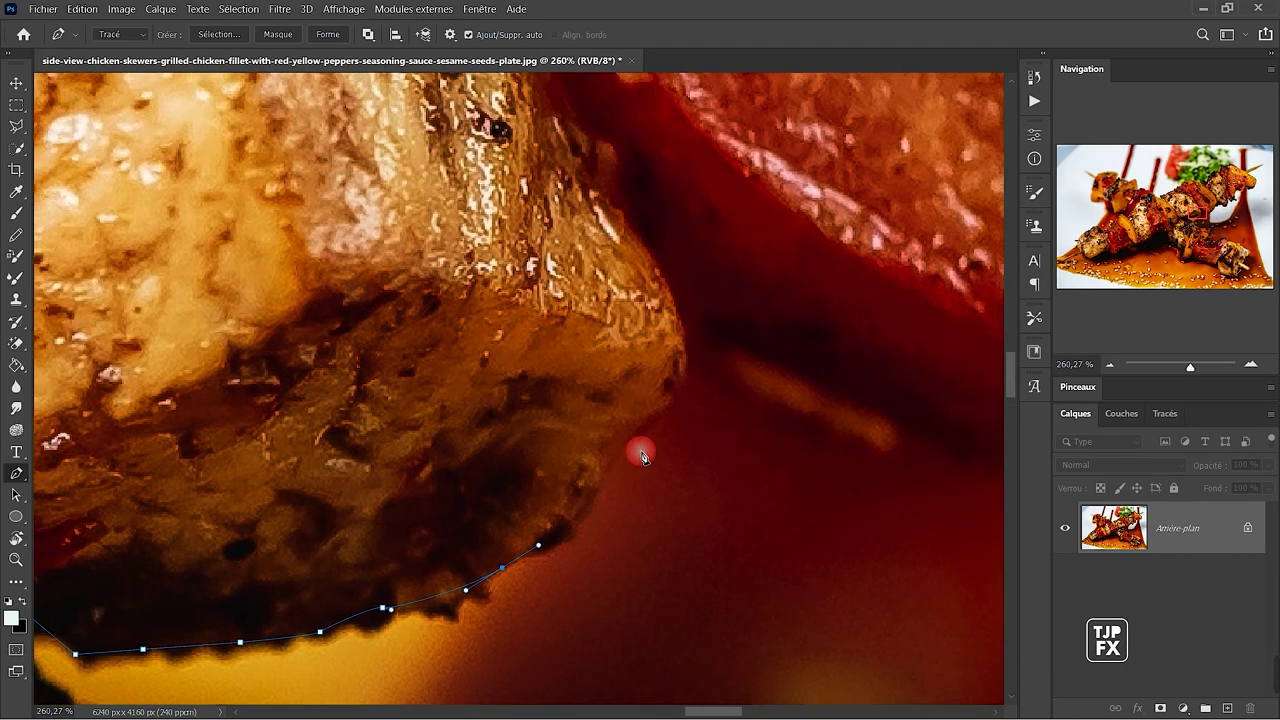
pyautogui.click(606, 463)
pyautogui.click(646, 411)
pyautogui.moveTo(680, 372); pyautogui.dragTo(572, 527)
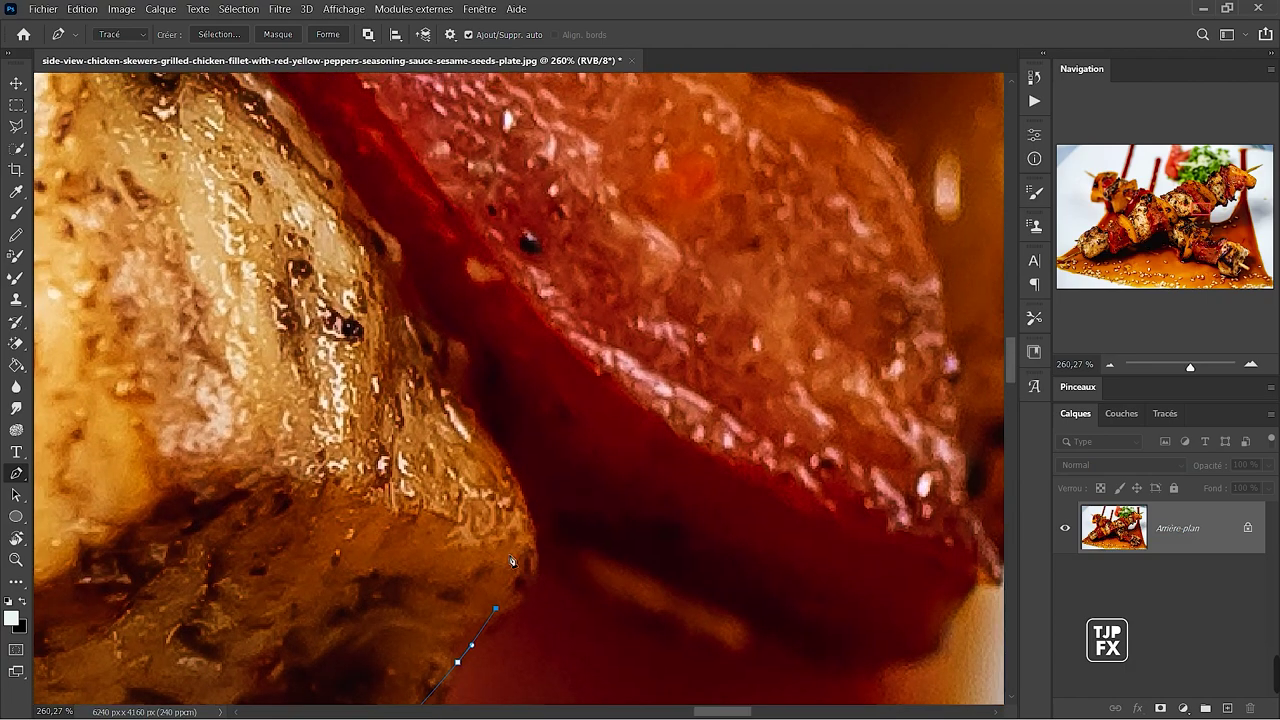
pyautogui.scroll(-5, 597, 550)
pyautogui.scroll(7, 549, 570)
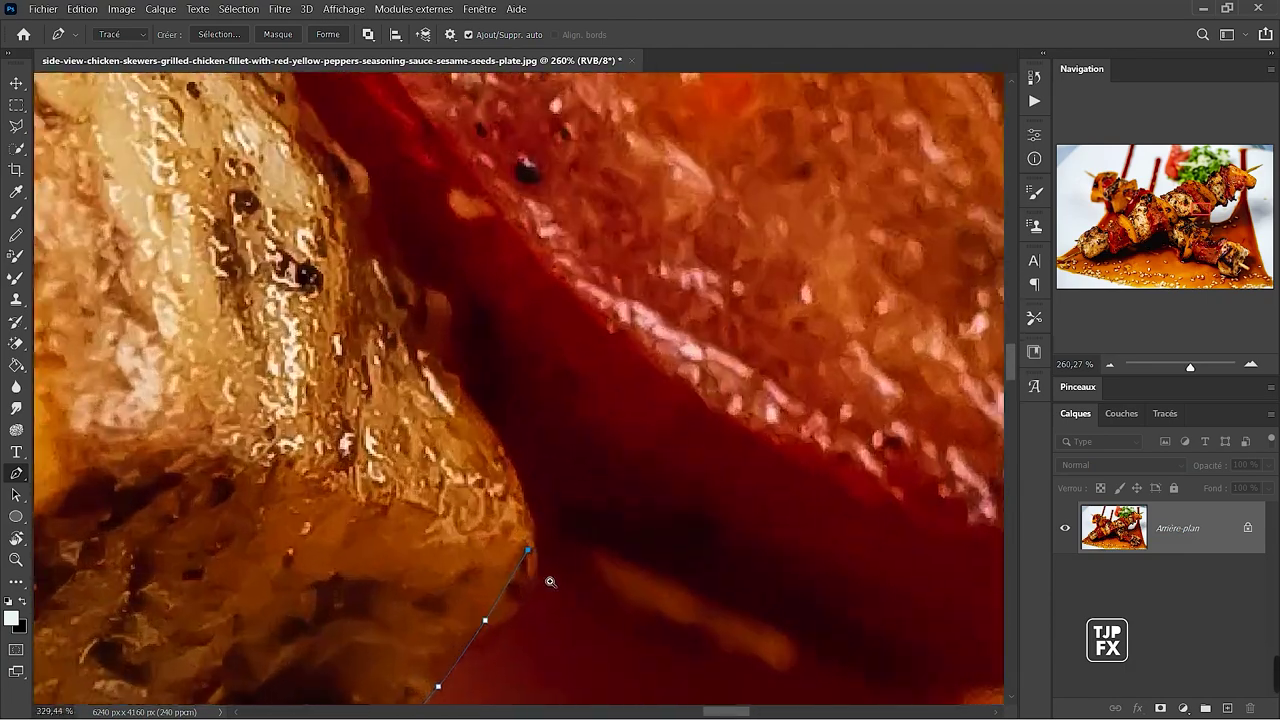
# Continue the path around the chicken's corner and up its side.
pyautogui.click(513, 613)
pyautogui.click(535, 541)
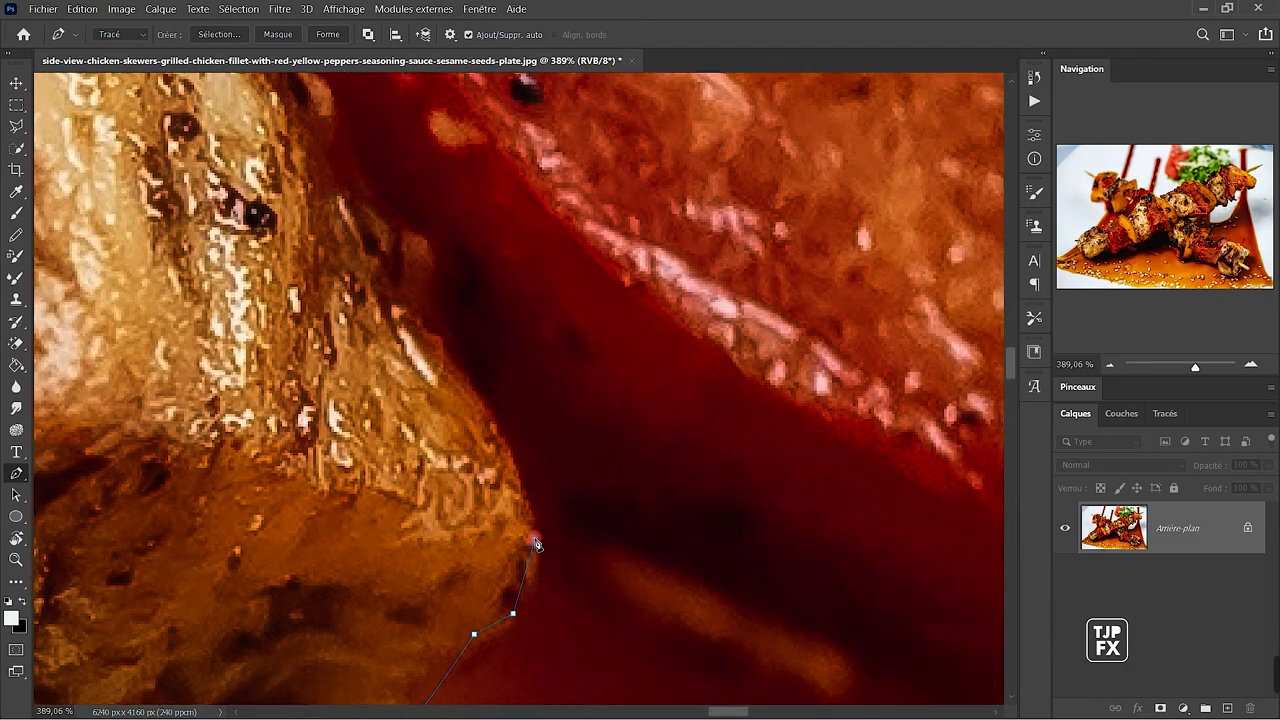
pyautogui.click(528, 507)
pyautogui.moveTo(489, 491); pyautogui.dragTo(350, 551)
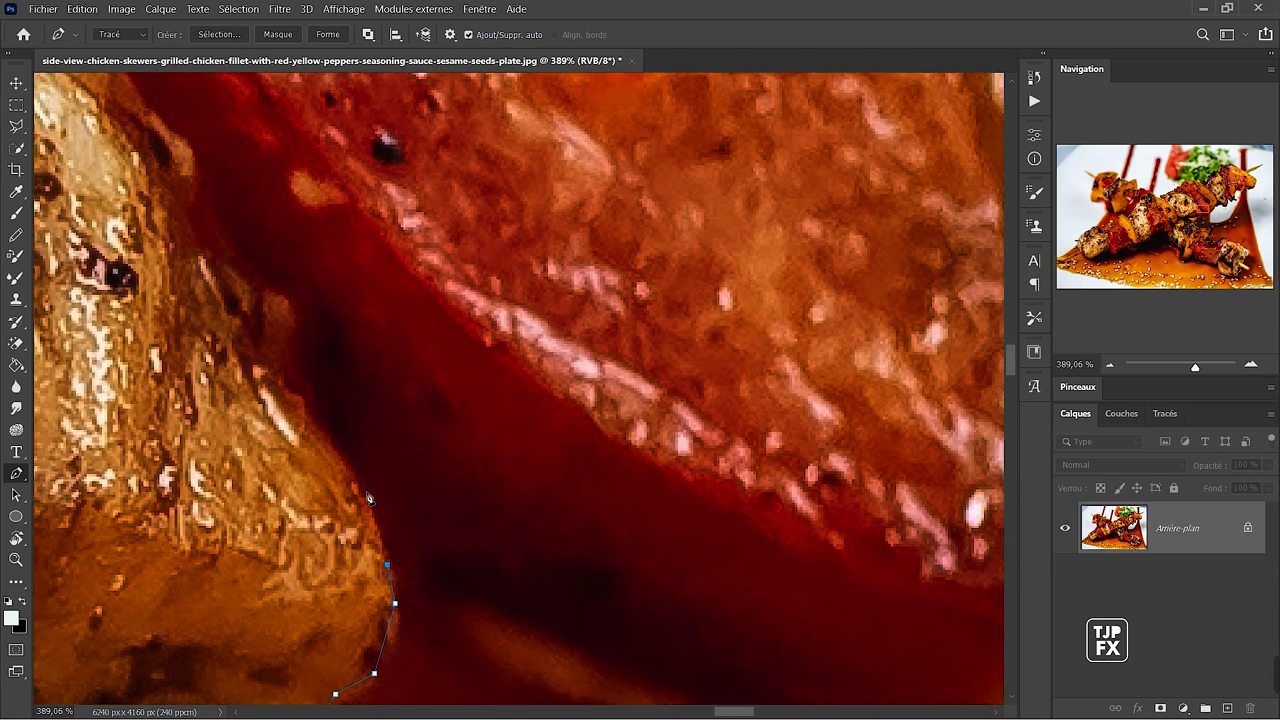
pyautogui.click(352, 450)
pyautogui.moveTo(353, 455); pyautogui.dragTo(110, 301)
pyautogui.moveTo(240, 493); pyautogui.dragTo(443, 580)
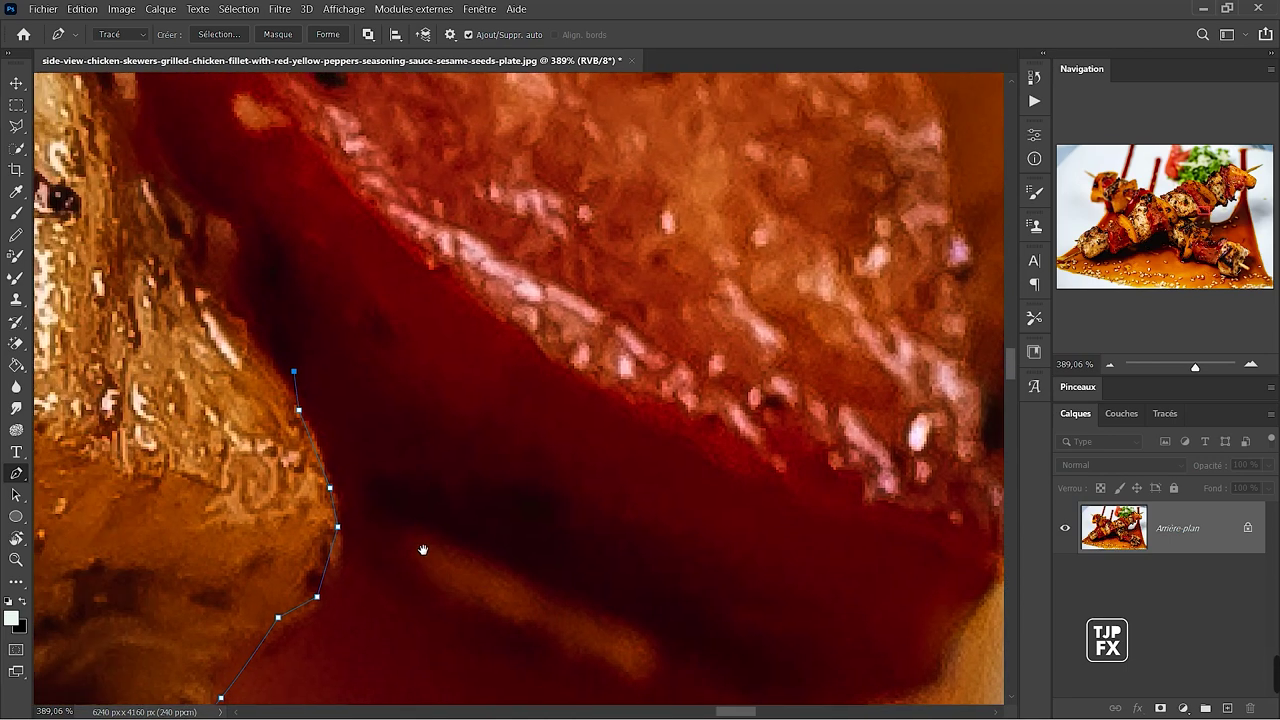
pyautogui.click(271, 234)
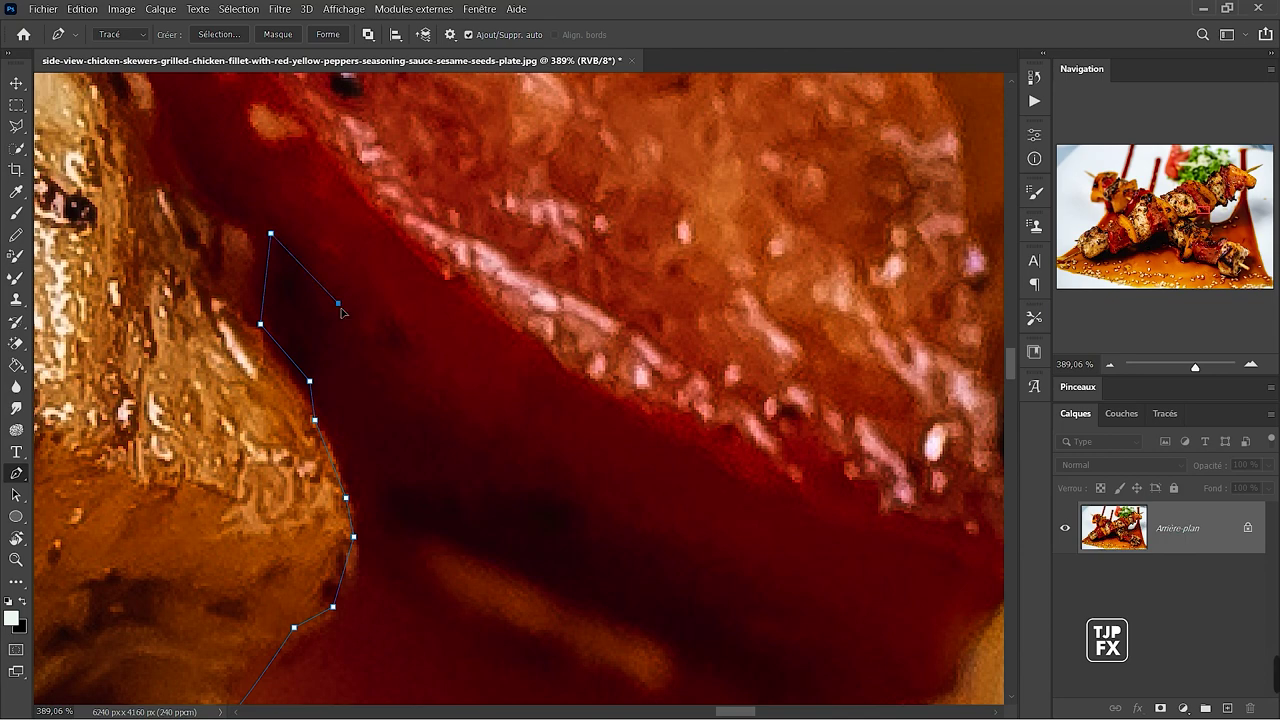
# Curve the path from the chicken-pepper junction along the pepper's underside to its tip.
pyautogui.click(459, 514)
pyautogui.moveTo(500, 537); pyautogui.dragTo(394, 232)
pyautogui.moveTo(587, 339); pyautogui.dragTo(646, 371)
pyautogui.moveTo(784, 390)
pyautogui.mouseDown()
pyautogui.moveTo(543, 500)
pyautogui.moveTo(574, 498)
pyautogui.mouseUp()
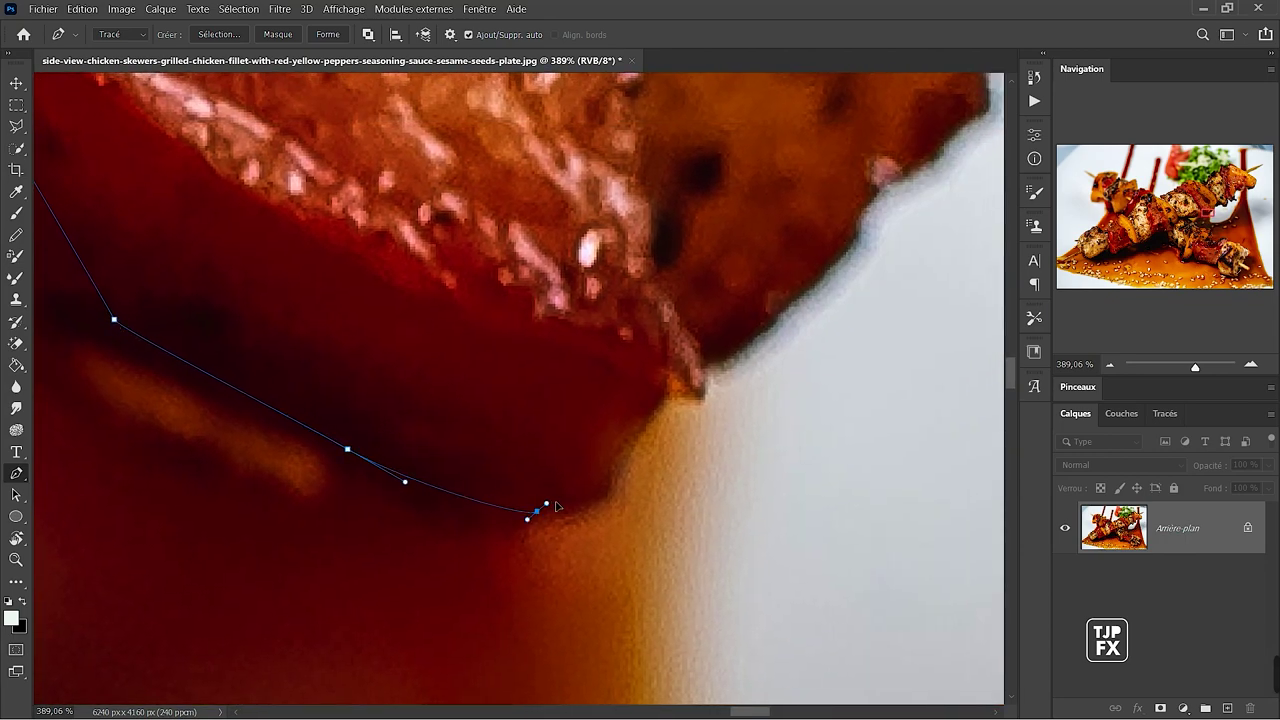
pyautogui.click(607, 483)
pyautogui.click(657, 395)
pyautogui.scroll(2, 658, 403)
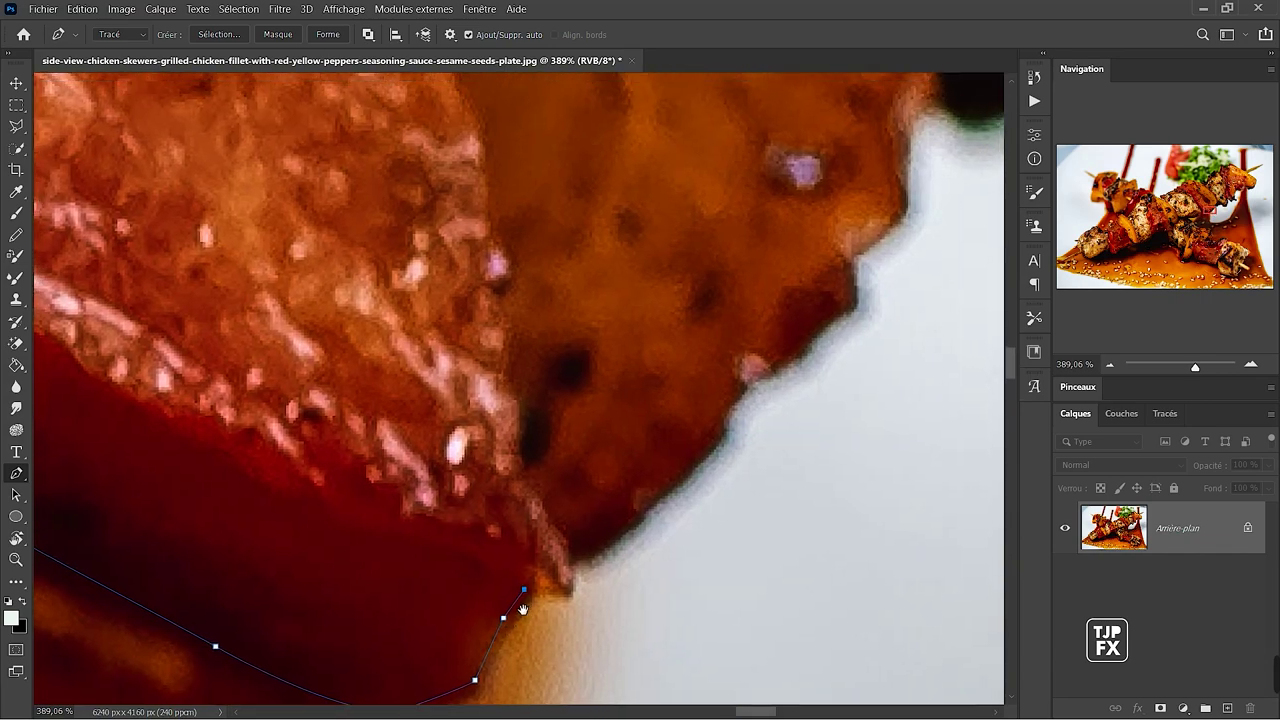
pyautogui.moveTo(600, 450); pyautogui.dragTo(461, 510)
pyautogui.scroll(3, 461, 510)
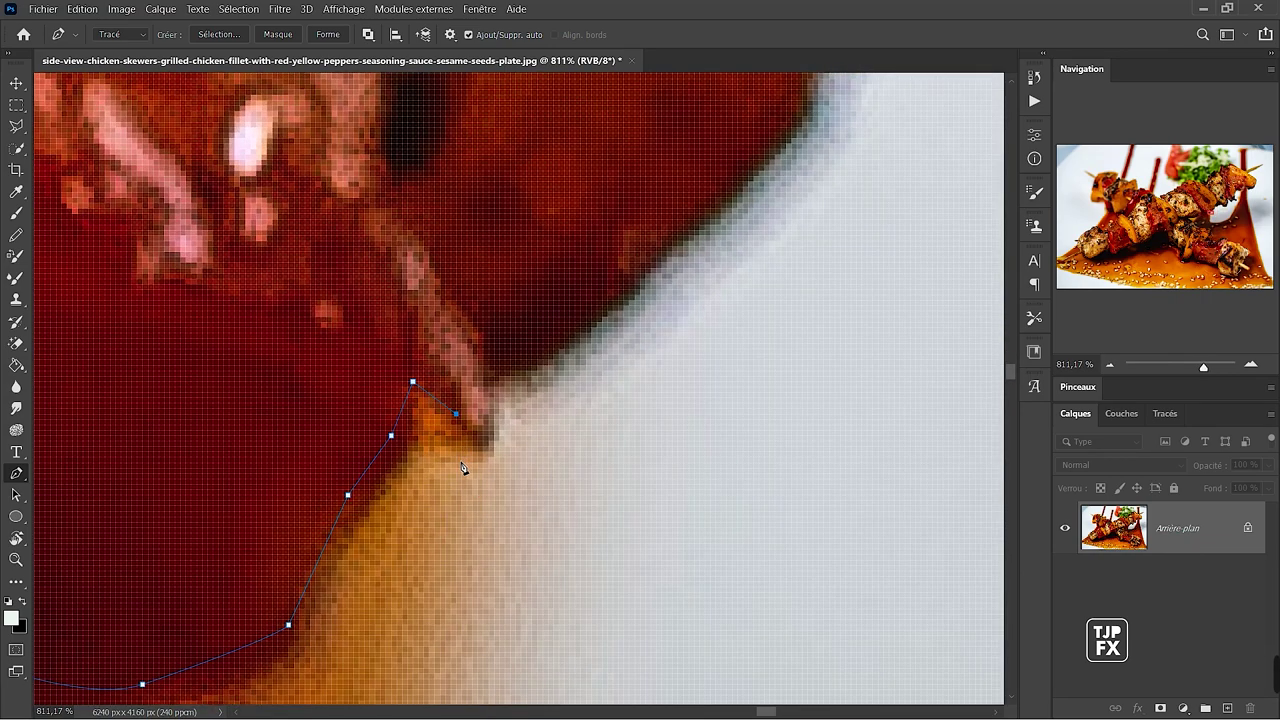
# Place Pen anchors from the pepper's tip up along the edge where food meets plate.
pyautogui.moveTo(464, 417); pyautogui.dragTo(379, 593)
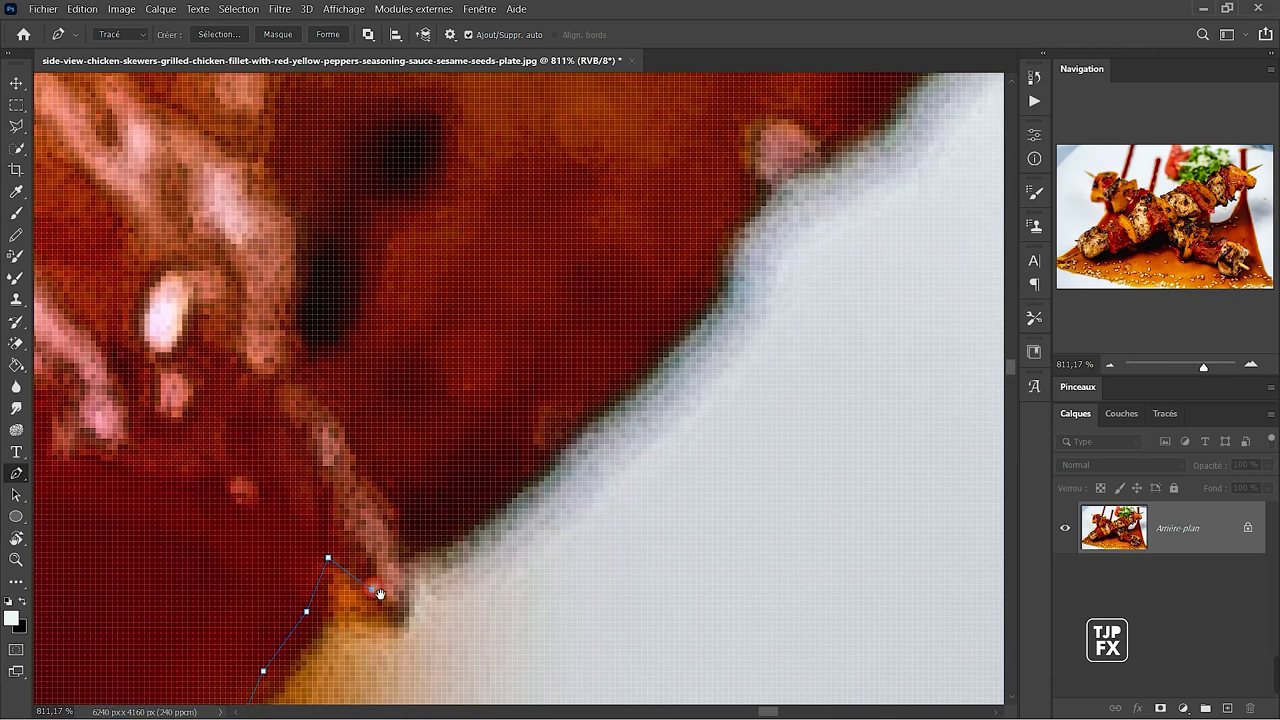
pyautogui.click(420, 546)
pyautogui.moveTo(566, 433); pyautogui.dragTo(575, 425)
pyautogui.click(645, 349)
pyautogui.moveTo(682, 338); pyautogui.dragTo(584, 512)
pyautogui.click(612, 441)
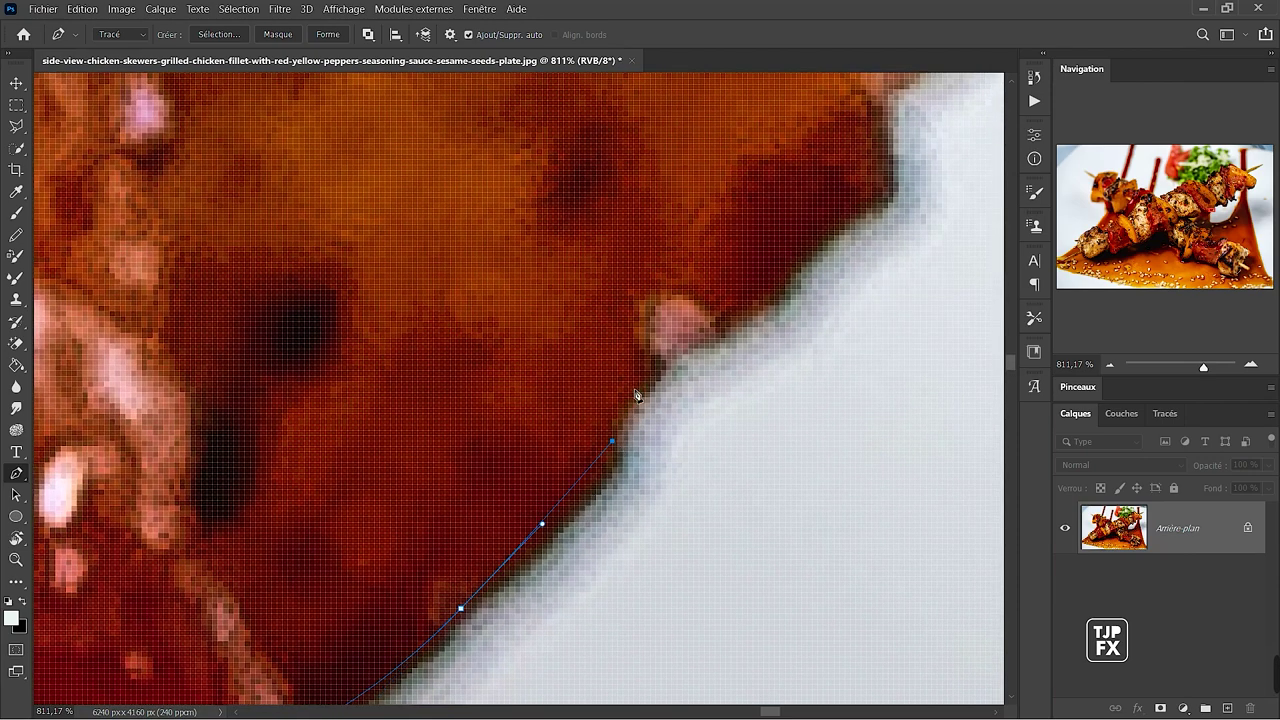
pyautogui.moveTo(668, 400); pyautogui.dragTo(502, 523)
pyautogui.moveTo(678, 341); pyautogui.dragTo(721, 292)
pyautogui.moveTo(703, 358); pyautogui.dragTo(553, 630)
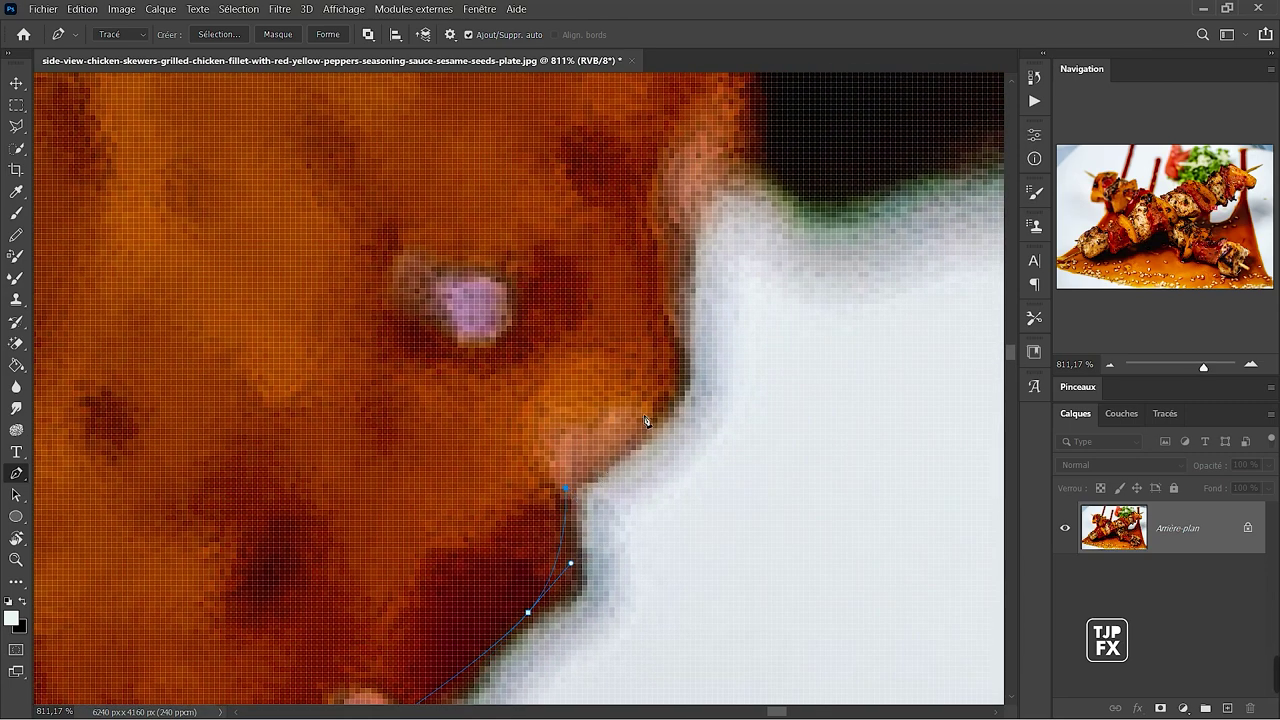
pyautogui.moveTo(641, 428); pyautogui.dragTo(650, 424)
pyautogui.moveTo(684, 368)
pyautogui.mouseDown()
pyautogui.moveTo(680, 340)
pyautogui.moveTo(525, 507)
pyautogui.mouseUp()
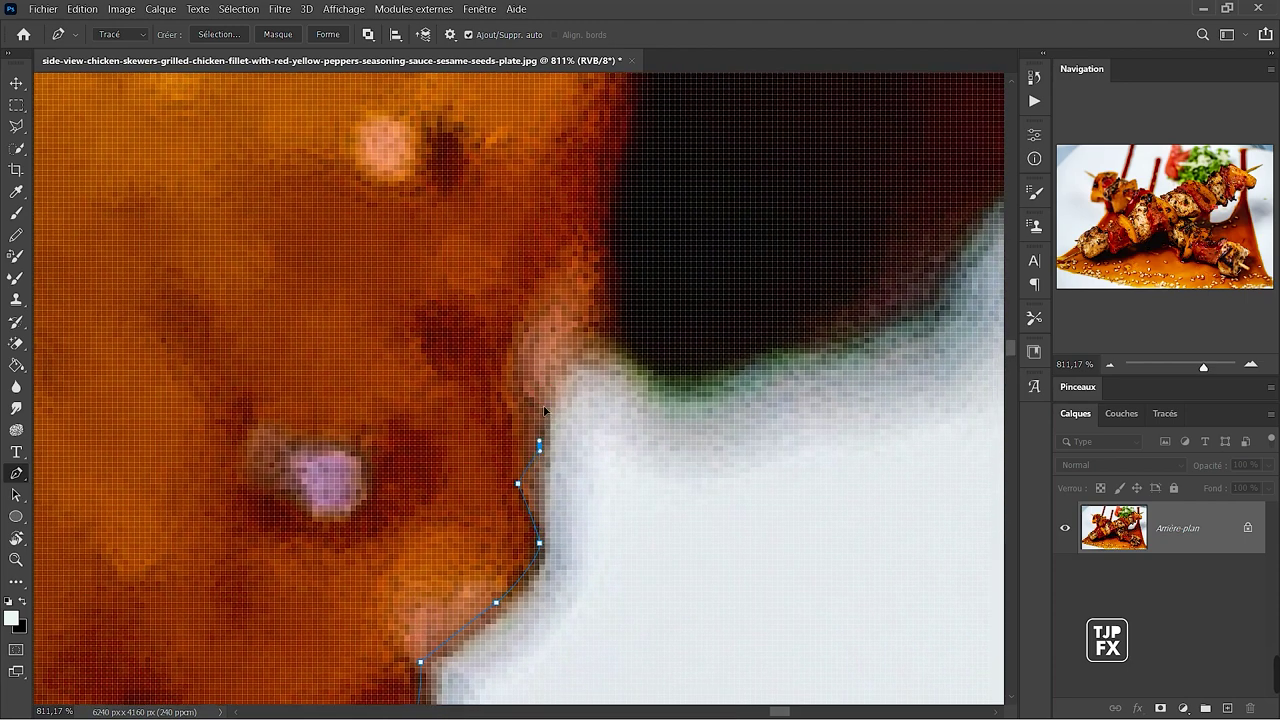
pyautogui.click(578, 322)
# Add anchors along the dark piece's lower edge.
pyautogui.moveTo(782, 336); pyautogui.dragTo(584, 420)
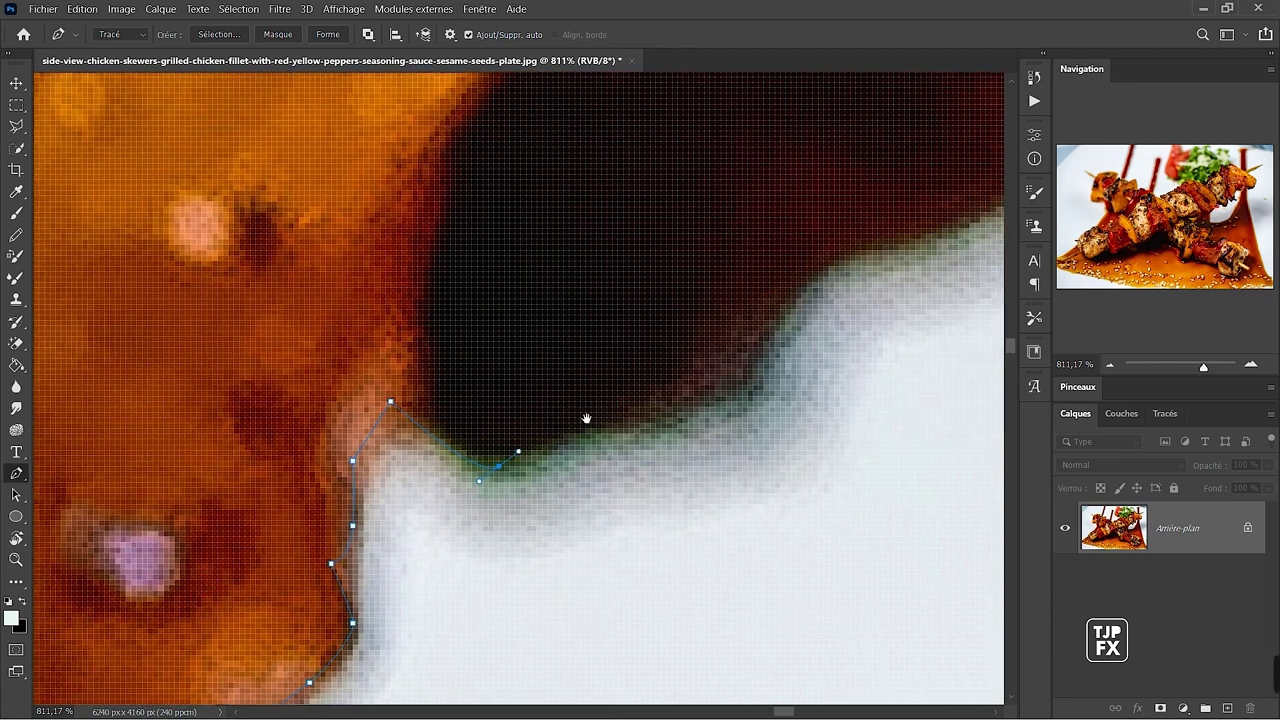
pyautogui.click(579, 432)
pyautogui.click(720, 410)
pyautogui.scroll(-2, 616, 400)
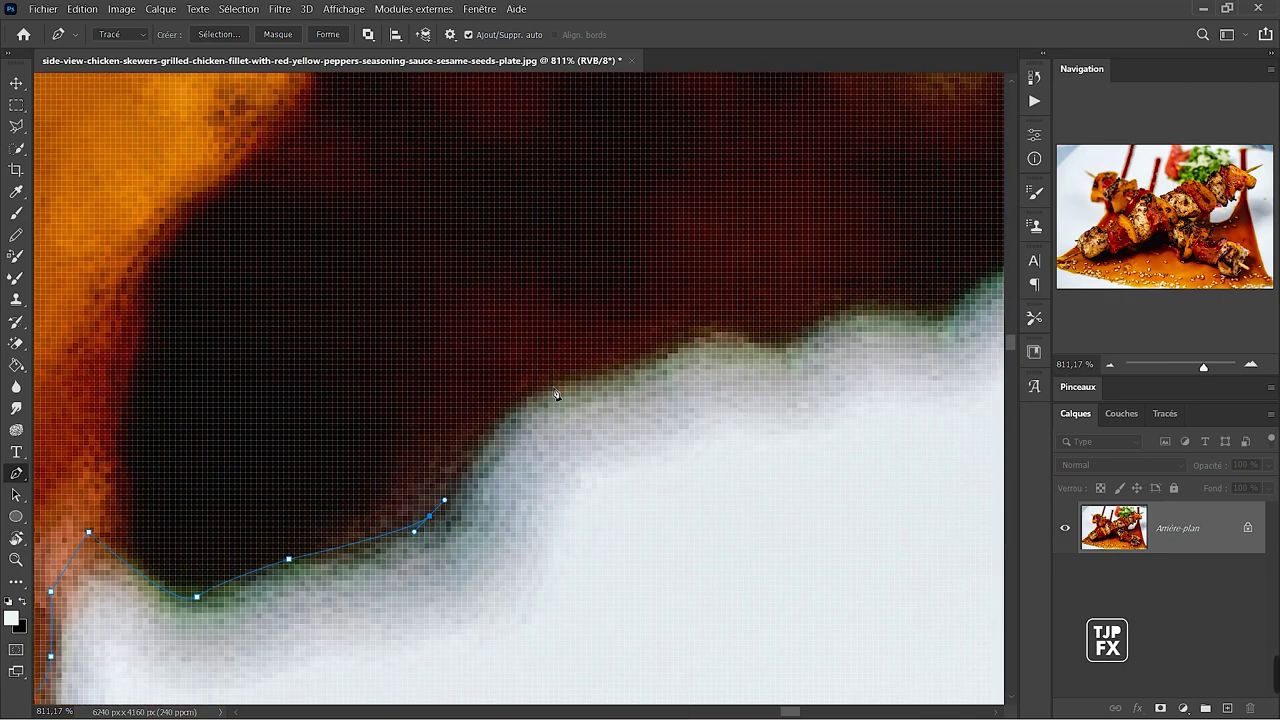
pyautogui.scroll(-4, 616, 400)
pyautogui.scroll(-4, 616, 400)
pyautogui.scroll(5, 432, 408)
pyautogui.scroll(3, 432, 408)
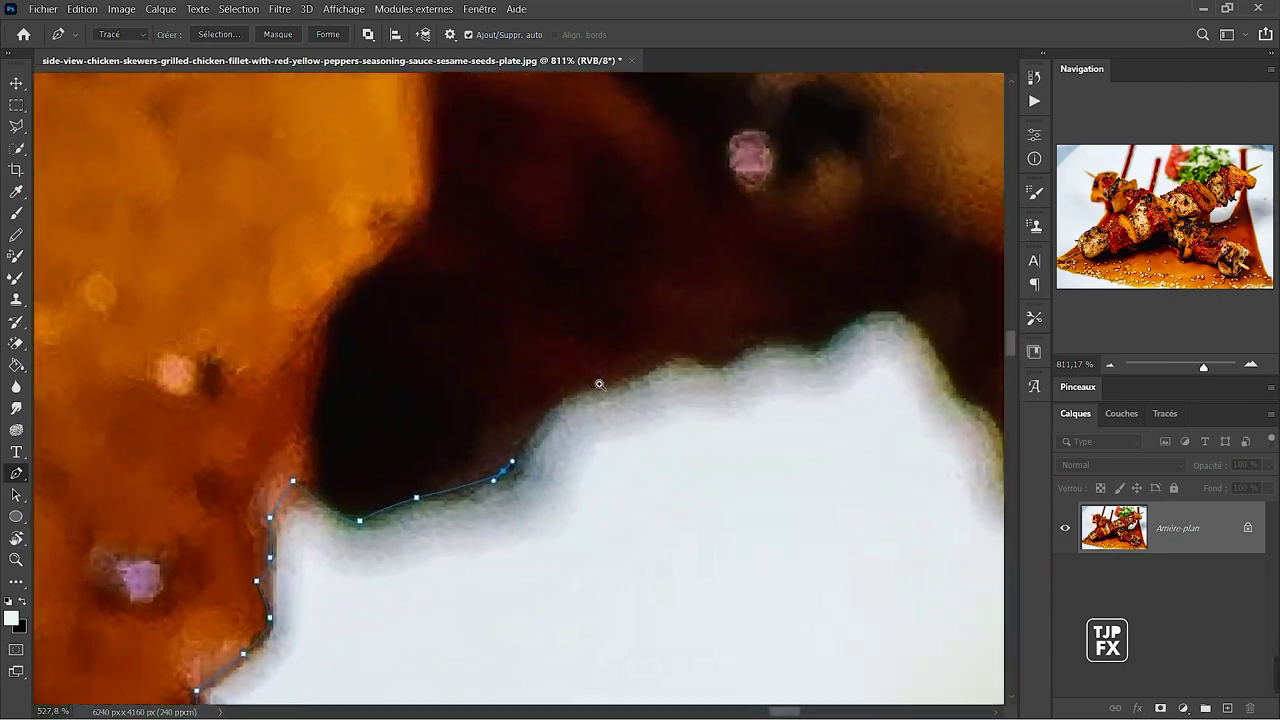
# Trace the path along the white plate edge, curving smoothly over the bump.
pyautogui.click(369, 410)
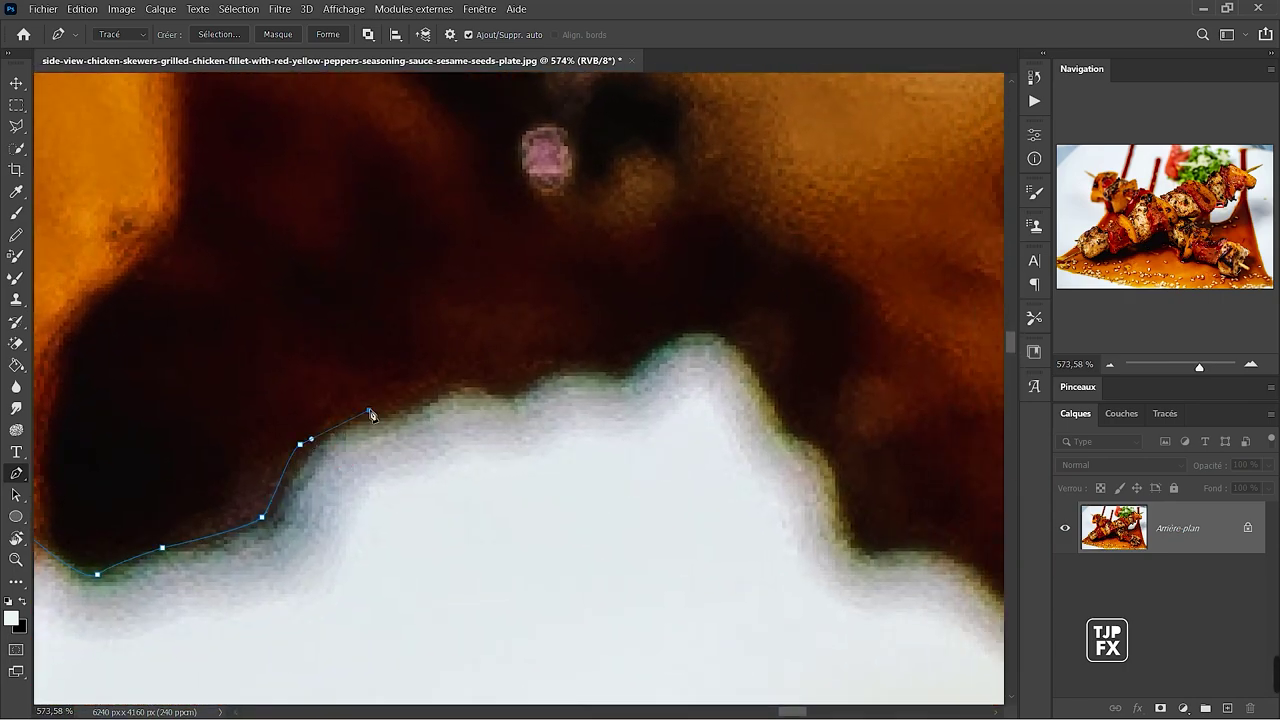
pyautogui.click(491, 376)
pyautogui.click(520, 372)
pyautogui.click(601, 356)
pyautogui.click(656, 340)
pyautogui.click(680, 324)
pyautogui.moveTo(744, 328); pyautogui.dragTo(776, 351)
pyautogui.moveTo(785, 422)
pyautogui.mouseDown()
pyautogui.moveTo(565, 355)
pyautogui.moveTo(624, 416)
pyautogui.mouseUp()
pyautogui.moveTo(650, 467); pyautogui.dragTo(681, 467)
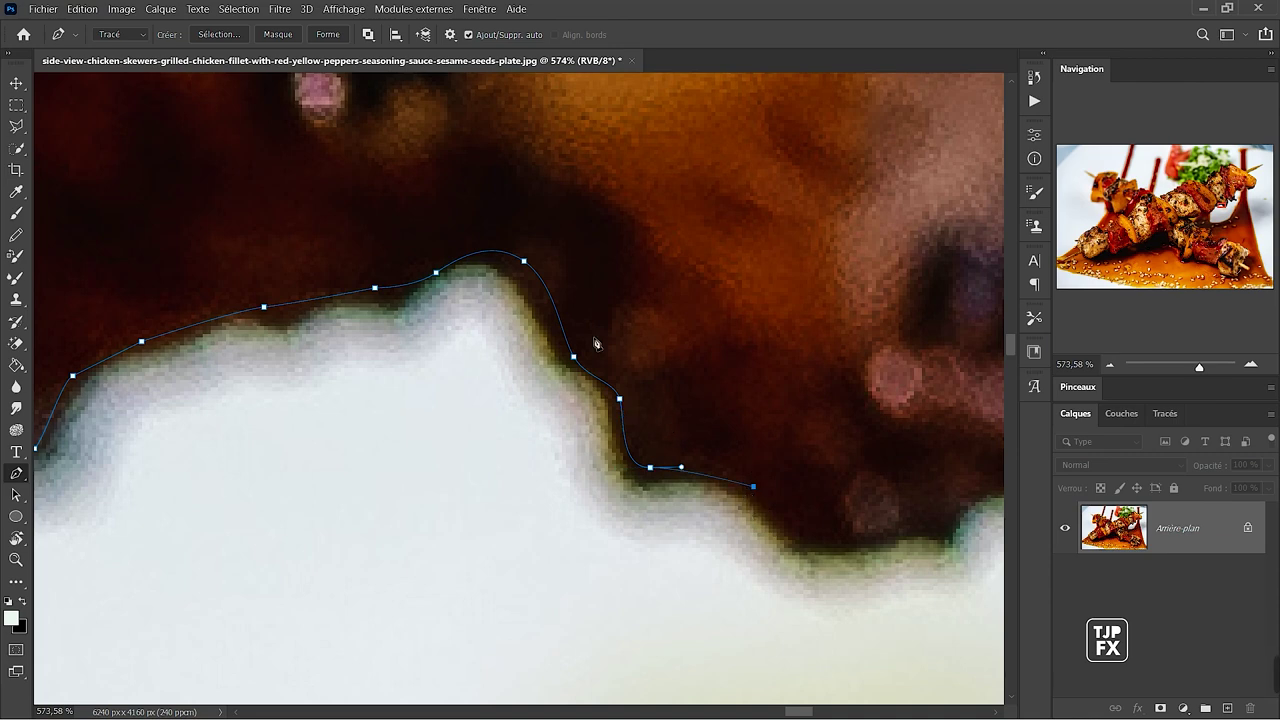
# Follow the chicken's lower edge with anchors and turn the path up its right side.
pyautogui.moveTo(794, 468); pyautogui.dragTo(337, 339)
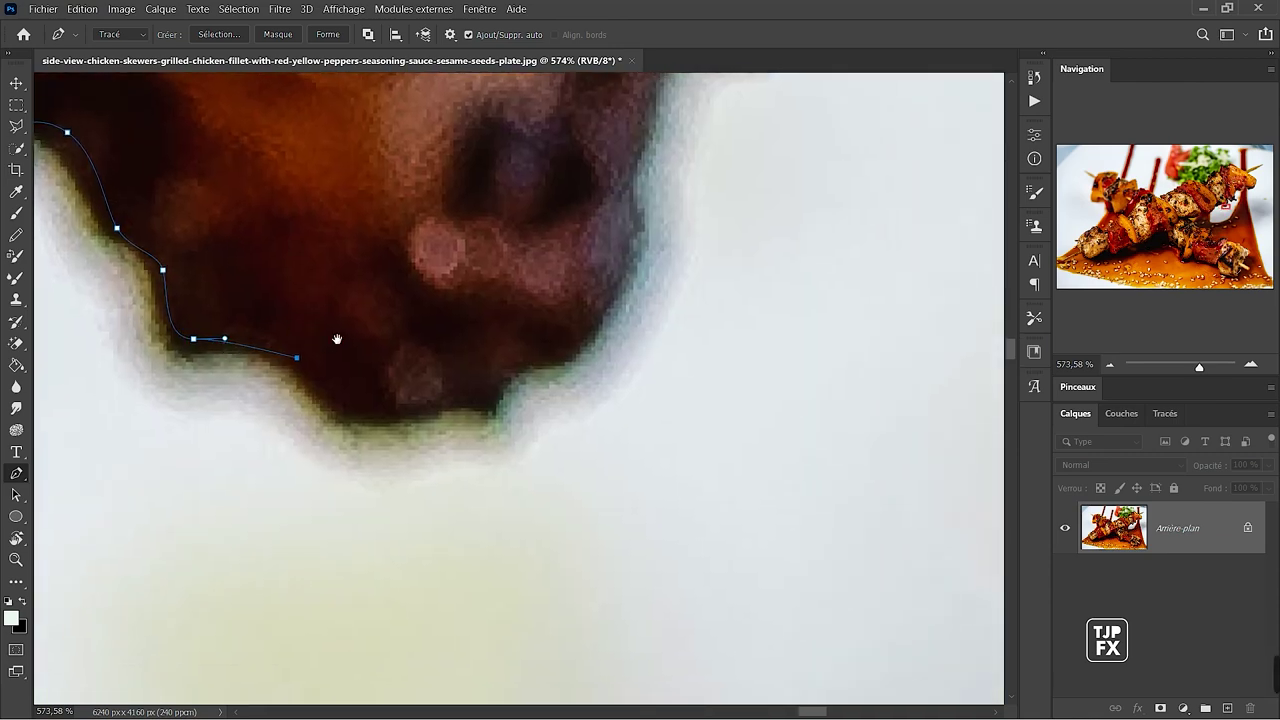
pyautogui.click(342, 415)
pyautogui.click(361, 422)
pyautogui.click(415, 404)
pyautogui.moveTo(575, 248); pyautogui.dragTo(512, 361)
pyautogui.click(433, 490)
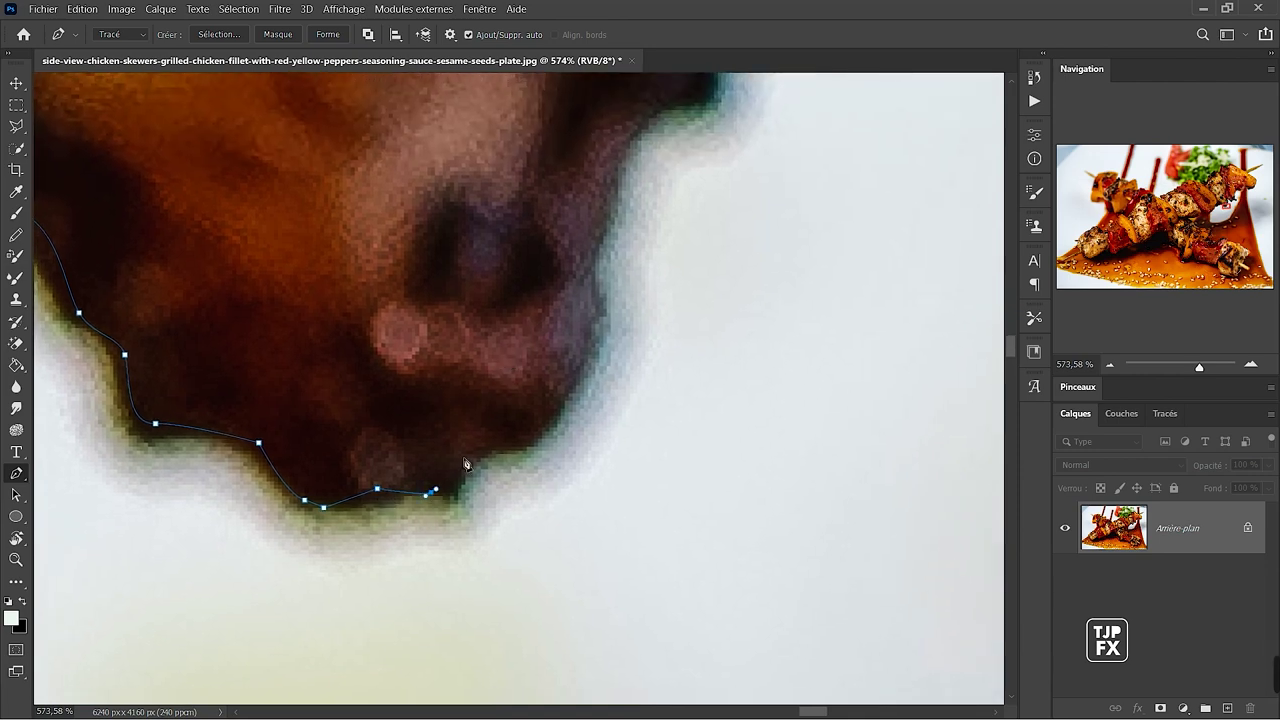
pyautogui.click(469, 462)
pyautogui.click(598, 342)
pyautogui.click(598, 250)
pyautogui.click(610, 212)
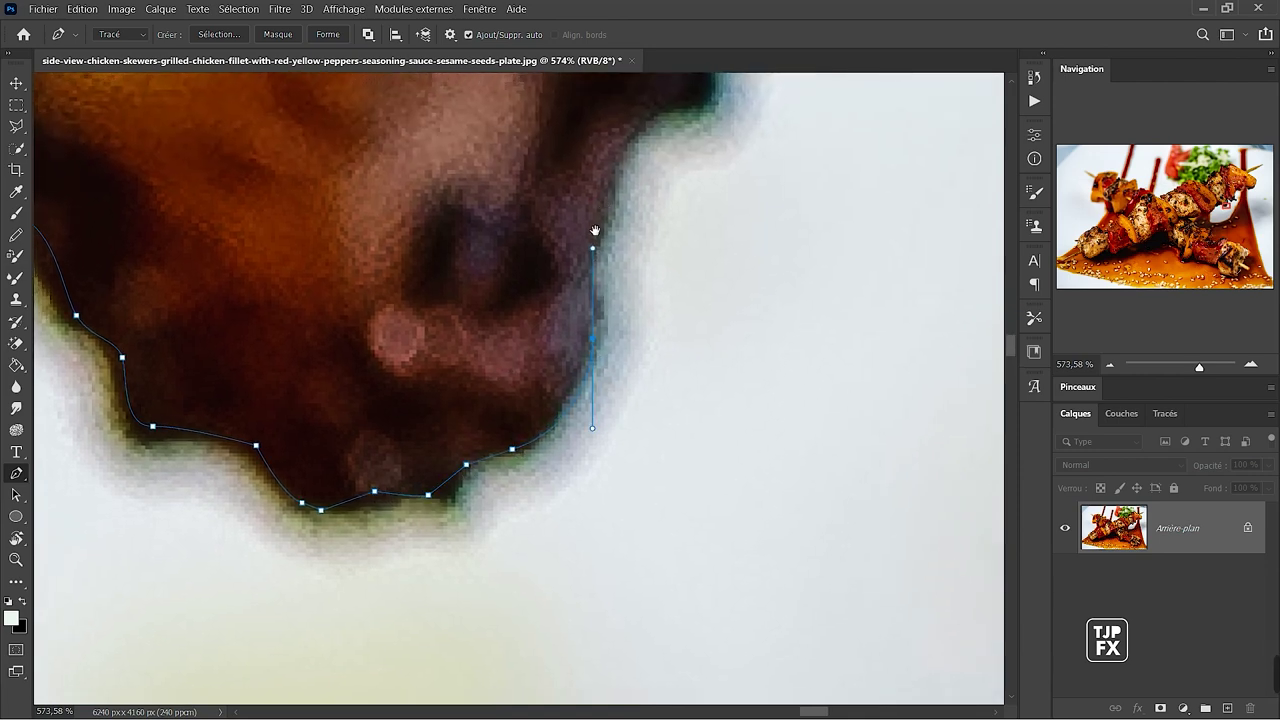
# Continue up the chicken's white edge and round the path over its tip.
pyautogui.moveTo(610, 212); pyautogui.dragTo(490, 477)
pyautogui.click(531, 399)
pyautogui.click(572, 375)
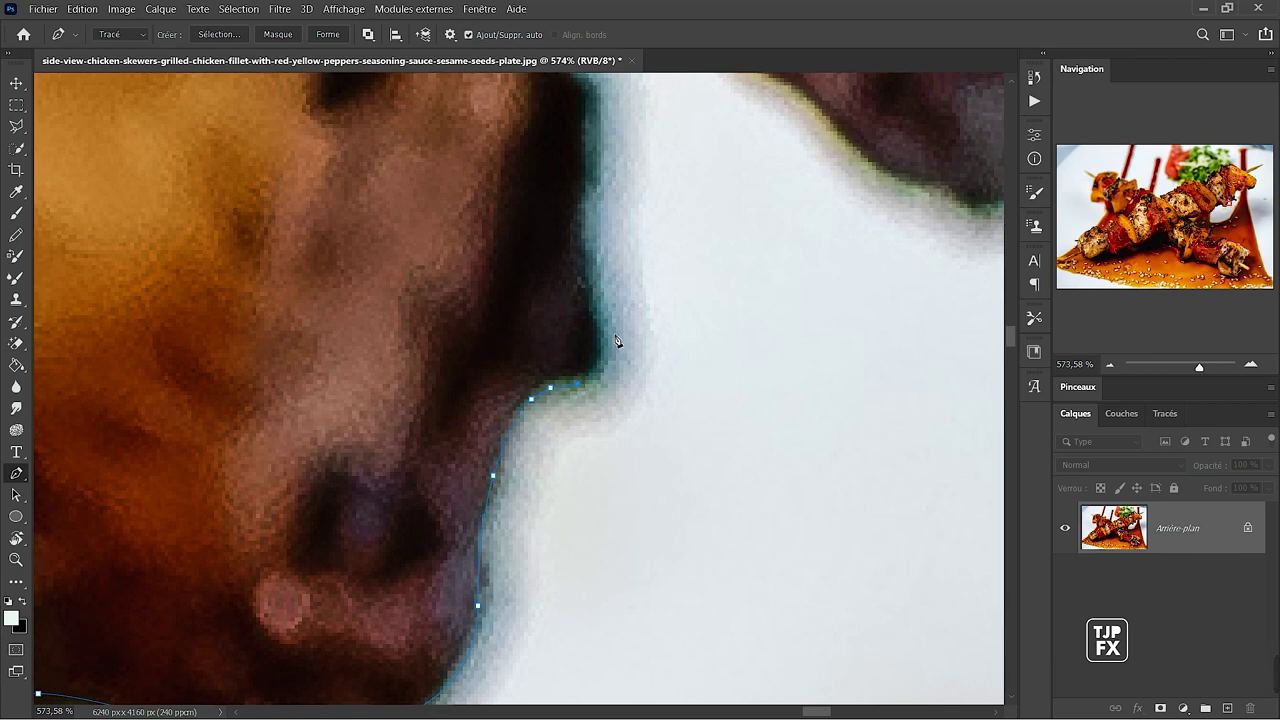
pyautogui.click(588, 358)
pyautogui.moveTo(590, 235); pyautogui.dragTo(606, 523)
pyautogui.click(592, 443)
pyautogui.click(561, 398)
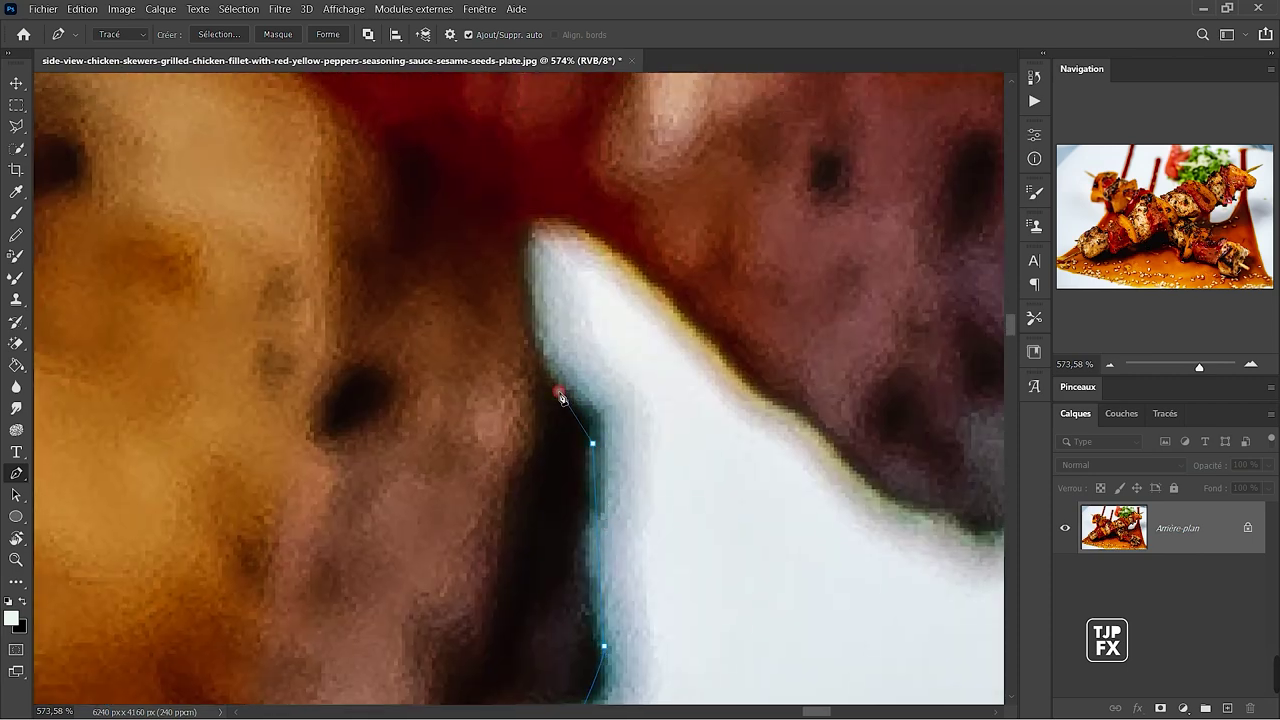
pyautogui.click(527, 301)
pyautogui.click(539, 213)
pyautogui.click(557, 213)
pyautogui.moveTo(612, 244); pyautogui.dragTo(630, 262)
# Extend the path along the next chicken piece's lower edge with curved anchors.
pyautogui.moveTo(820, 482); pyautogui.dragTo(524, 383)
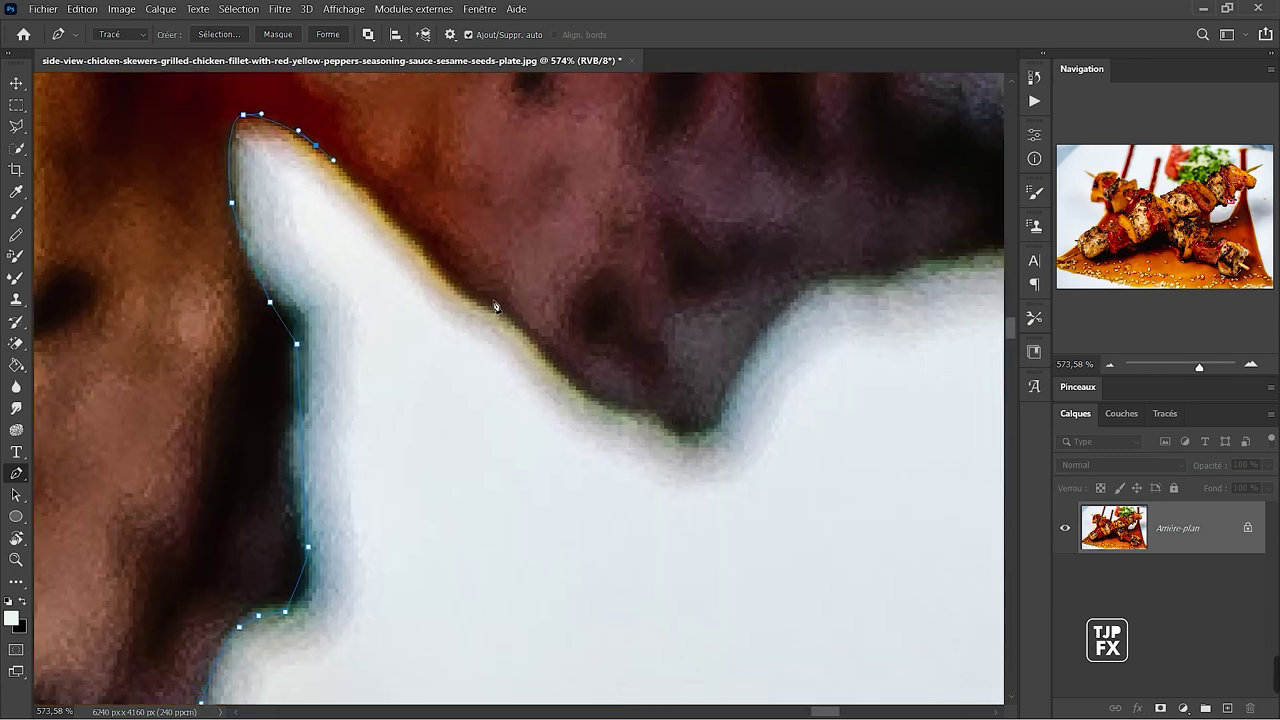
pyautogui.click(492, 298)
pyautogui.moveTo(621, 409); pyautogui.dragTo(677, 418)
pyautogui.click(694, 440)
pyautogui.click(721, 395)
pyautogui.moveTo(807, 311); pyautogui.dragTo(650, 453)
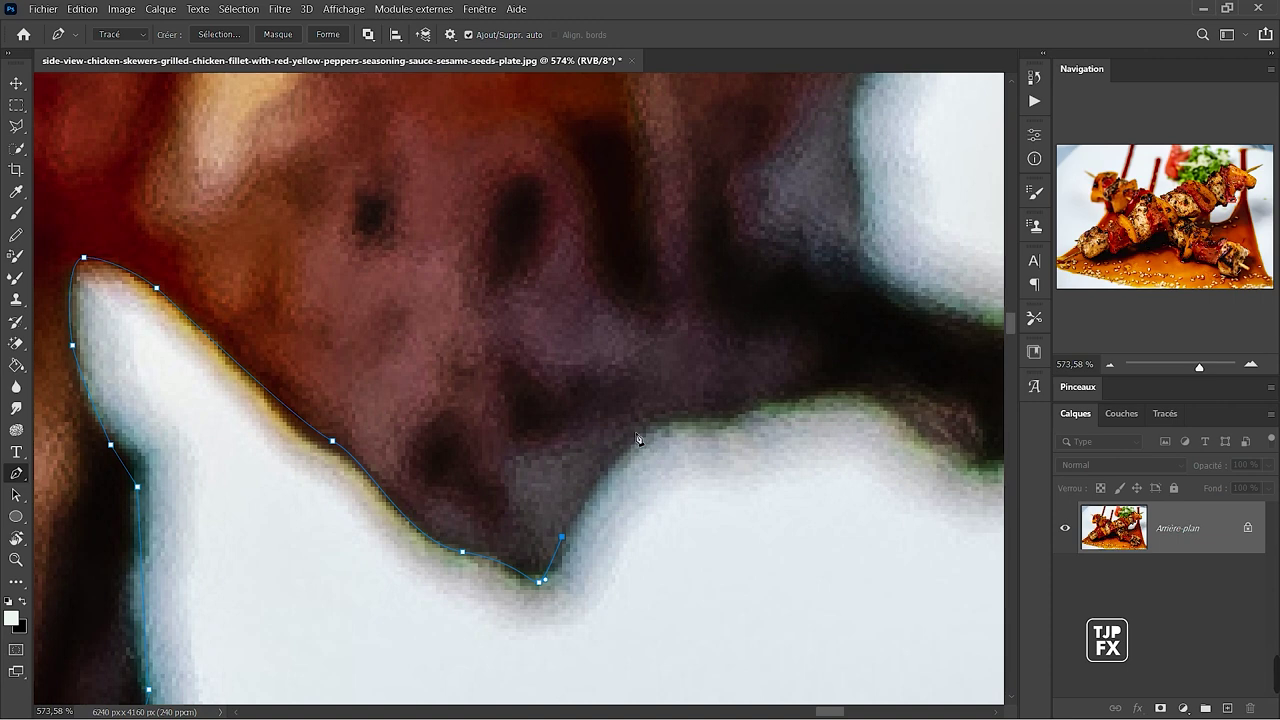
pyautogui.click(643, 419)
pyautogui.moveTo(710, 395)
pyautogui.mouseDown()
pyautogui.moveTo(561, 409)
pyautogui.moveTo(593, 416)
pyautogui.mouseUp()
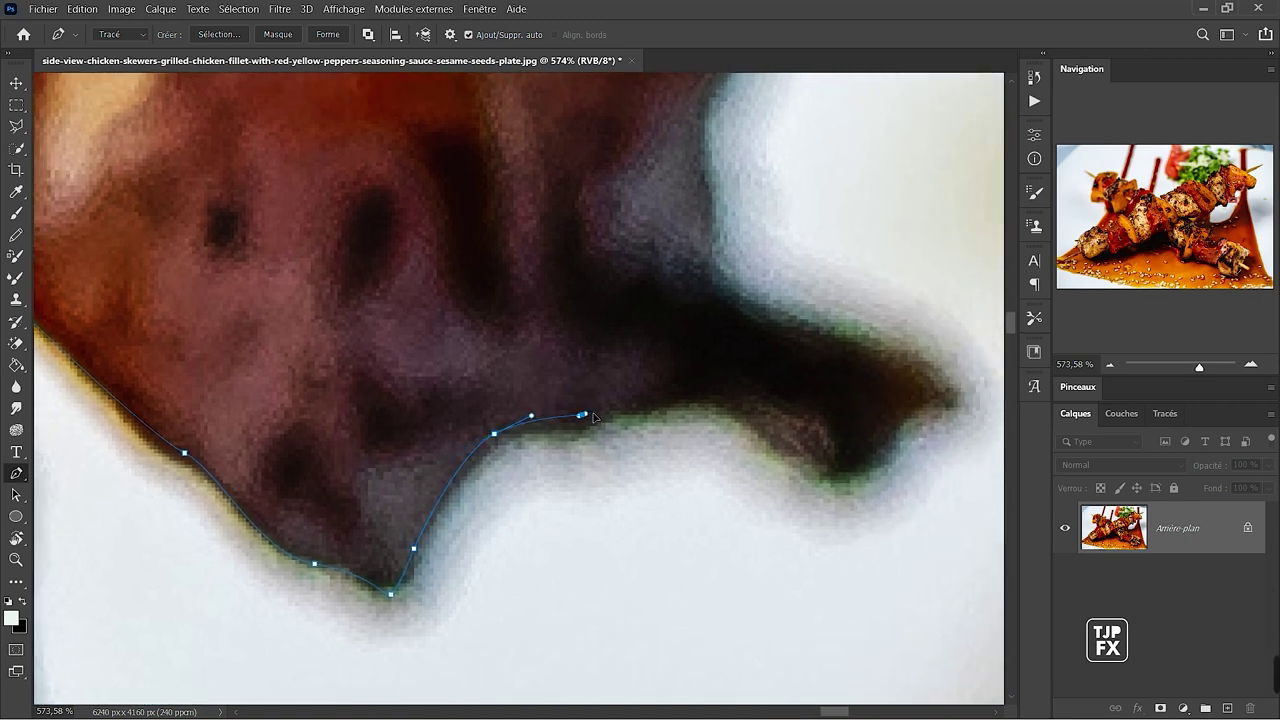
pyautogui.click(655, 399)
pyautogui.click(735, 410)
pyautogui.moveTo(789, 452); pyautogui.dragTo(800, 468)
pyautogui.moveTo(881, 451)
pyautogui.mouseDown()
pyautogui.moveTo(889, 437)
pyautogui.moveTo(618, 591)
pyautogui.moveTo(674, 552)
pyautogui.mouseUp()
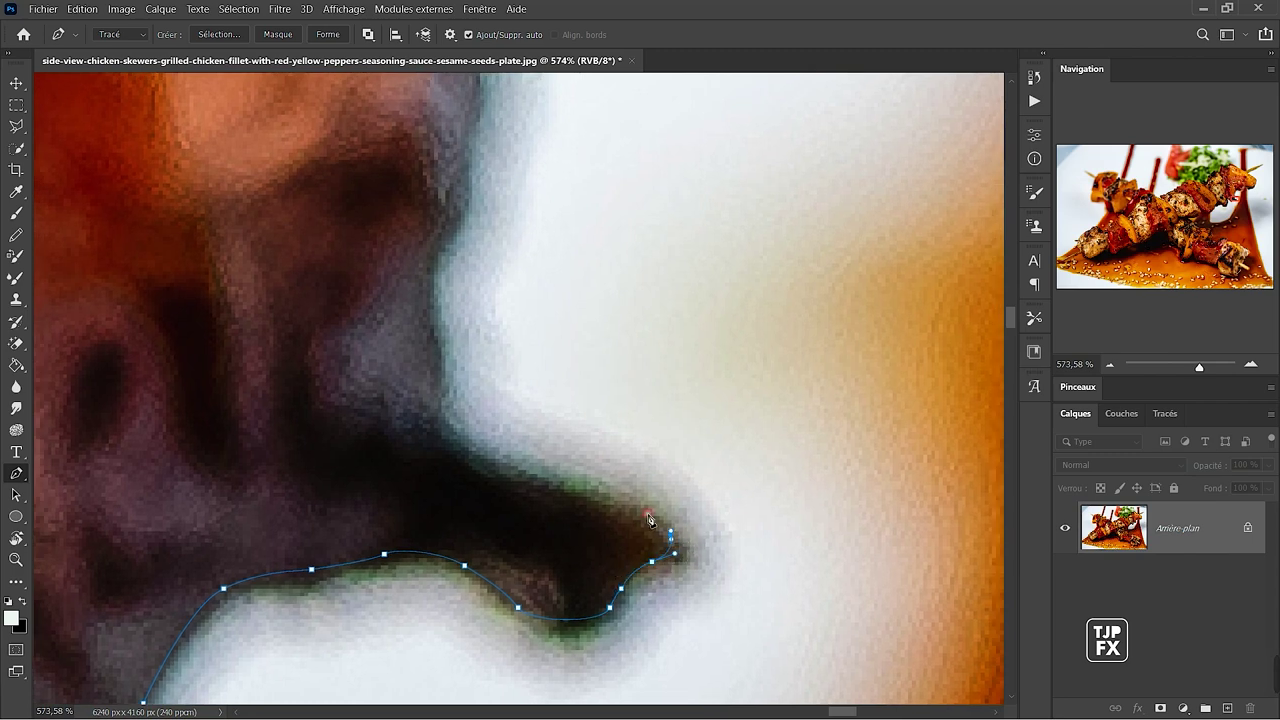
# Trace up the dark edge and along where the chicken meets the plate.
pyautogui.click(609, 493)
pyautogui.click(519, 477)
pyautogui.click(423, 409)
pyautogui.moveTo(400, 312); pyautogui.dragTo(529, 443)
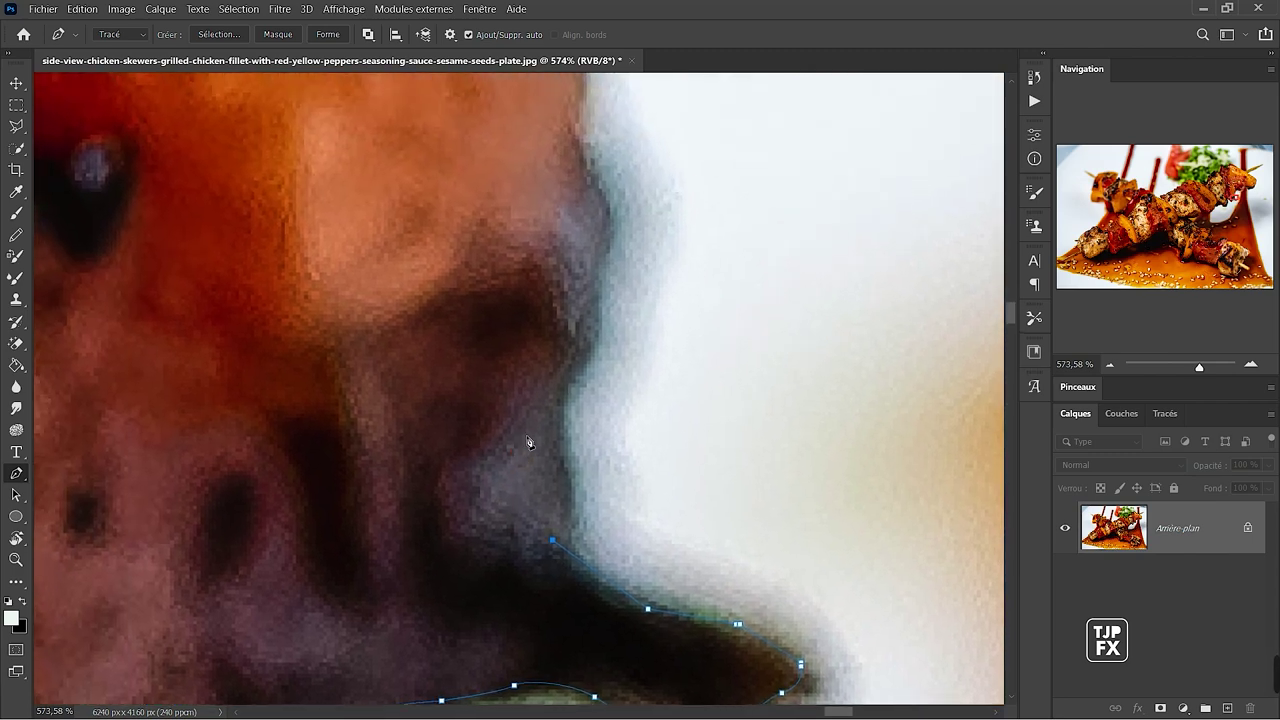
pyautogui.click(552, 471)
pyautogui.click(561, 352)
pyautogui.moveTo(611, 267); pyautogui.dragTo(706, 580)
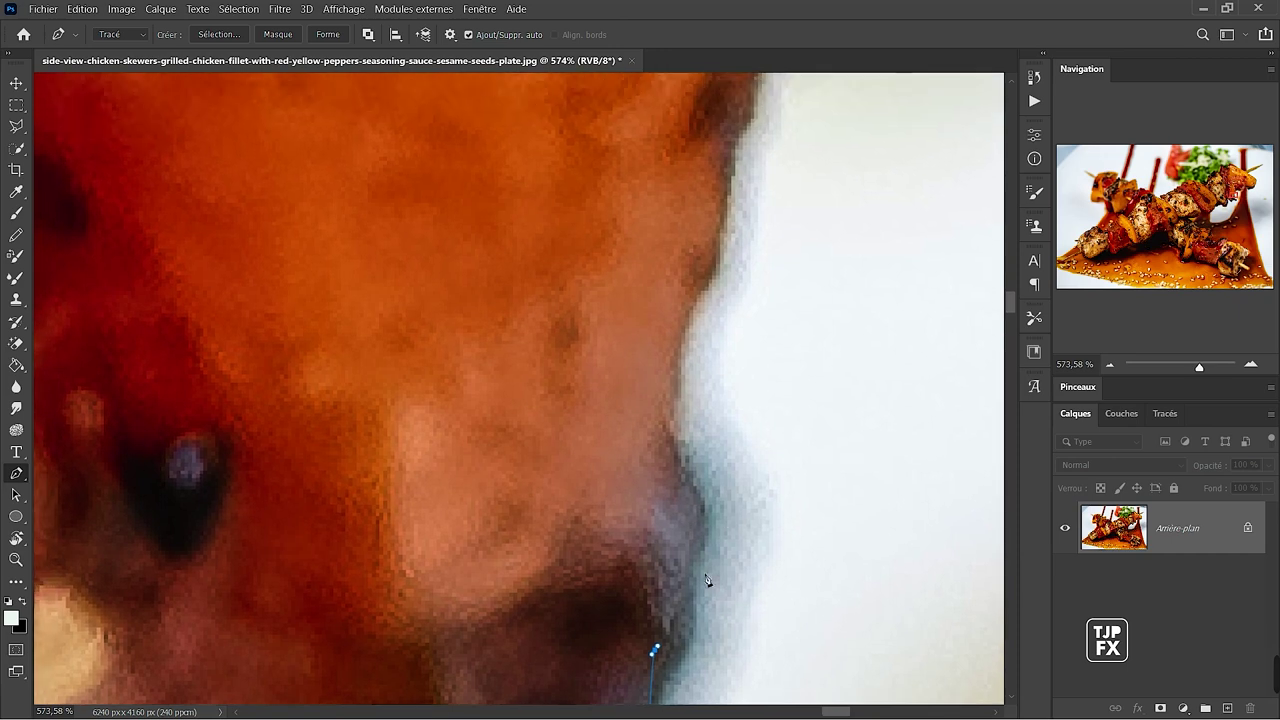
pyautogui.click(654, 405)
pyautogui.click(700, 285)
pyautogui.moveTo(700, 285); pyautogui.dragTo(611, 467)
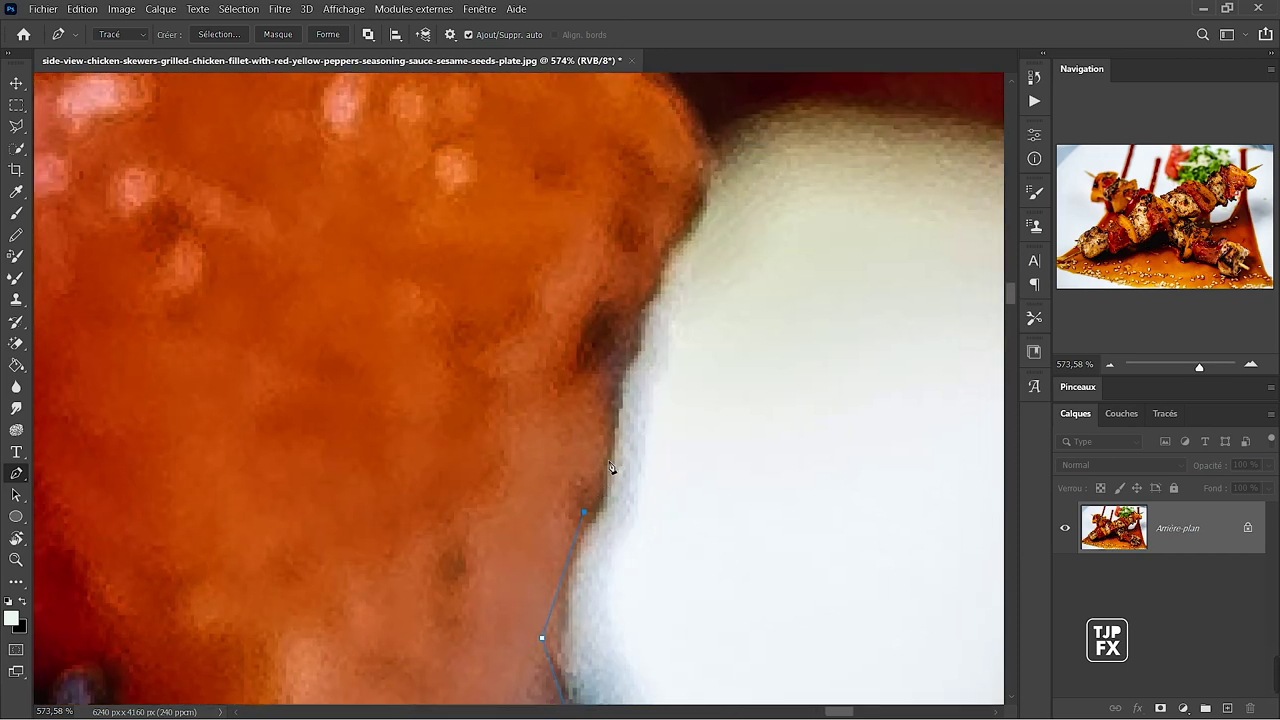
pyautogui.click(620, 335)
pyautogui.moveTo(620, 335); pyautogui.dragTo(648, 485)
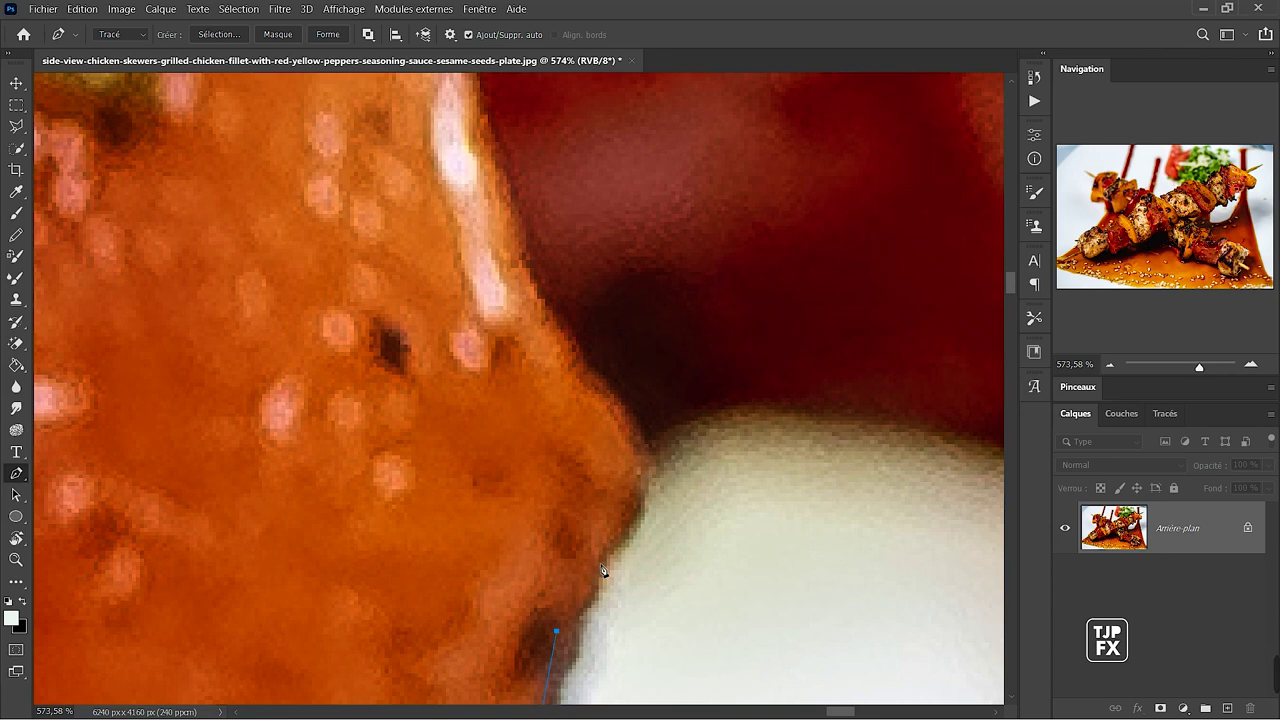
# Add curved anchors along the final pepper's dark underside.
pyautogui.moveTo(599, 563); pyautogui.dragTo(611, 548)
pyautogui.moveTo(636, 433)
pyautogui.mouseDown()
pyautogui.moveTo(457, 424)
pyautogui.moveTo(481, 377)
pyautogui.mouseUp()
pyautogui.moveTo(530, 280); pyautogui.dragTo(583, 323)
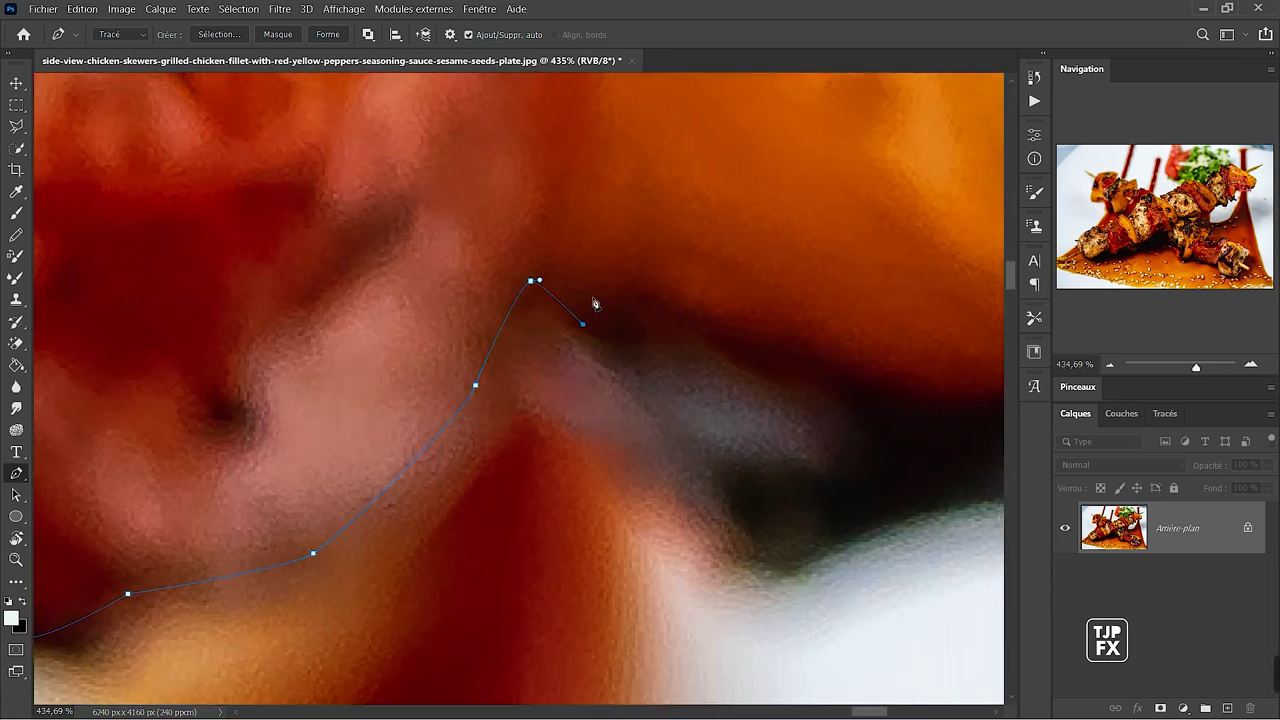
pyautogui.click(640, 338)
pyautogui.moveTo(698, 333)
pyautogui.mouseDown()
pyautogui.moveTo(818, 392)
pyautogui.moveTo(807, 446)
pyautogui.moveTo(518, 539)
pyautogui.mouseUp()
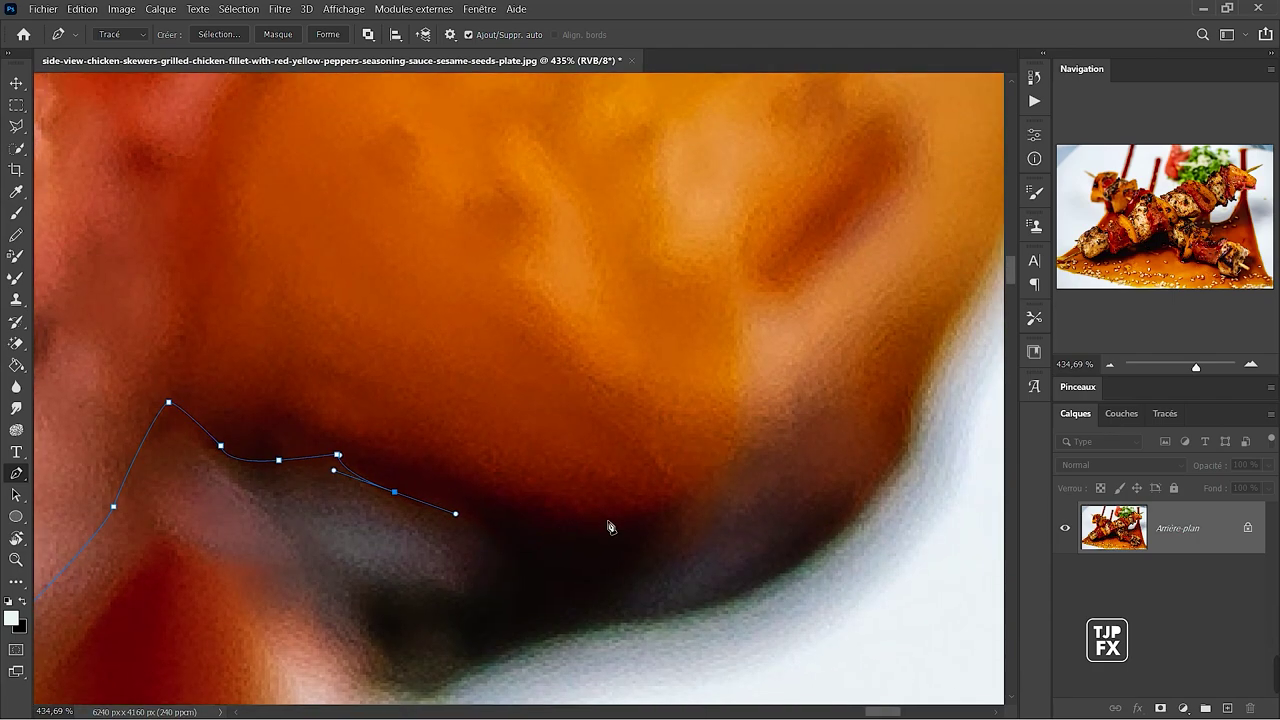
pyautogui.moveTo(673, 492); pyautogui.dragTo(835, 420)
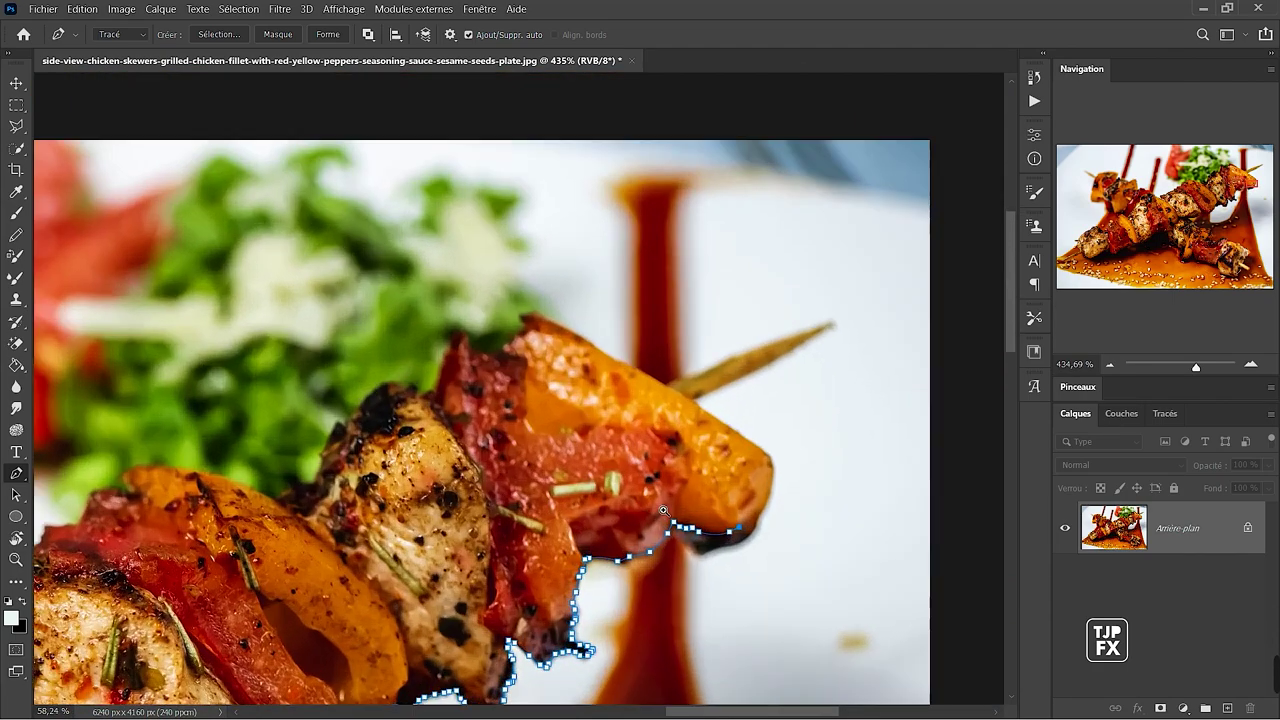
# Zoom in on the pepper's end and curve the path around its tip onto the upper edge.
pyautogui.moveTo(700, 445); pyautogui.dragTo(779, 445)
pyautogui.moveTo(806, 290); pyautogui.dragTo(803, 270)
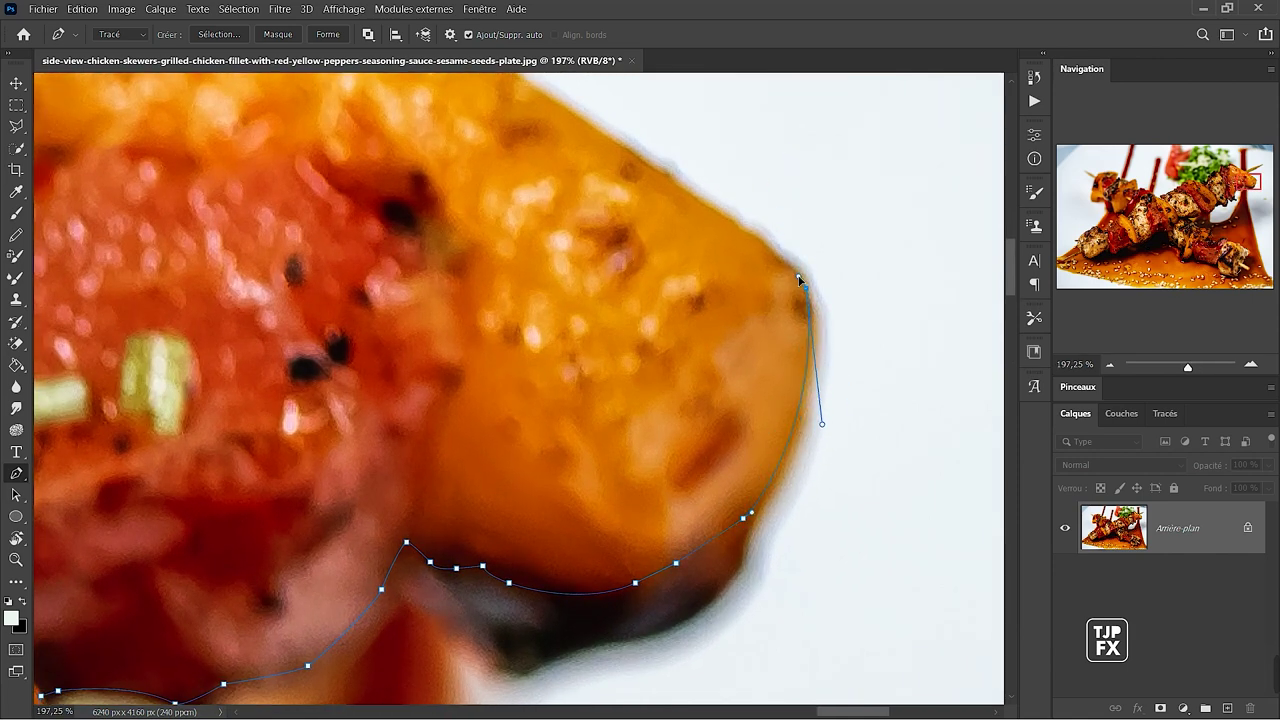
pyautogui.moveTo(717, 250); pyautogui.dragTo(781, 468)
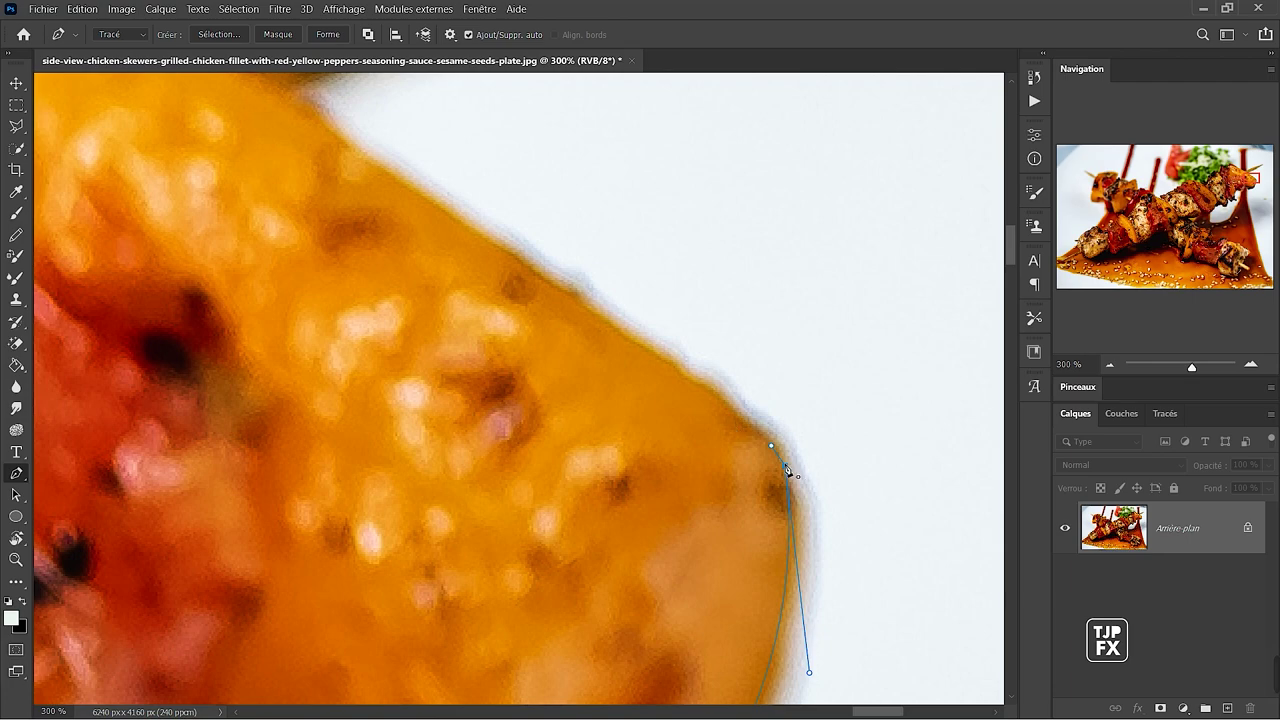
pyautogui.moveTo(551, 297)
pyautogui.mouseDown()
pyautogui.moveTo(609, 243)
pyautogui.moveTo(546, 223)
pyautogui.mouseUp()
pyautogui.moveTo(560, 281)
pyautogui.mouseDown()
pyautogui.moveTo(642, 330)
pyautogui.moveTo(597, 334)
pyautogui.moveTo(740, 434)
pyautogui.mouseUp()
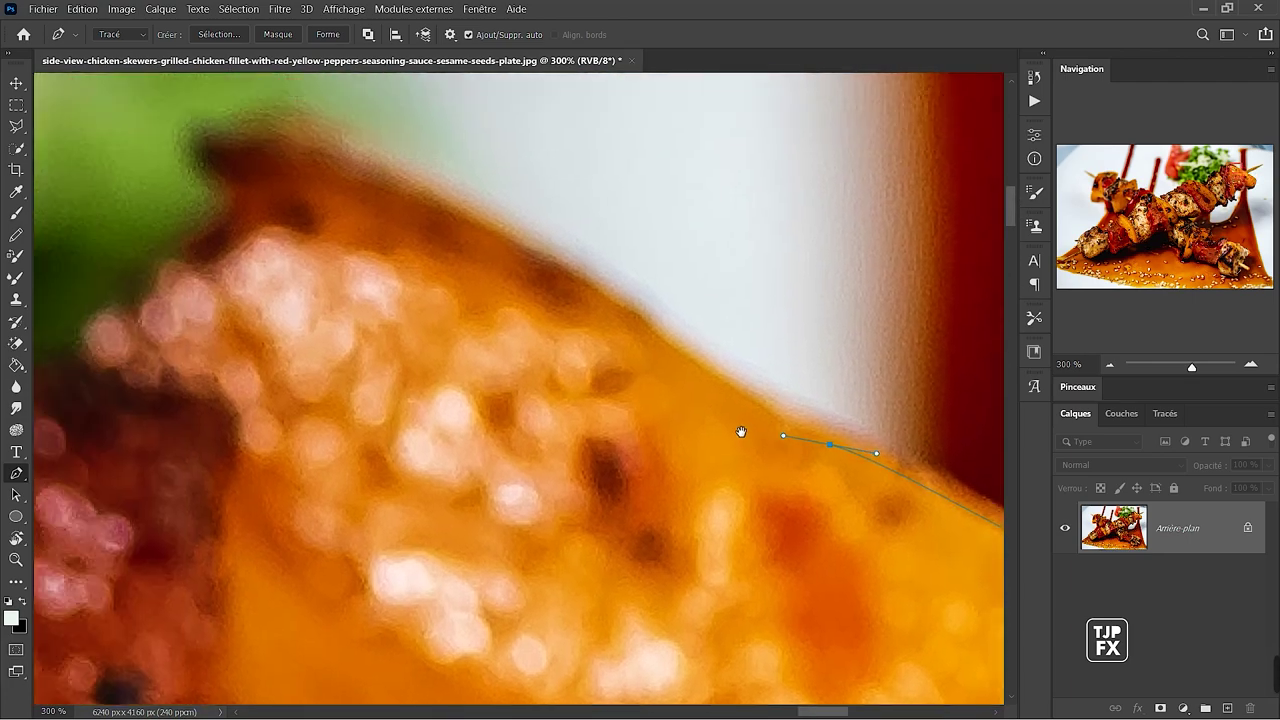
pyautogui.moveTo(752, 378); pyautogui.dragTo(688, 341)
pyautogui.click(624, 303)
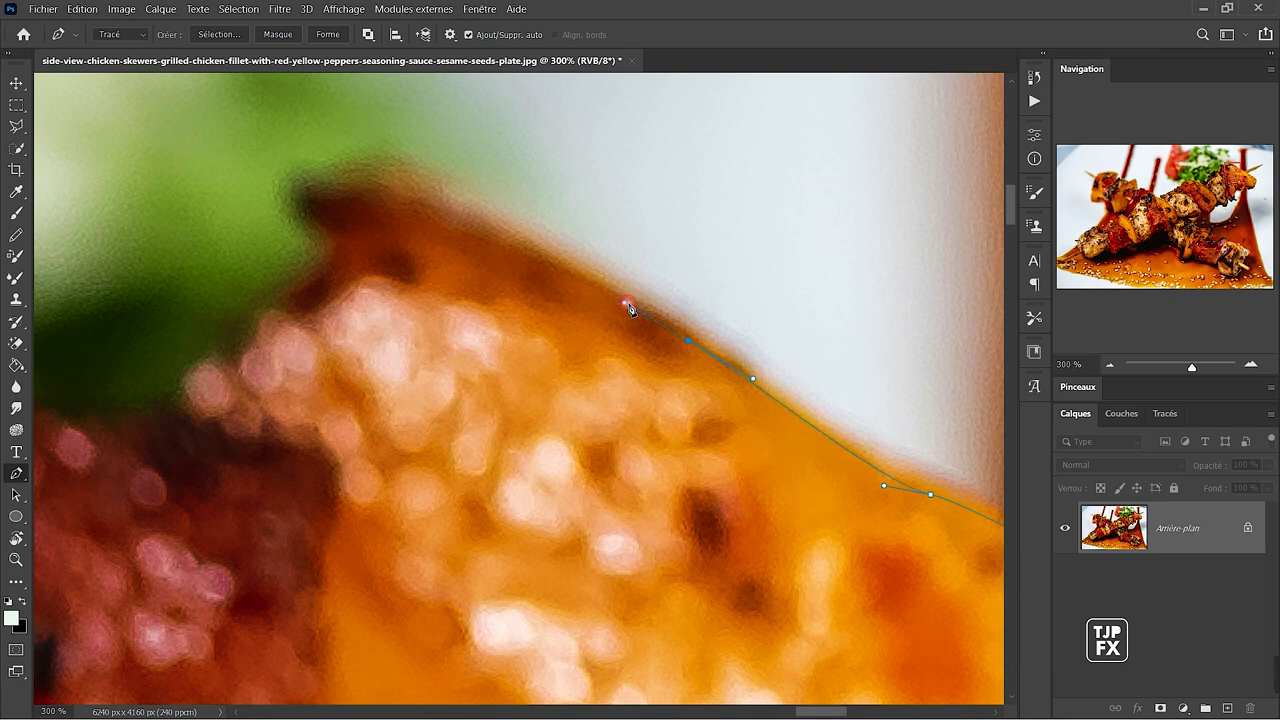
# Arch the path over the pepper's peak and down its side beside the leaves.
pyautogui.moveTo(496, 337); pyautogui.dragTo(694, 346)
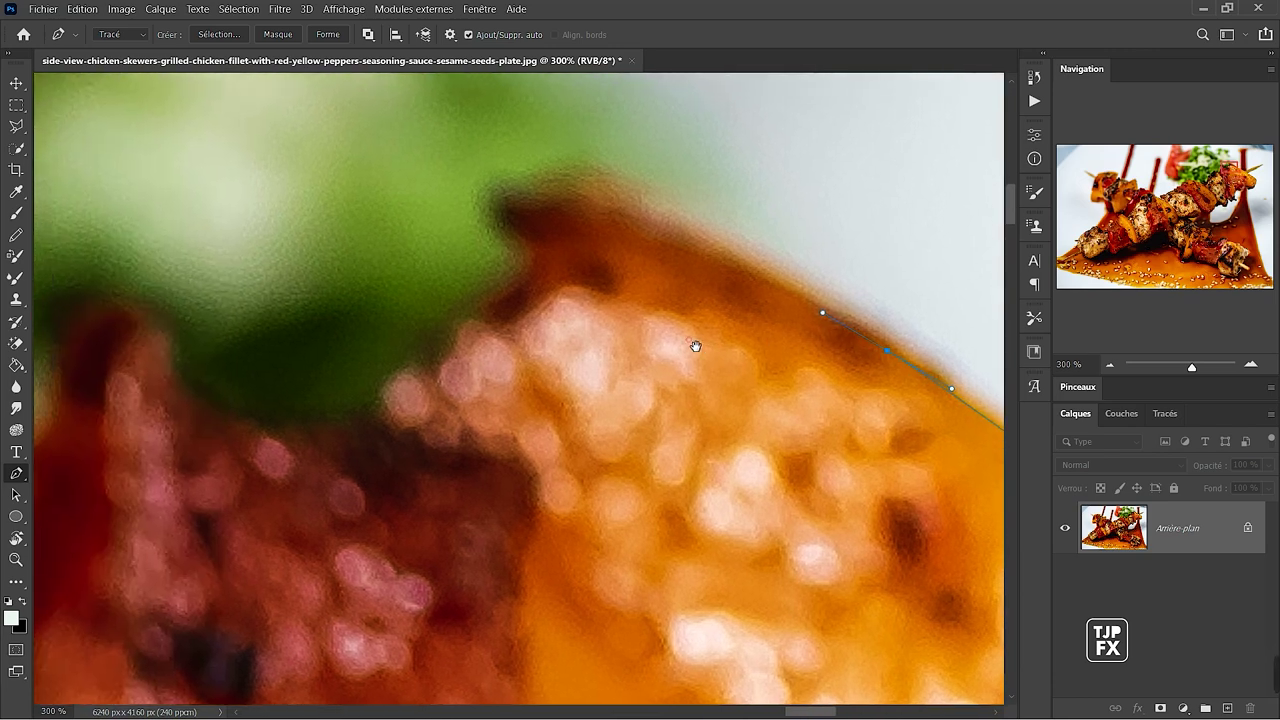
pyautogui.moveTo(560, 162); pyautogui.dragTo(662, 221)
pyautogui.moveTo(563, 210); pyautogui.dragTo(541, 212)
pyautogui.click(523, 220)
pyautogui.moveTo(553, 260); pyautogui.dragTo(554, 277)
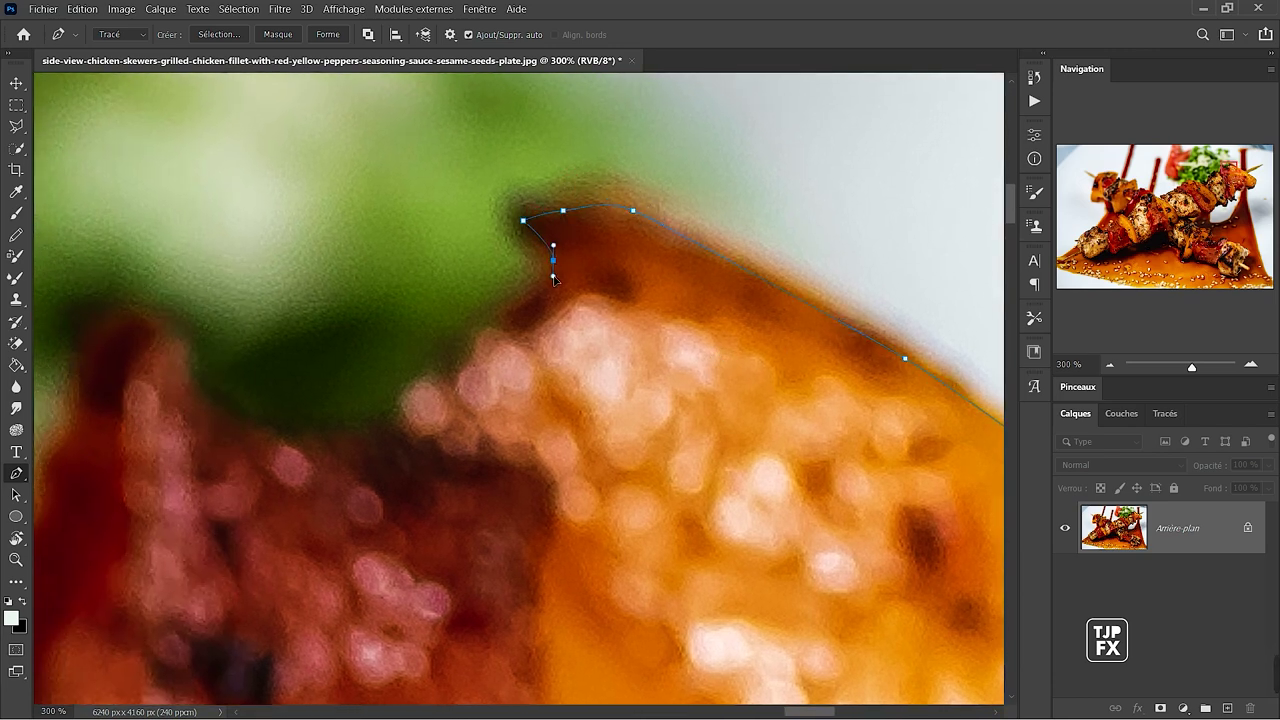
pyautogui.click(481, 345)
pyautogui.moveTo(466, 409); pyautogui.dragTo(845, 248)
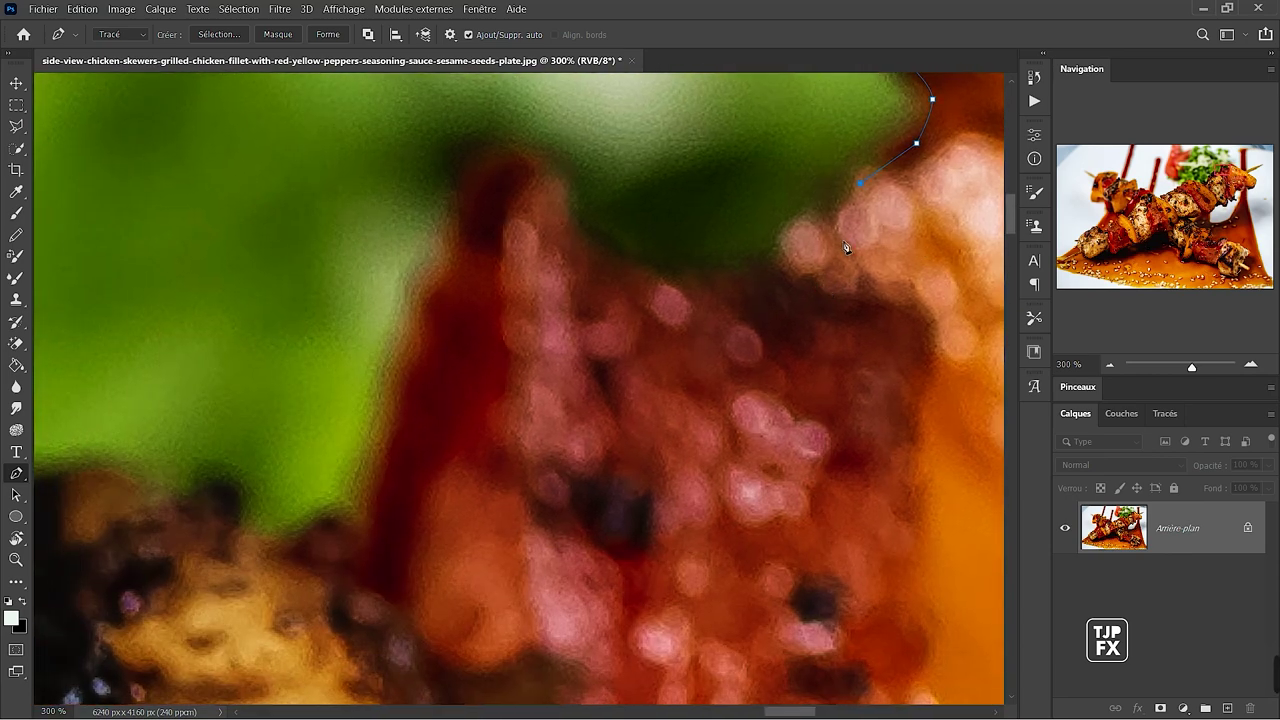
# Undo a misplaced anchor, re-place it, and curve the path around the dark notch to the red pepper.
pyautogui.click(751, 316)
pyautogui.hotkey('ctrl', 'z')
pyautogui.hotkey('ctrl', 'z')
pyautogui.click(733, 292)
pyautogui.moveTo(581, 252); pyautogui.dragTo(578, 245)
pyautogui.click(560, 173)
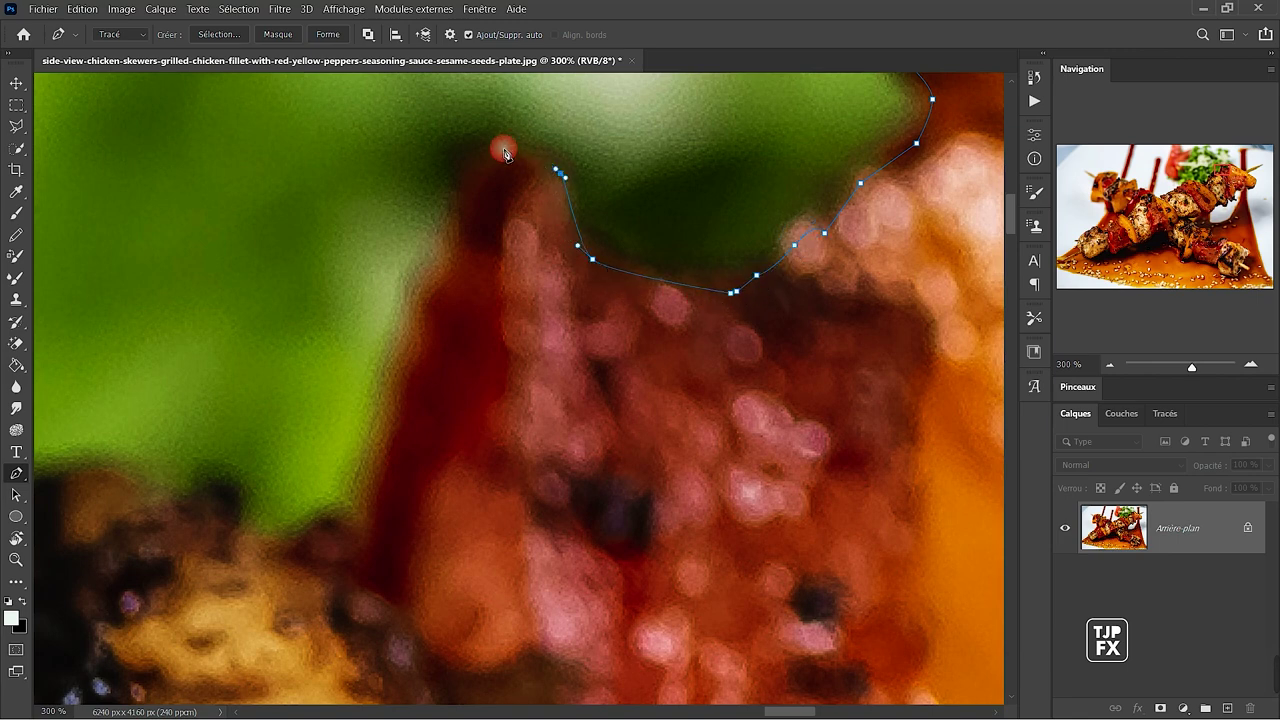
pyautogui.moveTo(486, 155); pyautogui.dragTo(466, 208)
pyautogui.click(470, 228)
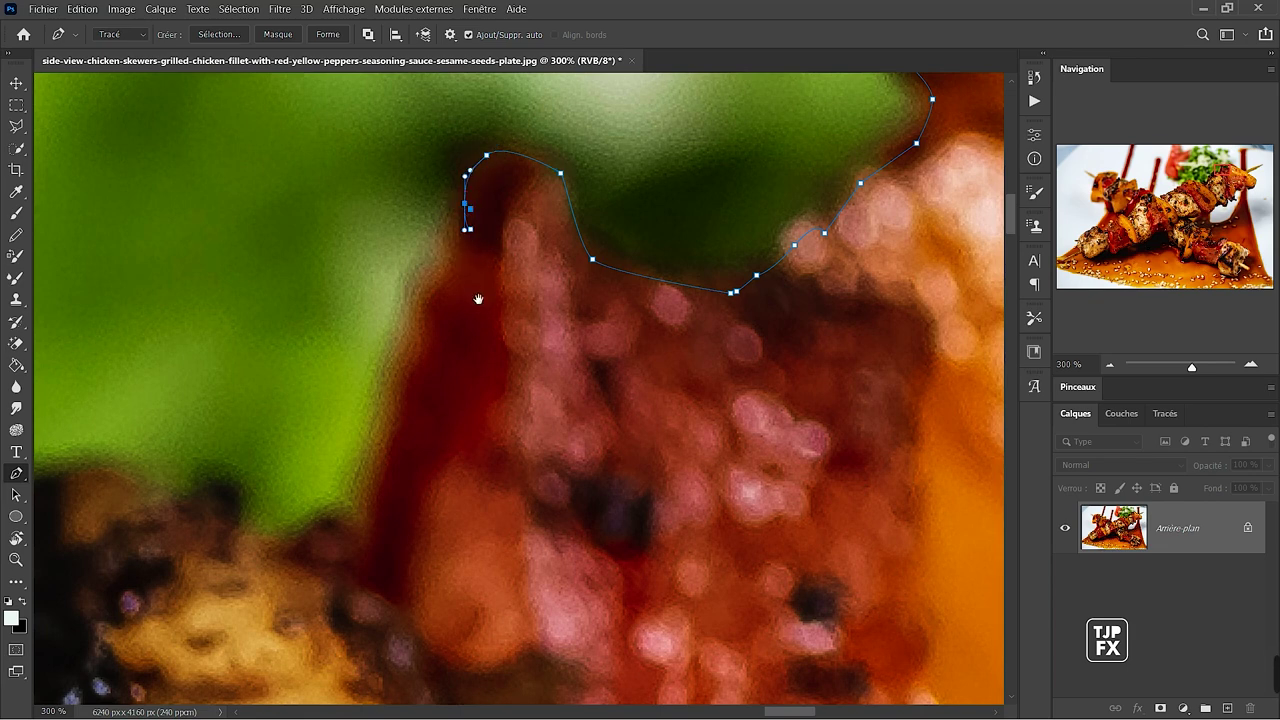
pyautogui.moveTo(478, 299); pyautogui.dragTo(617, 189)
pyautogui.click(575, 173)
# Run the path down the red pepper's edge and leftward with smoothed curves.
pyautogui.moveTo(555, 247); pyautogui.dragTo(550, 268)
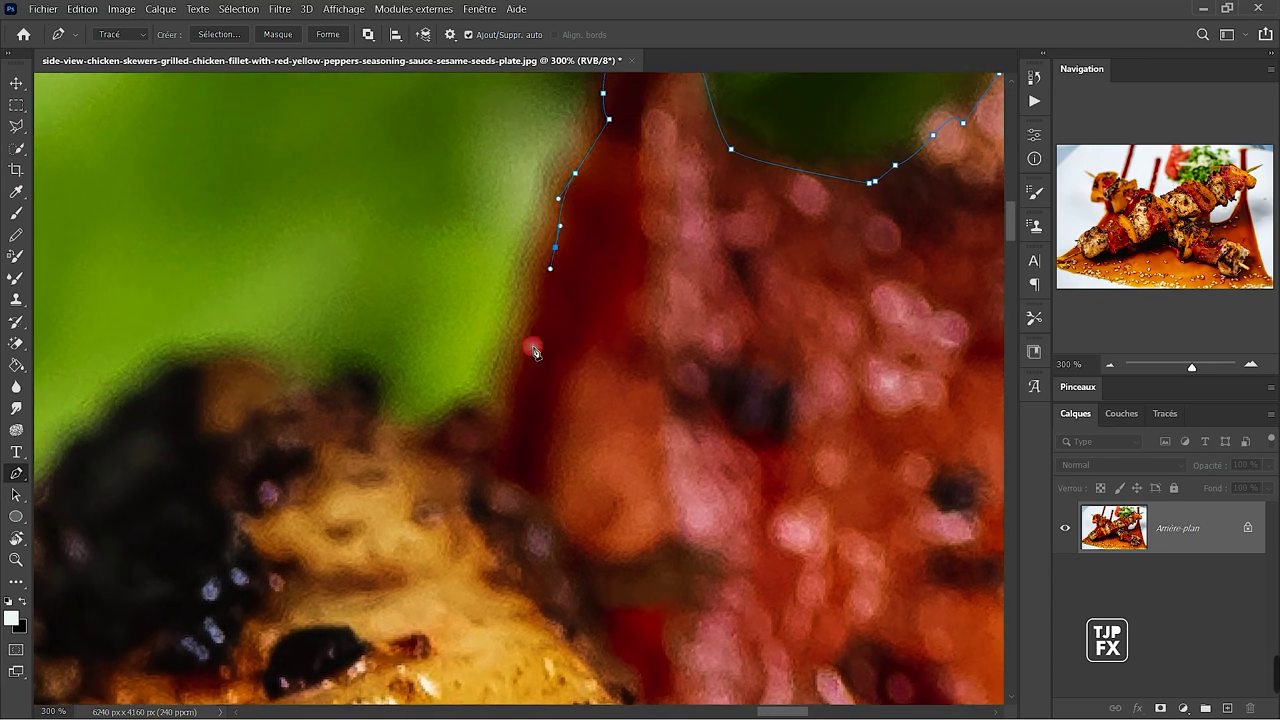
pyautogui.click(515, 405)
pyautogui.click(498, 439)
pyautogui.moveTo(452, 416)
pyautogui.mouseDown()
pyautogui.moveTo(444, 429)
pyautogui.moveTo(644, 314)
pyautogui.mouseUp()
pyautogui.click(639, 311)
pyautogui.click(620, 312)
pyautogui.click(592, 297)
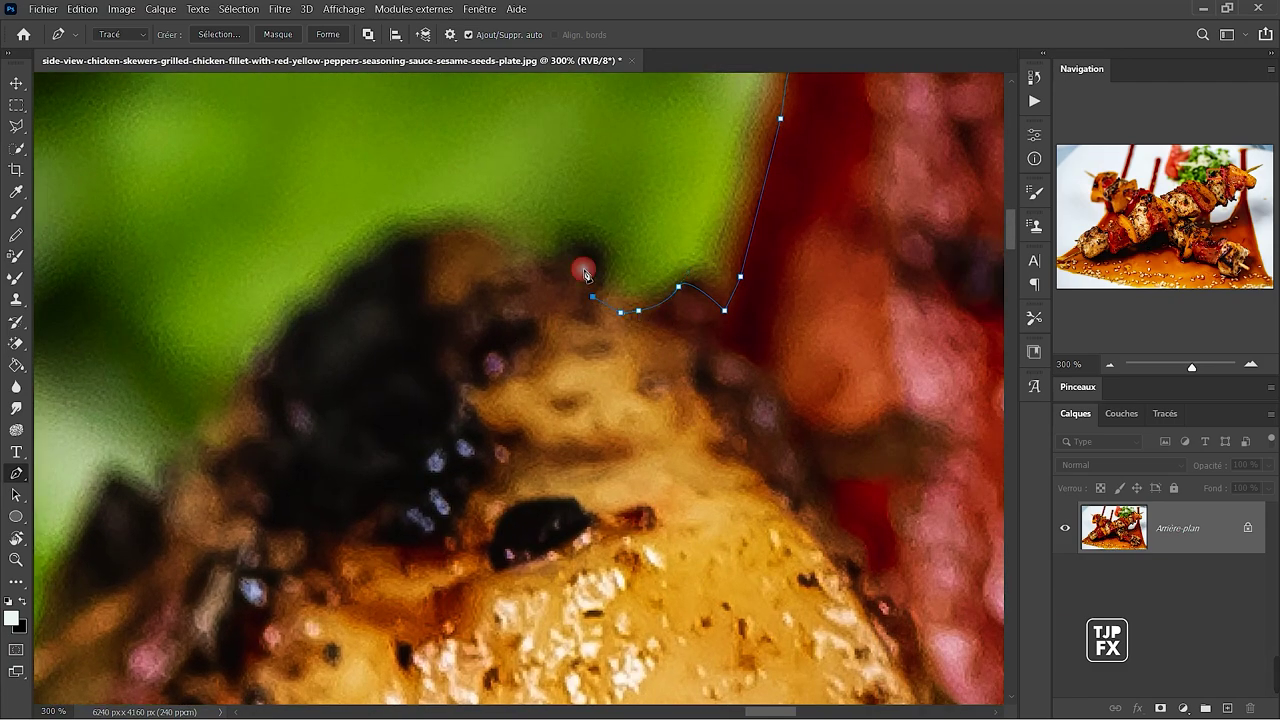
pyautogui.moveTo(585, 262); pyautogui.dragTo(493, 262)
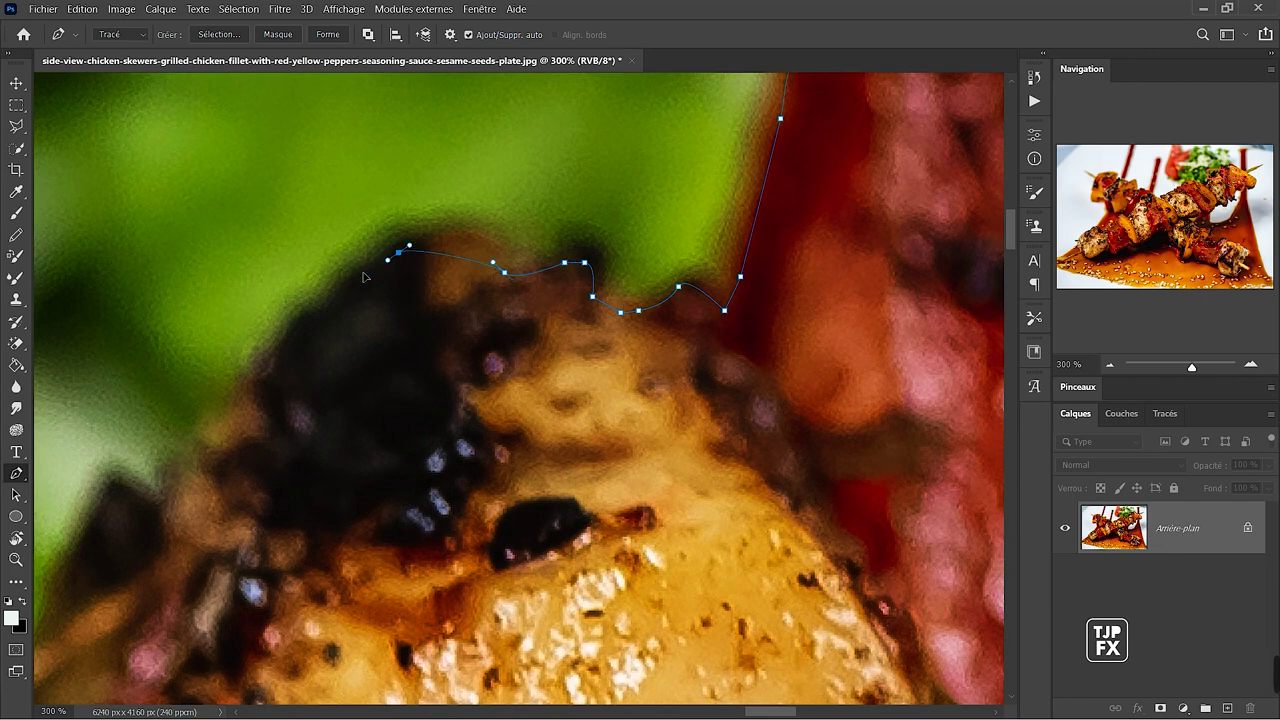
pyautogui.moveTo(388, 260); pyautogui.dragTo(325, 306)
# Trace the chicken's top edge with straight and curved anchors.
pyautogui.click(270, 388)
pyautogui.click(257, 428)
pyautogui.moveTo(261, 472); pyautogui.dragTo(531, 272)
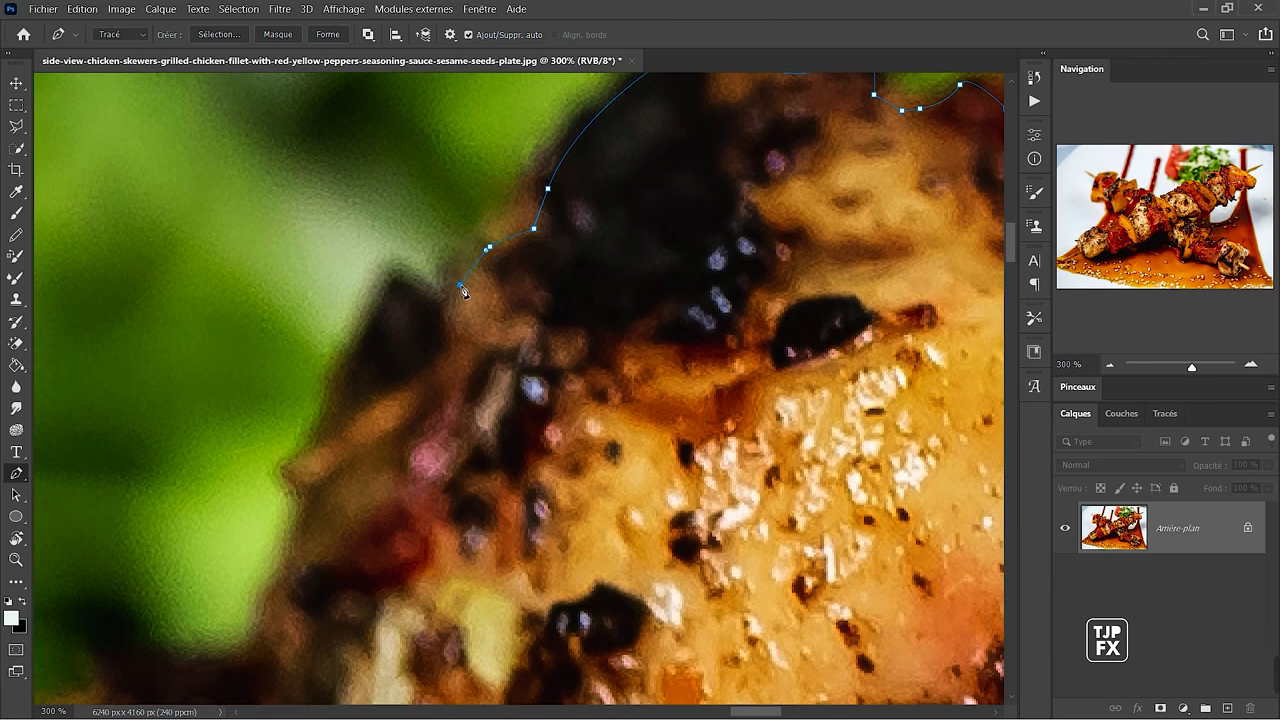
pyautogui.click(426, 320)
pyautogui.click(404, 293)
pyautogui.moveTo(361, 338); pyautogui.dragTo(354, 354)
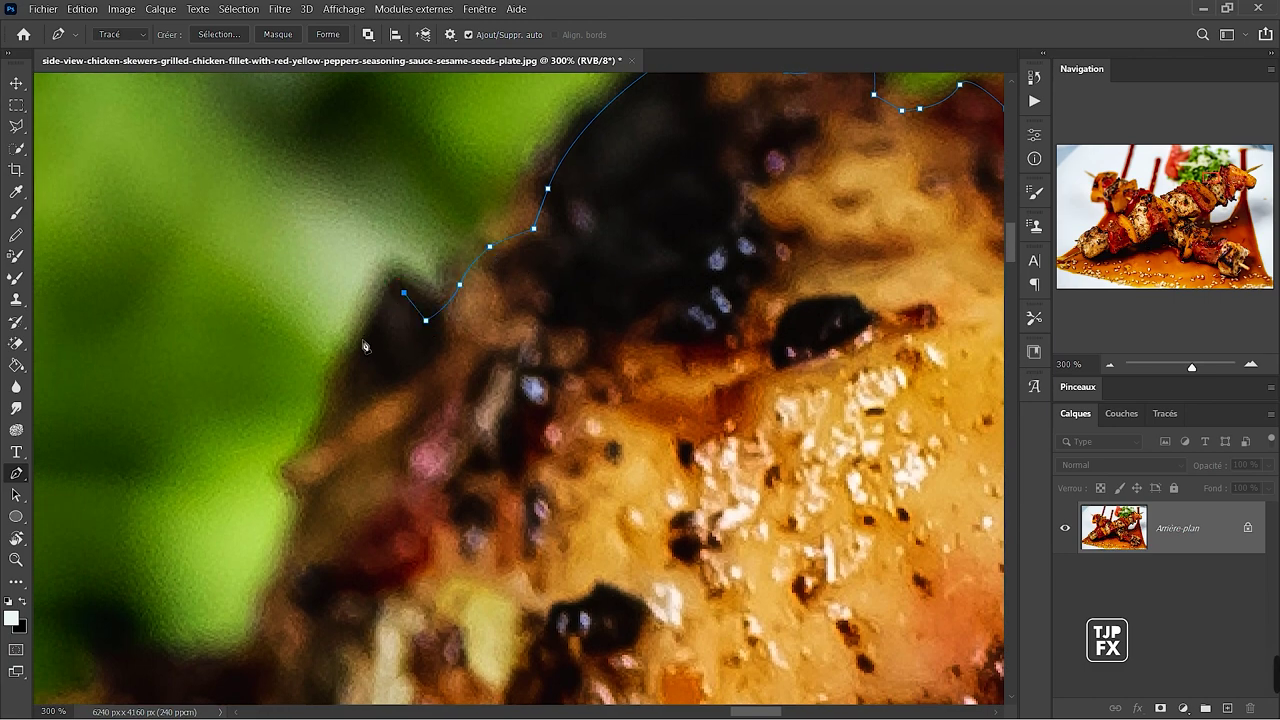
pyautogui.click(310, 455)
pyautogui.moveTo(310, 455); pyautogui.dragTo(520, 193)
pyautogui.click(504, 287)
pyautogui.click(464, 368)
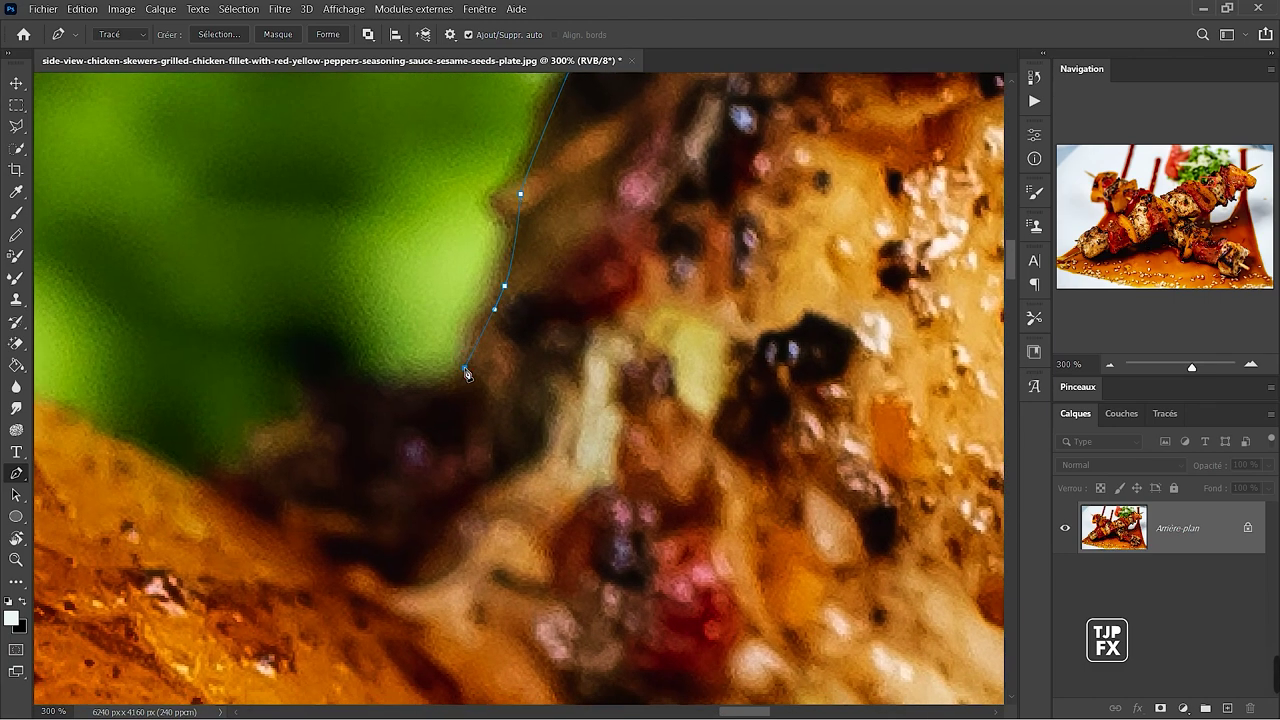
pyautogui.moveTo(467, 374); pyautogui.dragTo(598, 265)
pyautogui.moveTo(545, 297)
pyautogui.mouseDown()
pyautogui.moveTo(498, 305)
pyautogui.moveTo(700, 303)
pyautogui.mouseUp()
# Follow the yellow pepper's top edge over to the orange pepper.
pyautogui.click(676, 246)
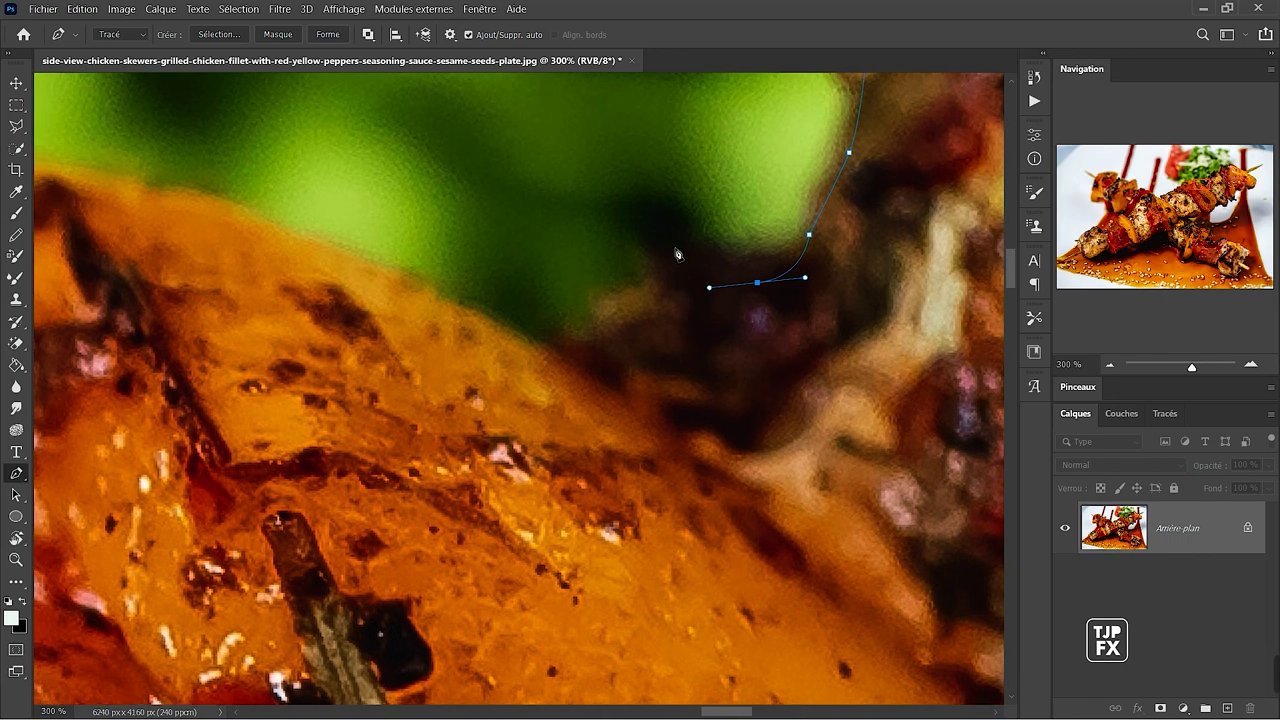
pyautogui.click(649, 292)
pyautogui.click(561, 356)
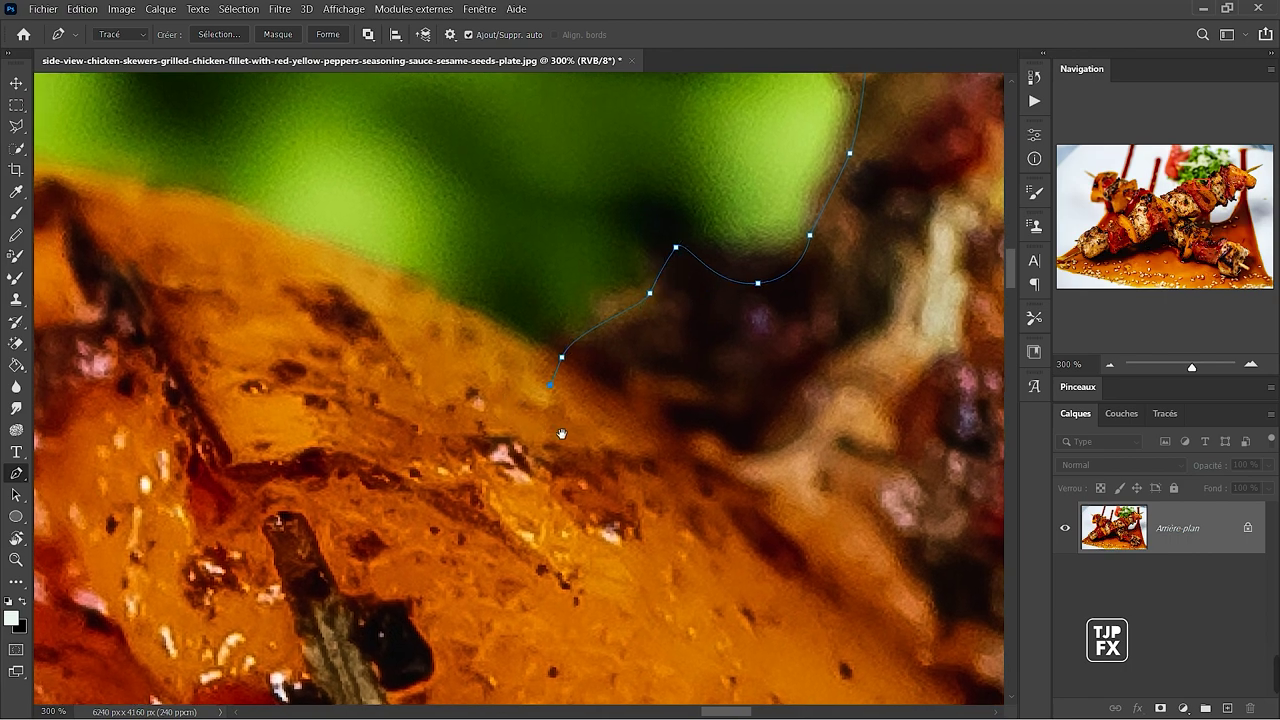
pyautogui.moveTo(558, 356)
pyautogui.mouseDown()
pyautogui.moveTo(634, 374)
pyautogui.moveTo(626, 403)
pyautogui.moveTo(843, 417)
pyautogui.mouseUp()
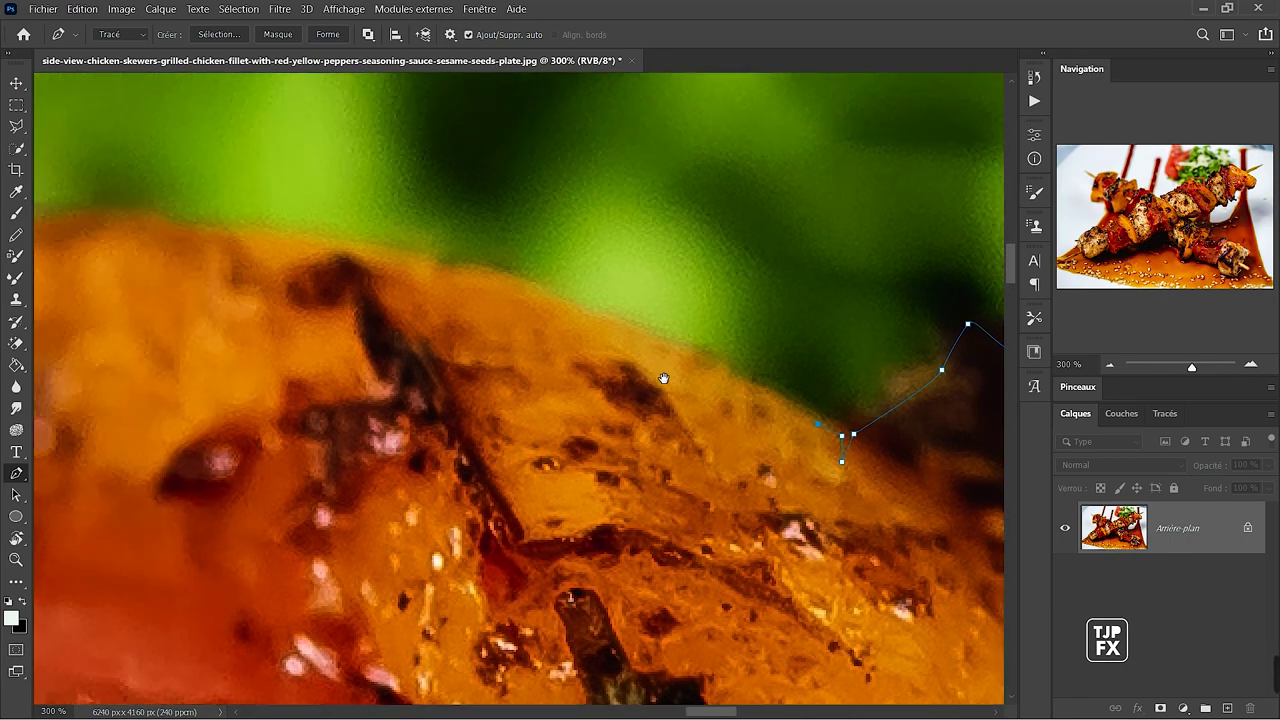
pyautogui.click(487, 290)
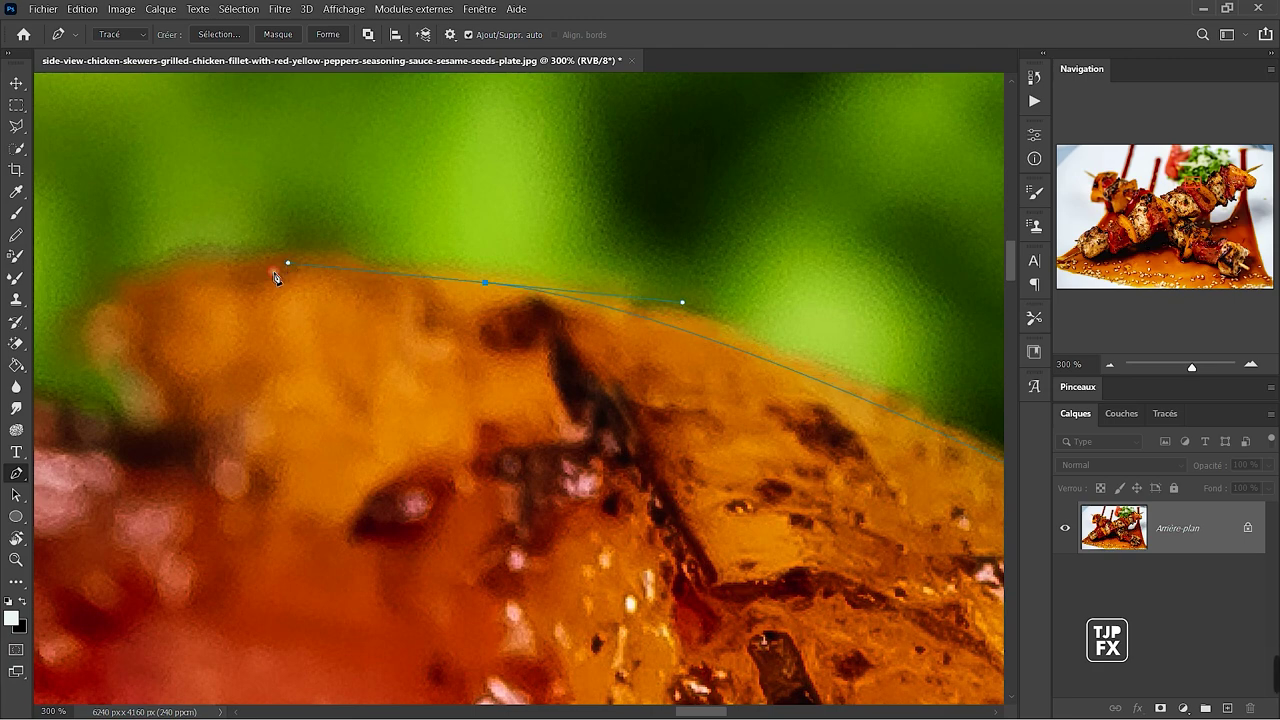
pyautogui.moveTo(277, 271); pyautogui.dragTo(687, 178)
# Add anchors along the pepper's dipping top and the red pepper's top edge.
pyautogui.moveTo(707, 265); pyautogui.dragTo(707, 272)
pyautogui.click(780, 351)
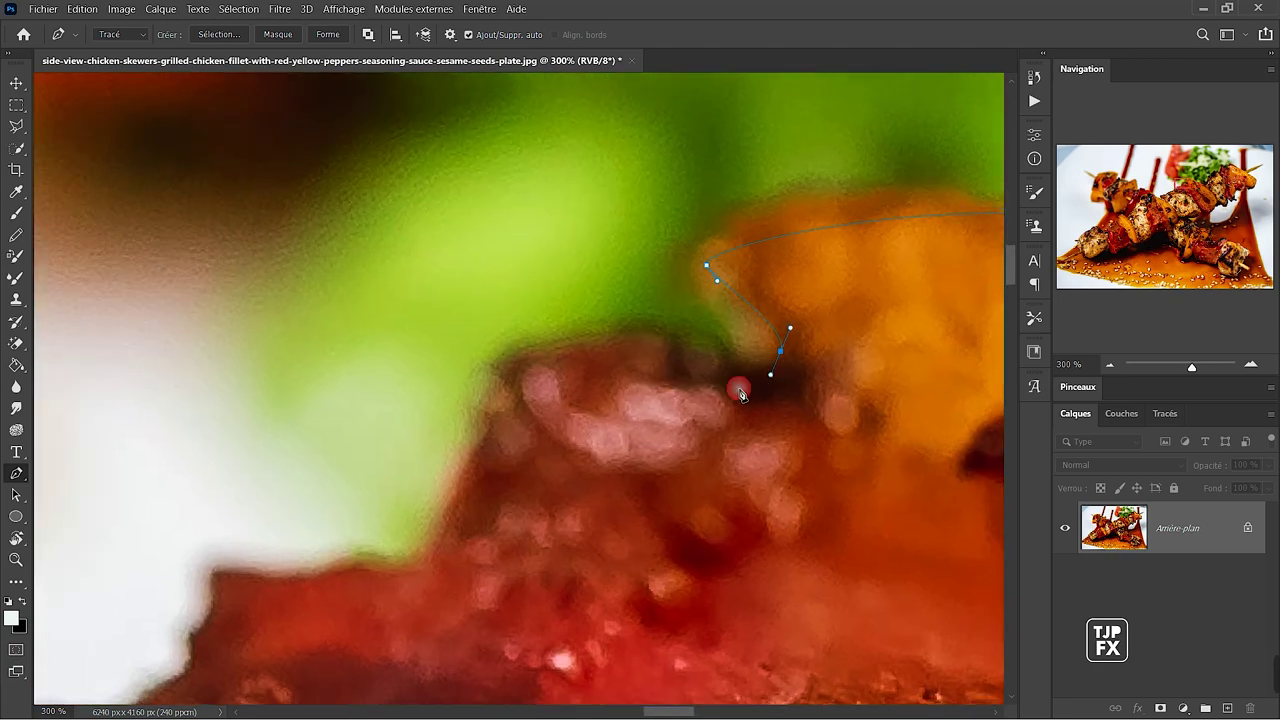
pyautogui.click(731, 379)
pyautogui.moveTo(579, 357)
pyautogui.mouseDown()
pyautogui.moveTo(507, 380)
pyautogui.moveTo(776, 156)
pyautogui.mouseUp()
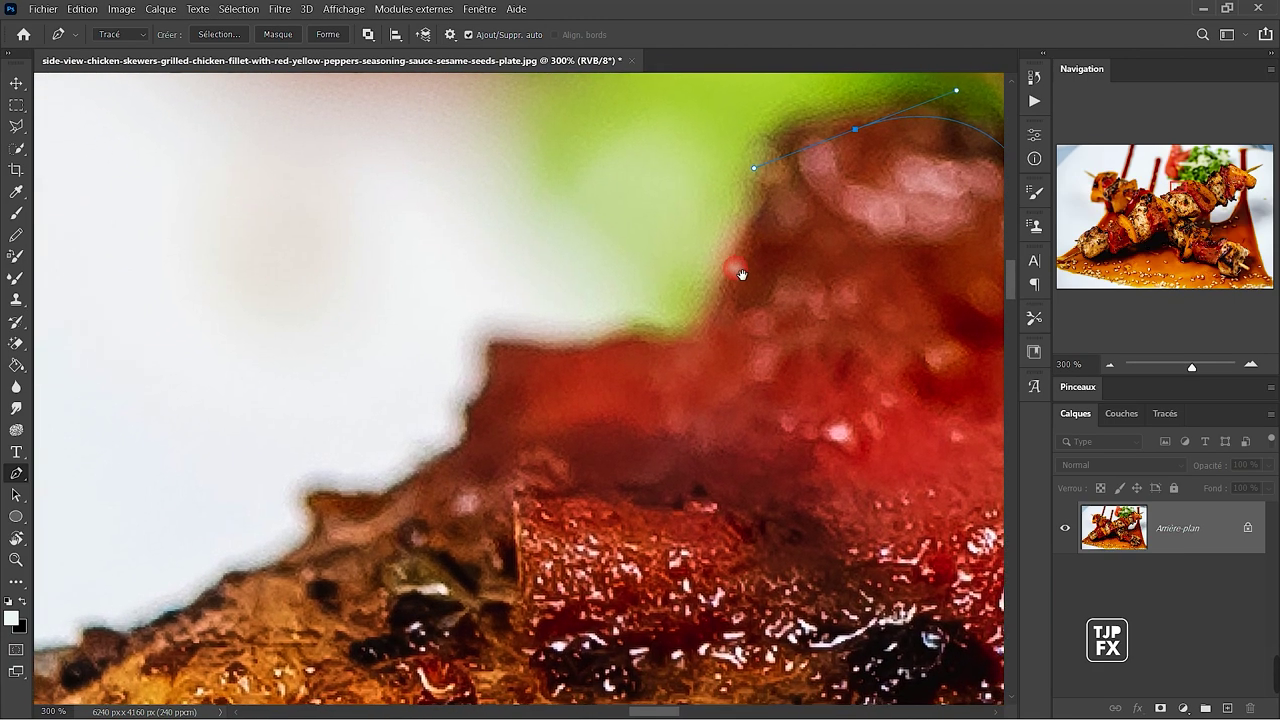
pyautogui.moveTo(738, 289); pyautogui.dragTo(729, 314)
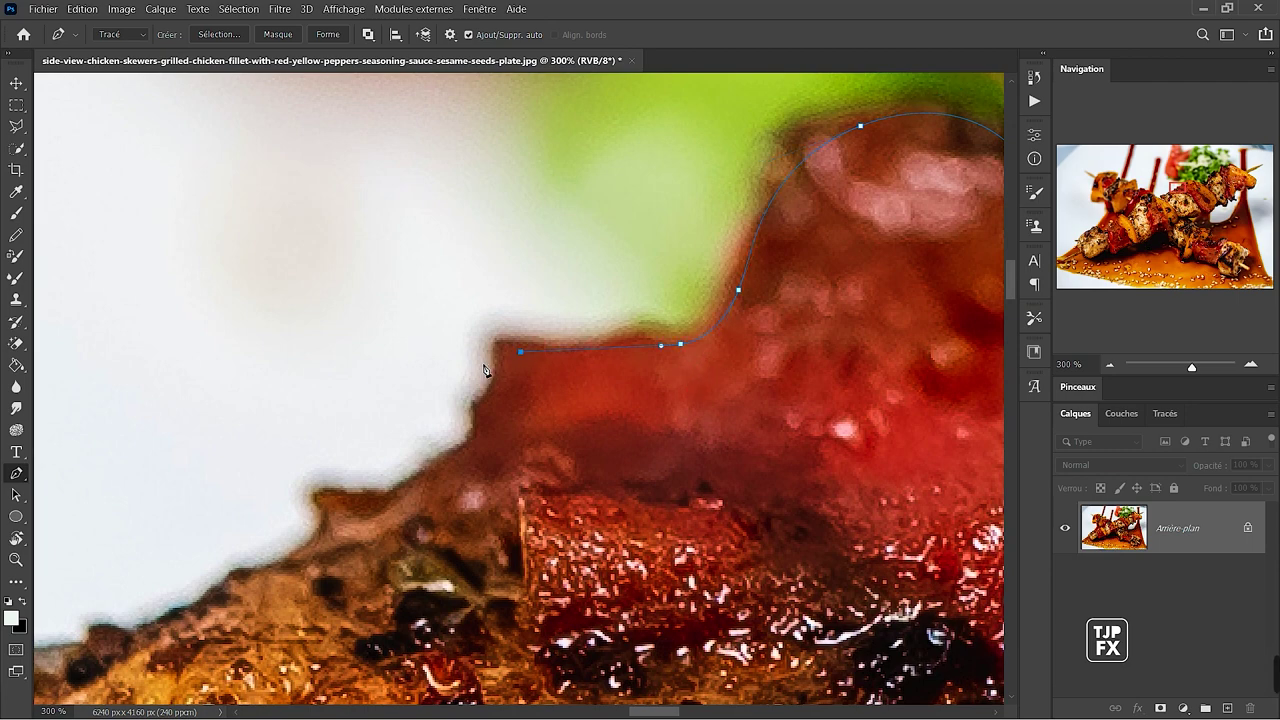
pyautogui.moveTo(494, 414); pyautogui.dragTo(490, 441)
pyautogui.moveTo(416, 483)
pyautogui.mouseDown()
pyautogui.moveTo(761, 323)
pyautogui.moveTo(693, 336)
pyautogui.mouseUp()
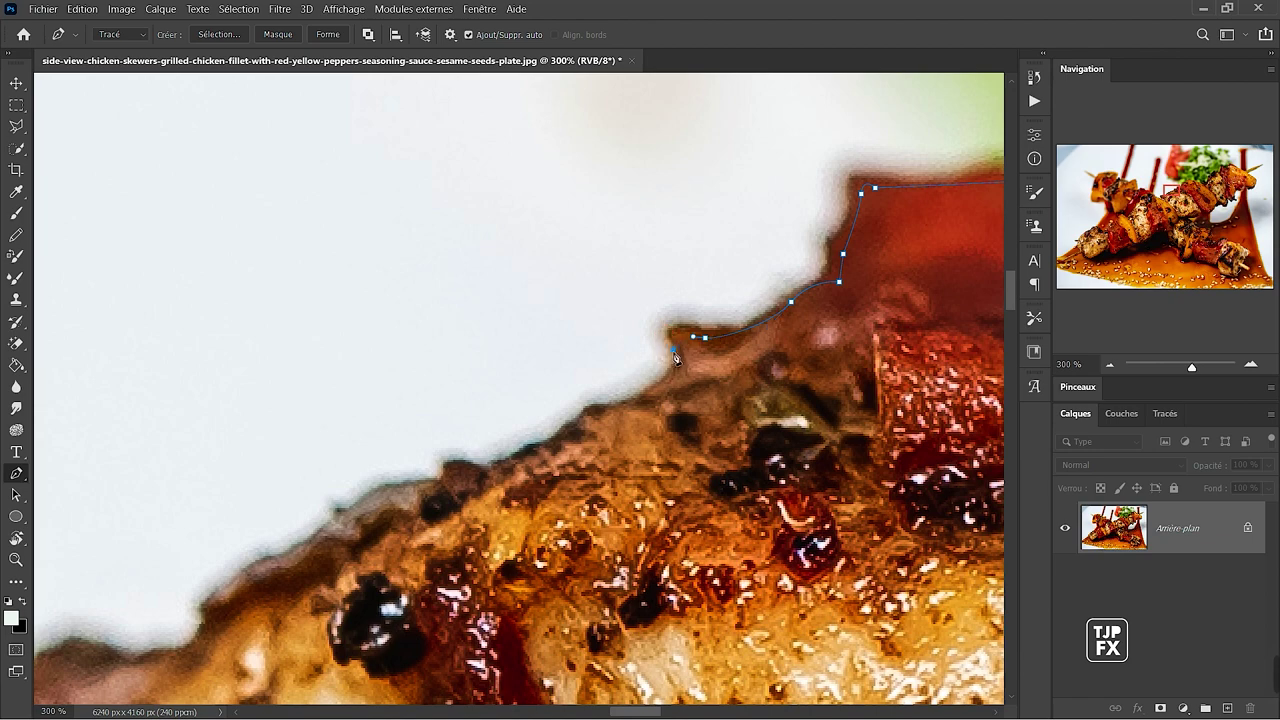
# Place Pen anchors along the food's top edge down past the orange pepper.
pyautogui.click(679, 373)
pyautogui.click(633, 410)
pyautogui.click(578, 424)
pyautogui.click(524, 462)
pyautogui.click(463, 473)
pyautogui.moveTo(463, 473); pyautogui.dragTo(650, 378)
pyautogui.click(573, 404)
pyautogui.click(536, 426)
pyautogui.click(453, 462)
# Carry the path over the next chicken piece's top and around its corner with curved anchors.
pyautogui.moveTo(486, 449)
pyautogui.mouseDown()
pyautogui.moveTo(549, 379)
pyautogui.moveTo(660, 300)
pyautogui.mouseUp()
pyautogui.click(556, 358)
pyautogui.click(554, 388)
pyautogui.click(478, 412)
pyautogui.moveTo(417, 410); pyautogui.dragTo(391, 426)
pyautogui.moveTo(288, 469); pyautogui.dragTo(645, 277)
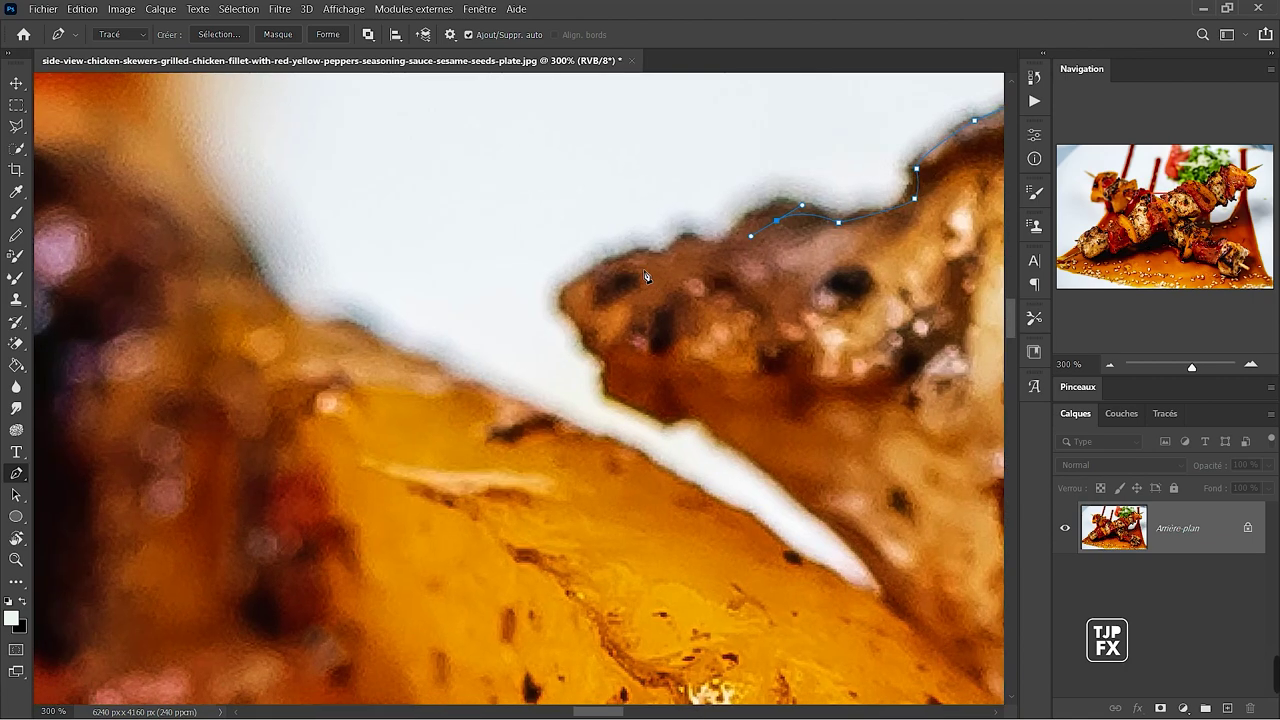
pyautogui.click(642, 264)
pyautogui.click(563, 301)
pyautogui.moveTo(584, 328); pyautogui.dragTo(593, 341)
# Add curved anchors across the gap and onto the red pepper's edge, then recenter the path end.
pyautogui.moveTo(828, 505); pyautogui.dragTo(654, 352)
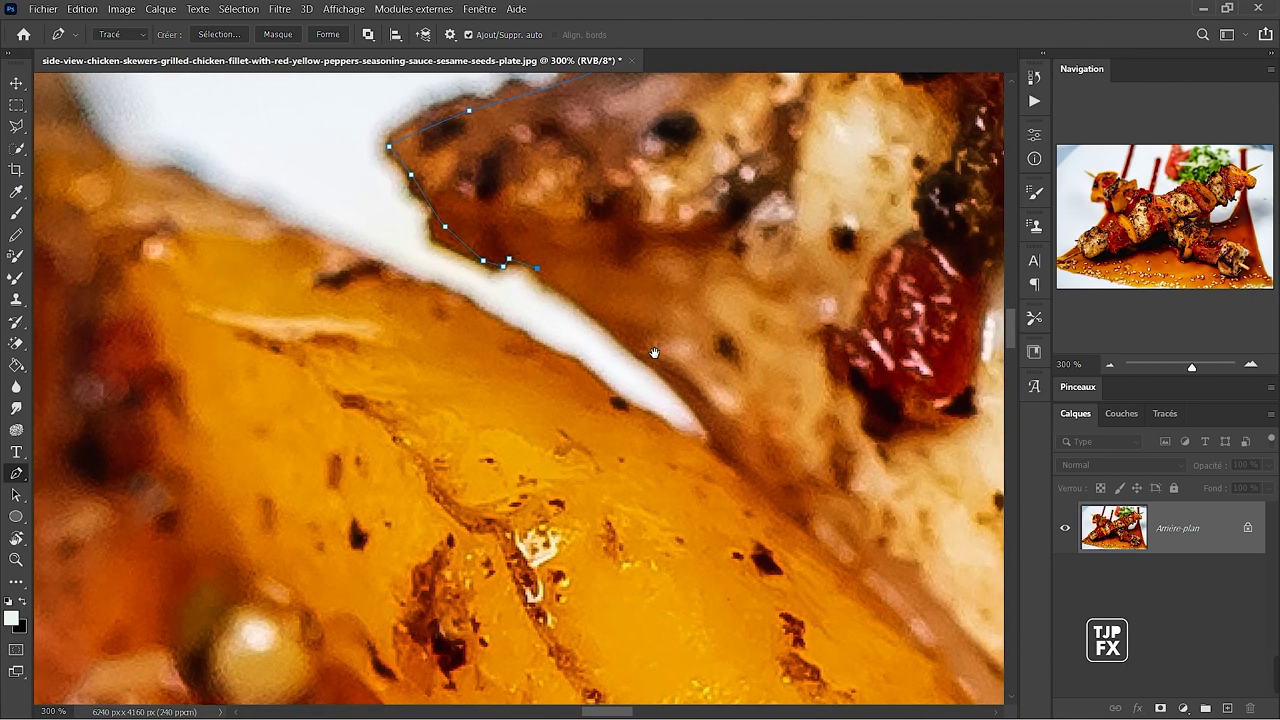
pyautogui.moveTo(706, 452); pyautogui.dragTo(726, 455)
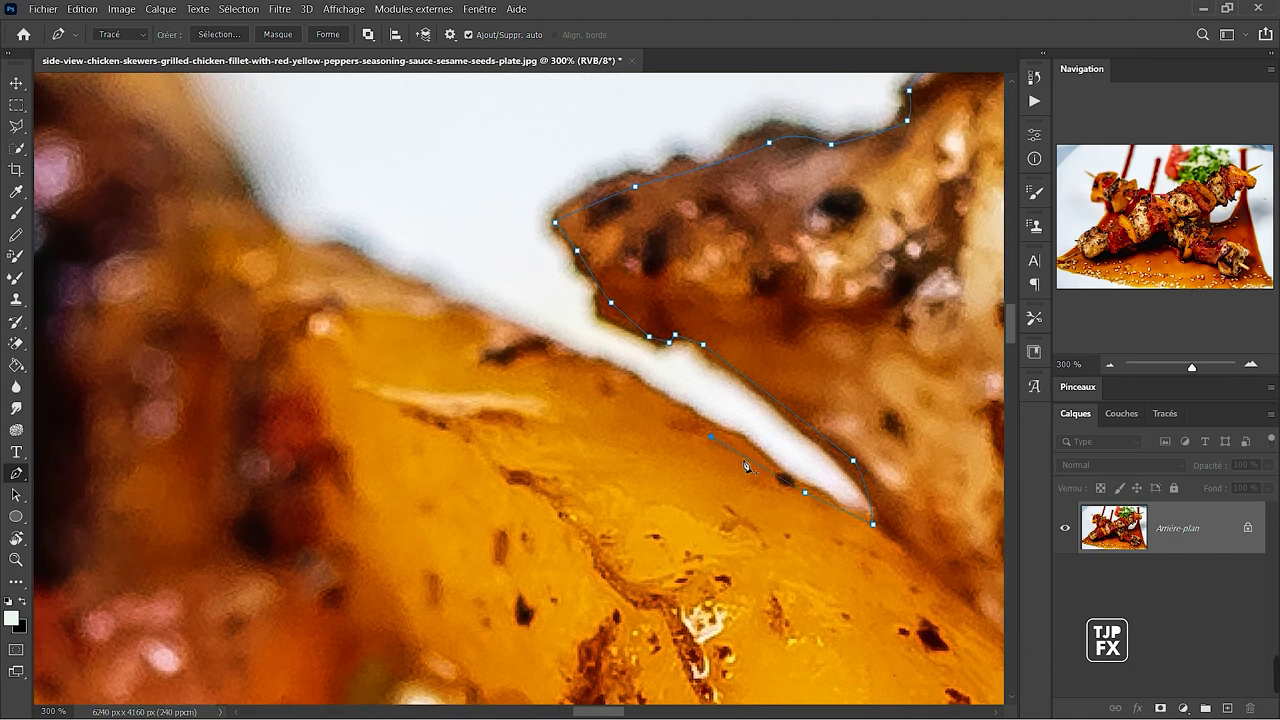
pyautogui.moveTo(356, 330); pyautogui.dragTo(717, 452)
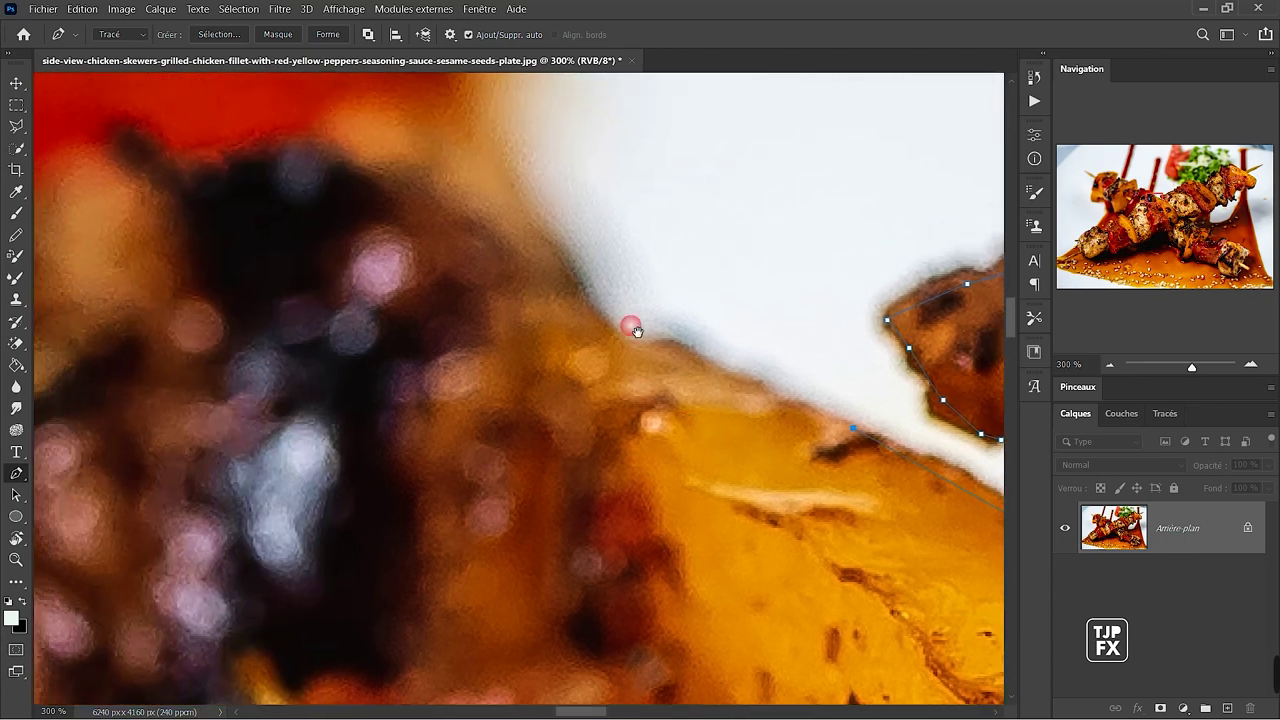
pyautogui.moveTo(690, 376); pyautogui.dragTo(666, 382)
pyautogui.moveTo(514, 290); pyautogui.dragTo(520, 571)
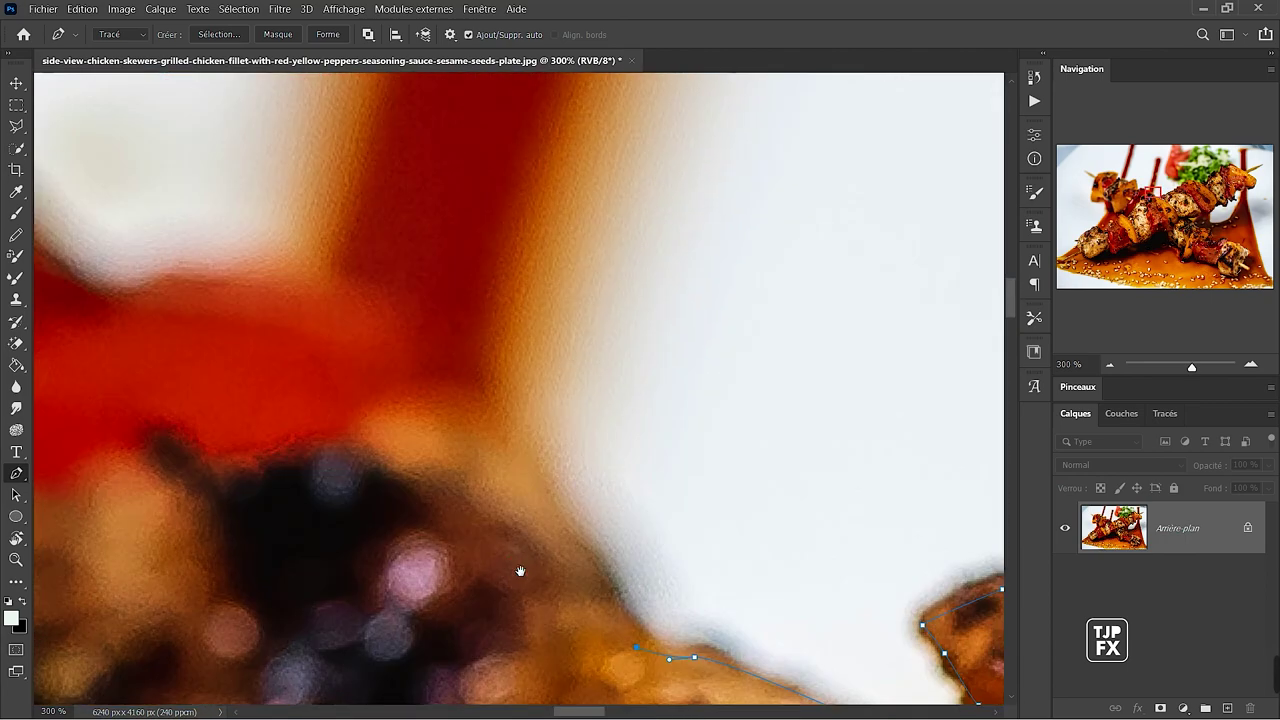
pyautogui.scroll(-5, 568, 548)
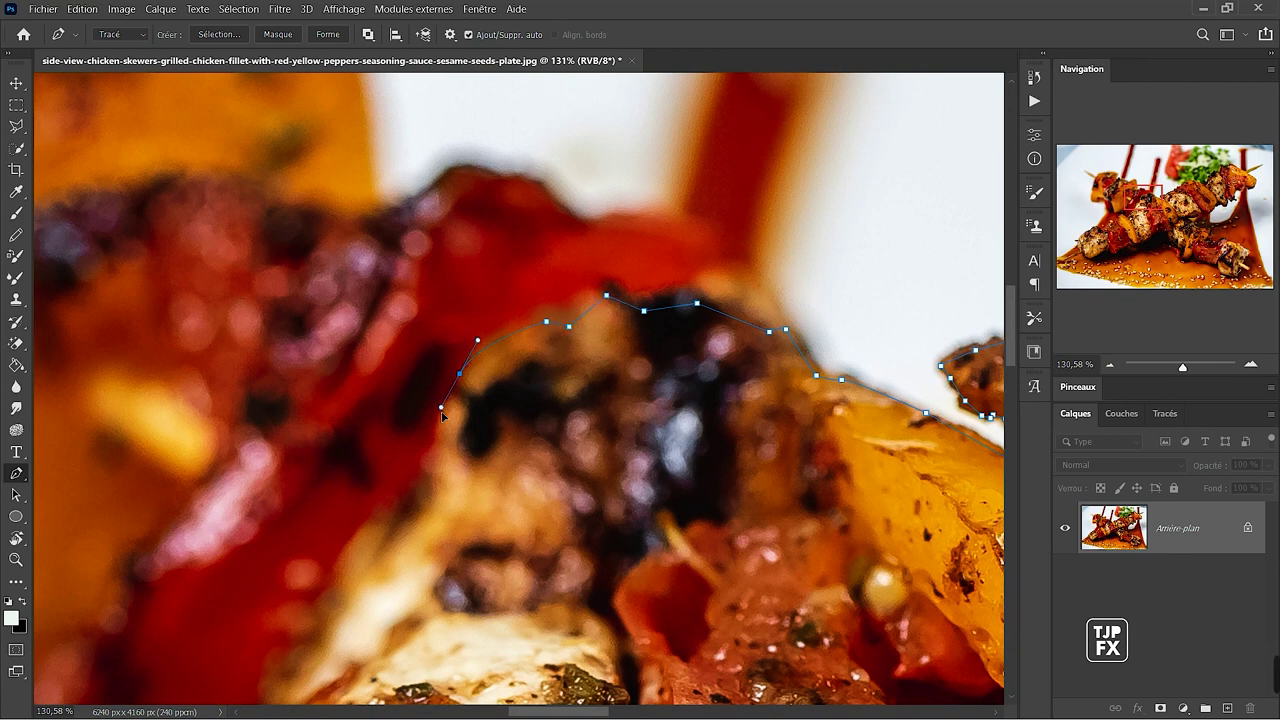
# Add a run of anchors down the chicken's edge below the path's end.
pyautogui.click(440, 412)
pyautogui.moveTo(472, 383); pyautogui.dragTo(607, 167)
pyautogui.click(553, 272)
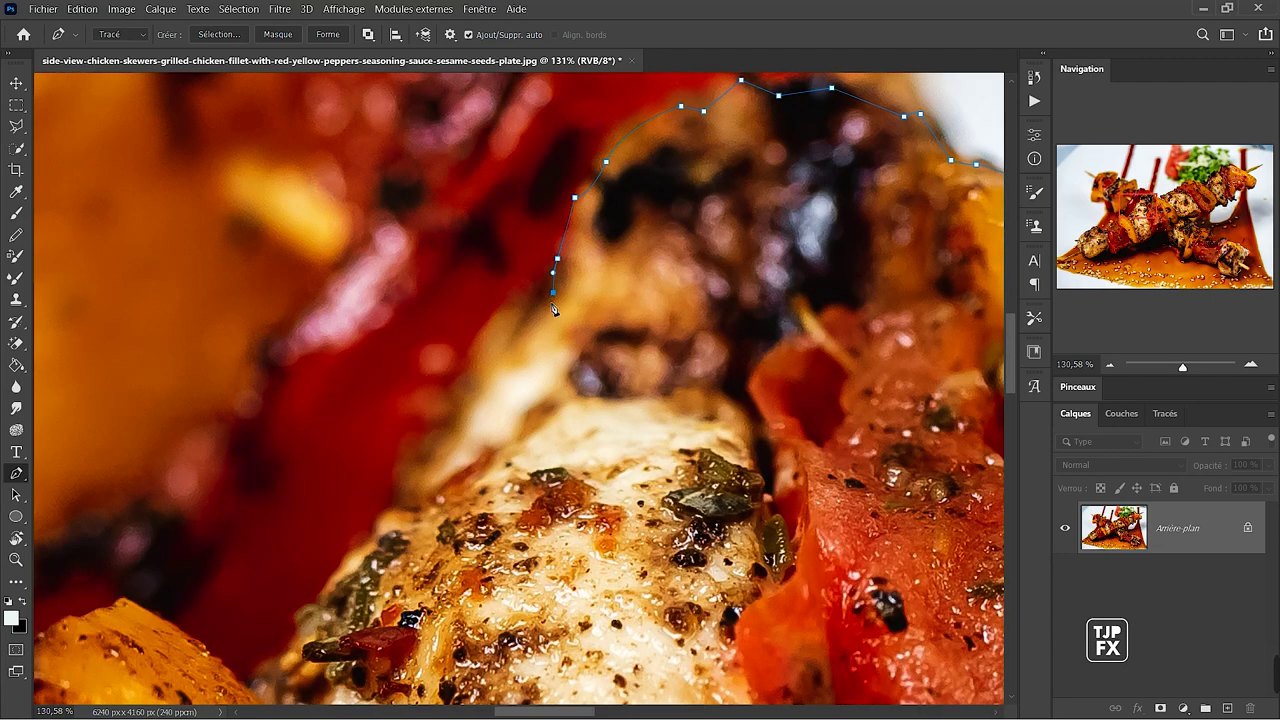
pyautogui.click(498, 315)
pyautogui.click(469, 365)
pyautogui.click(450, 435)
pyautogui.click(415, 469)
pyautogui.click(393, 496)
# Zoom in and continue along the lower chicken edge with a curved anchor.
pyautogui.moveTo(411, 521)
pyautogui.mouseDown()
pyautogui.moveTo(601, 274)
pyautogui.moveTo(535, 318)
pyautogui.mouseUp()
pyautogui.click(610, 253)
pyautogui.click(597, 276)
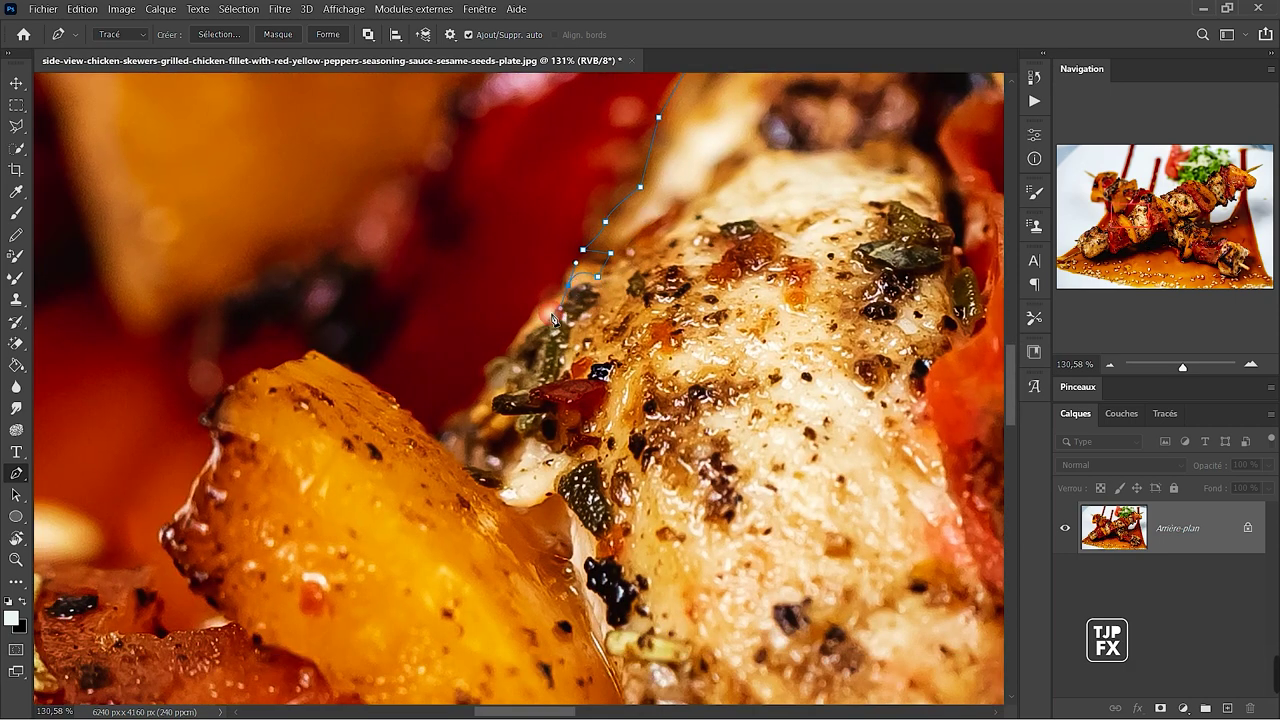
pyautogui.scroll(3, 481, 391)
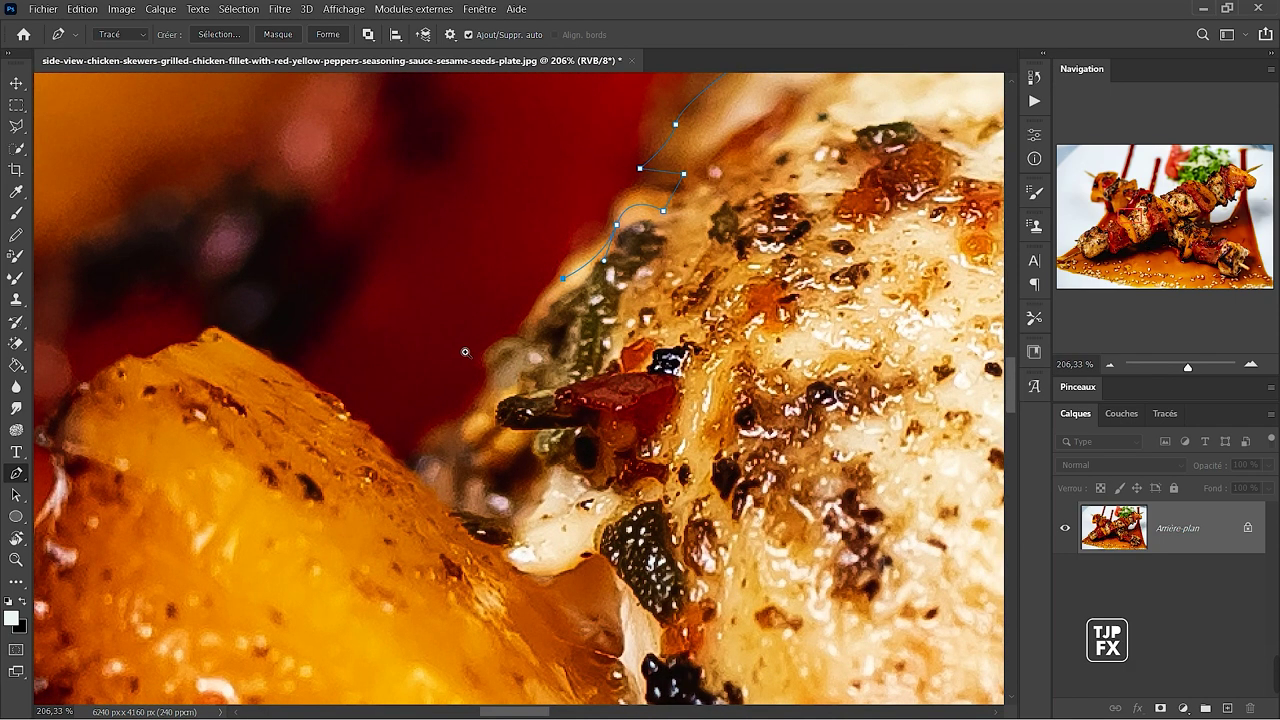
pyautogui.scroll(2, 515, 346)
pyautogui.click(543, 299)
pyautogui.moveTo(530, 327); pyautogui.dragTo(530, 340)
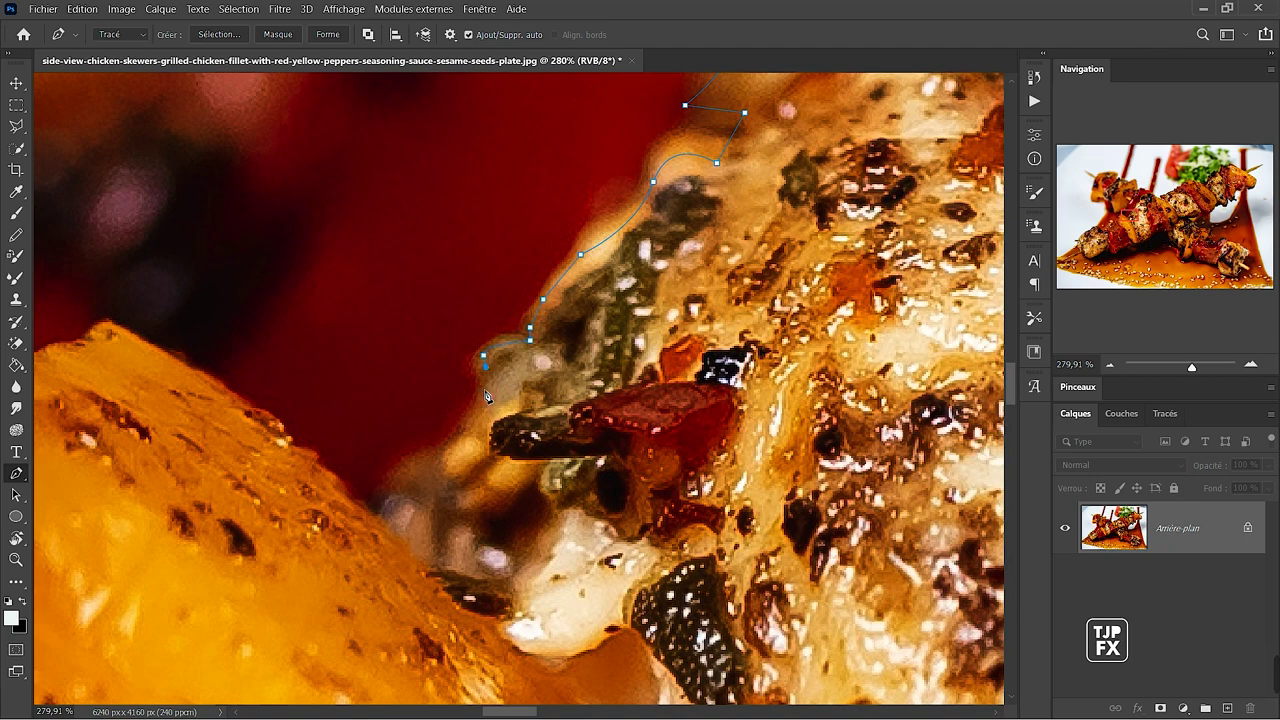
# Extend the path down-left to where the chicken meets the yellow pepper.
pyautogui.click(484, 390)
pyautogui.click(477, 442)
pyautogui.click(412, 474)
pyautogui.click(403, 510)
pyautogui.click(373, 522)
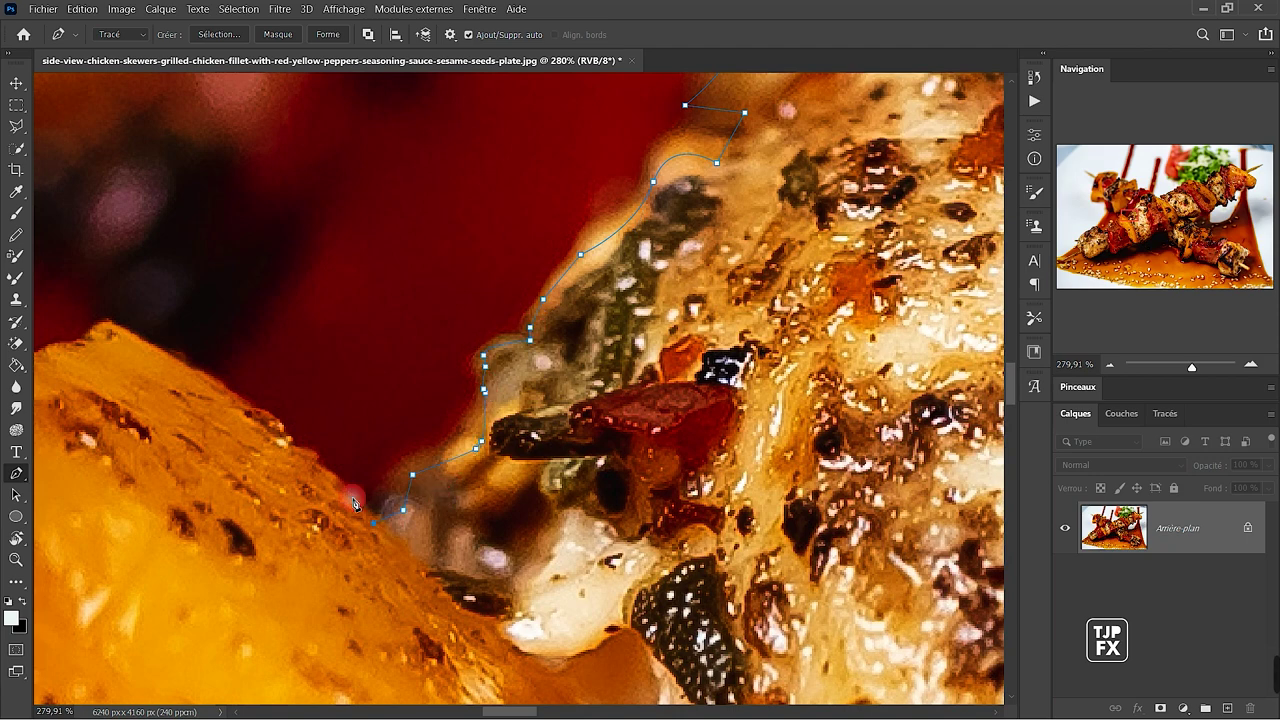
pyautogui.click(262, 422)
# Trace the yellow pepper's top edge to where it turns down.
pyautogui.moveTo(150, 388); pyautogui.dragTo(644, 533)
pyautogui.click(655, 496)
pyautogui.click(609, 466)
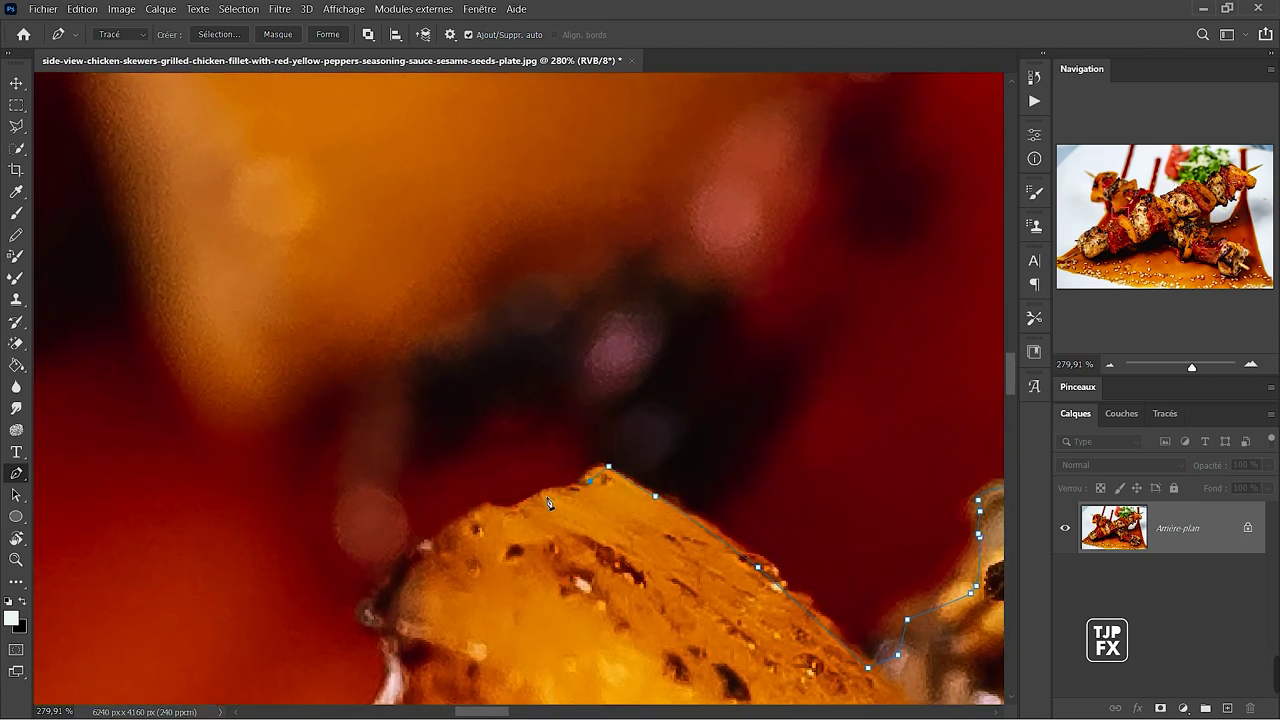
pyautogui.scroll(3, 548, 502)
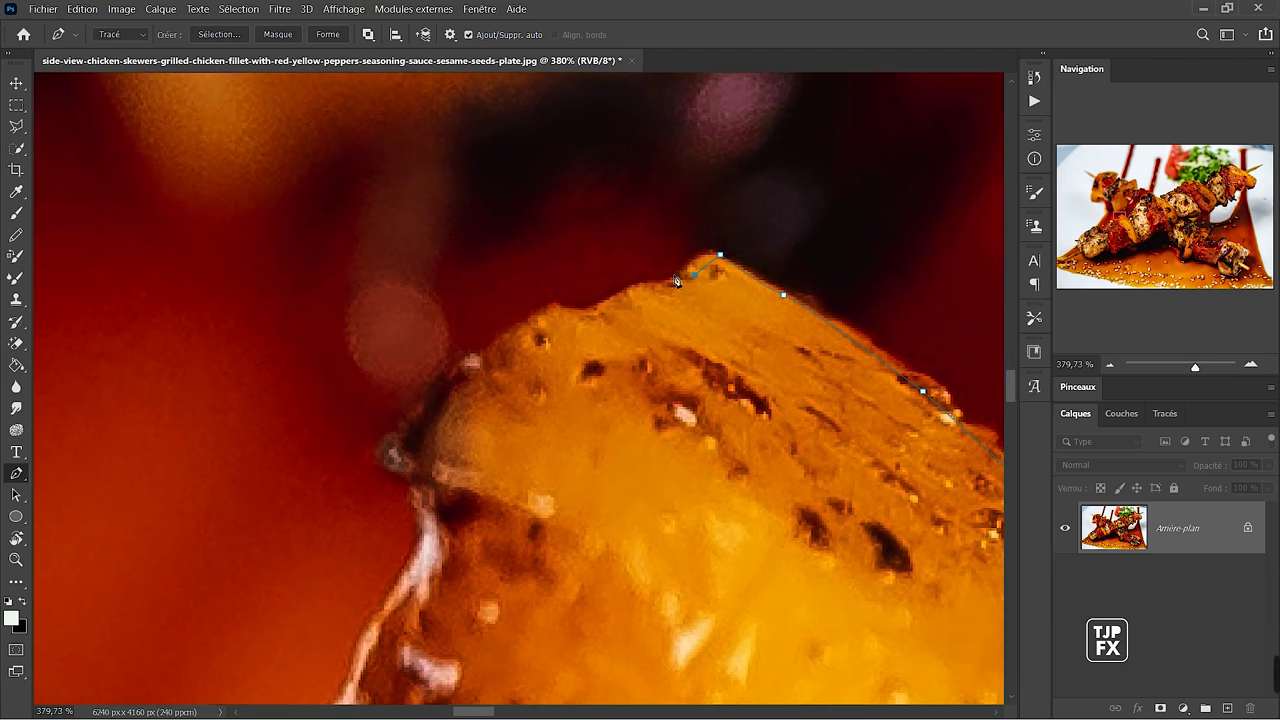
pyautogui.click(594, 315)
pyautogui.click(541, 317)
pyautogui.click(505, 353)
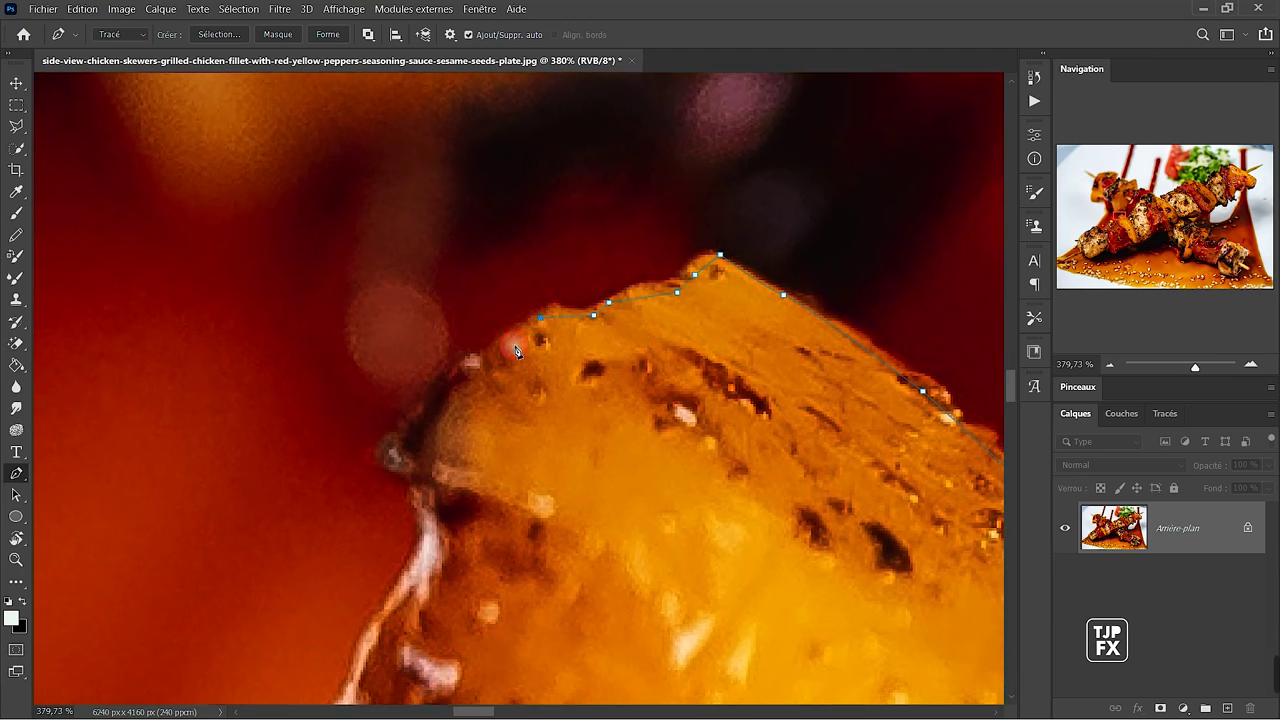
pyautogui.moveTo(445, 393); pyautogui.dragTo(443, 411)
pyautogui.click(391, 451)
# Round the pepper's corner and run anchors down its left side.
pyautogui.moveTo(421, 483); pyautogui.dragTo(596, 257)
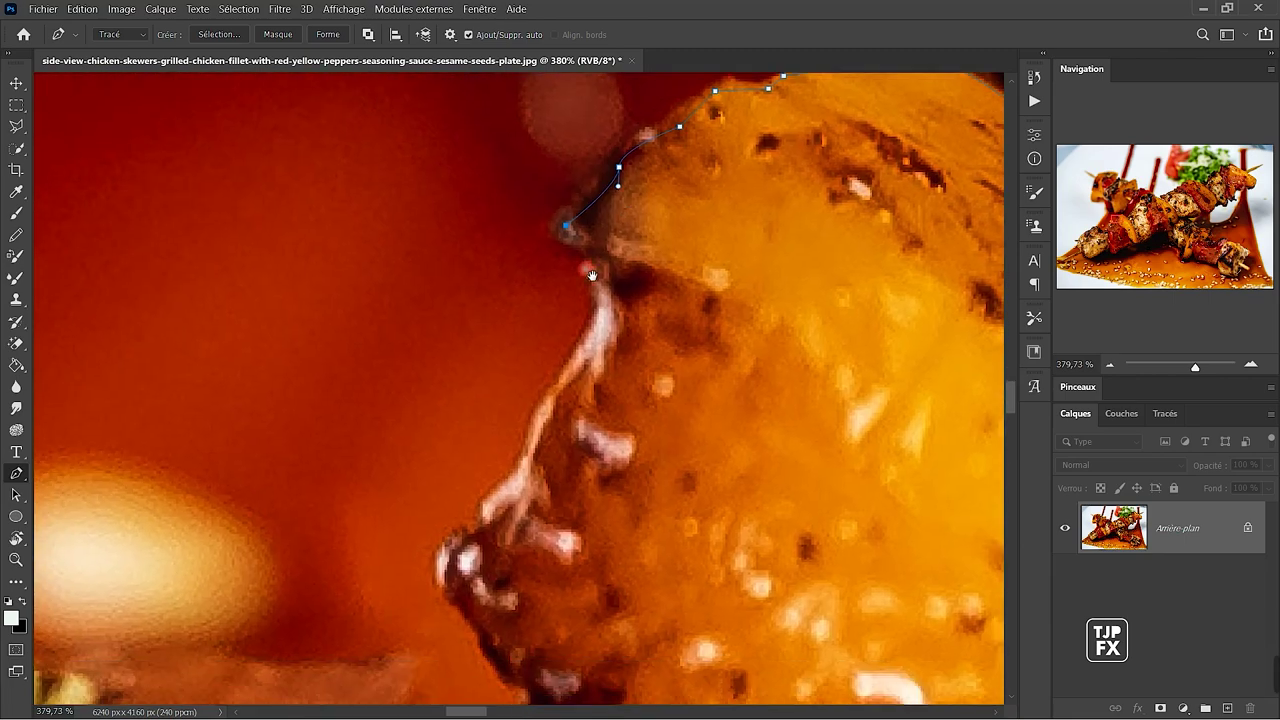
pyautogui.click(586, 286)
pyautogui.moveTo(594, 323); pyautogui.dragTo(584, 343)
pyautogui.click(564, 372)
pyautogui.click(536, 425)
pyautogui.click(510, 484)
pyautogui.click(487, 506)
pyautogui.click(482, 531)
pyautogui.click(467, 537)
# Continue anchors down and along the chicken's edge beside the red pepper.
pyautogui.click(440, 568)
pyautogui.click(447, 588)
pyautogui.moveTo(450, 605); pyautogui.dragTo(566, 340)
pyautogui.click(581, 352)
pyautogui.click(591, 373)
pyautogui.moveTo(629, 426); pyautogui.dragTo(649, 362)
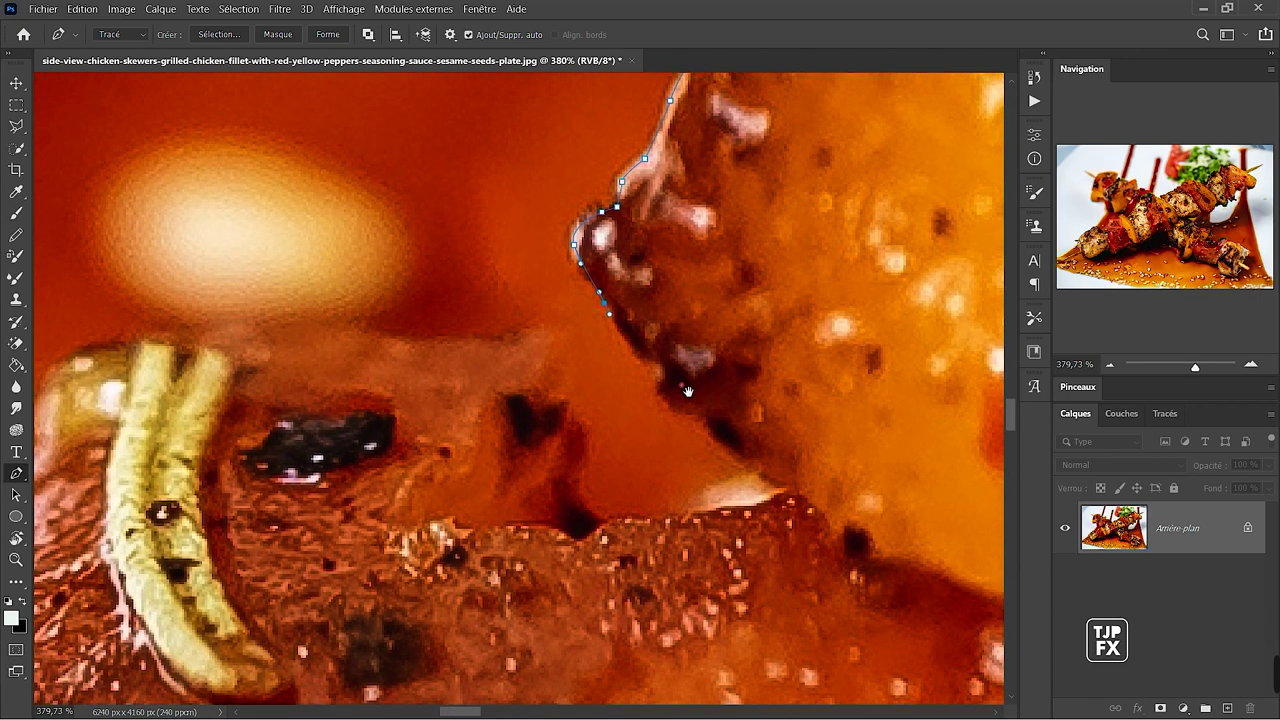
pyautogui.click(641, 343)
pyautogui.click(674, 371)
pyautogui.click(671, 388)
pyautogui.click(664, 401)
pyautogui.click(671, 407)
pyautogui.click(704, 419)
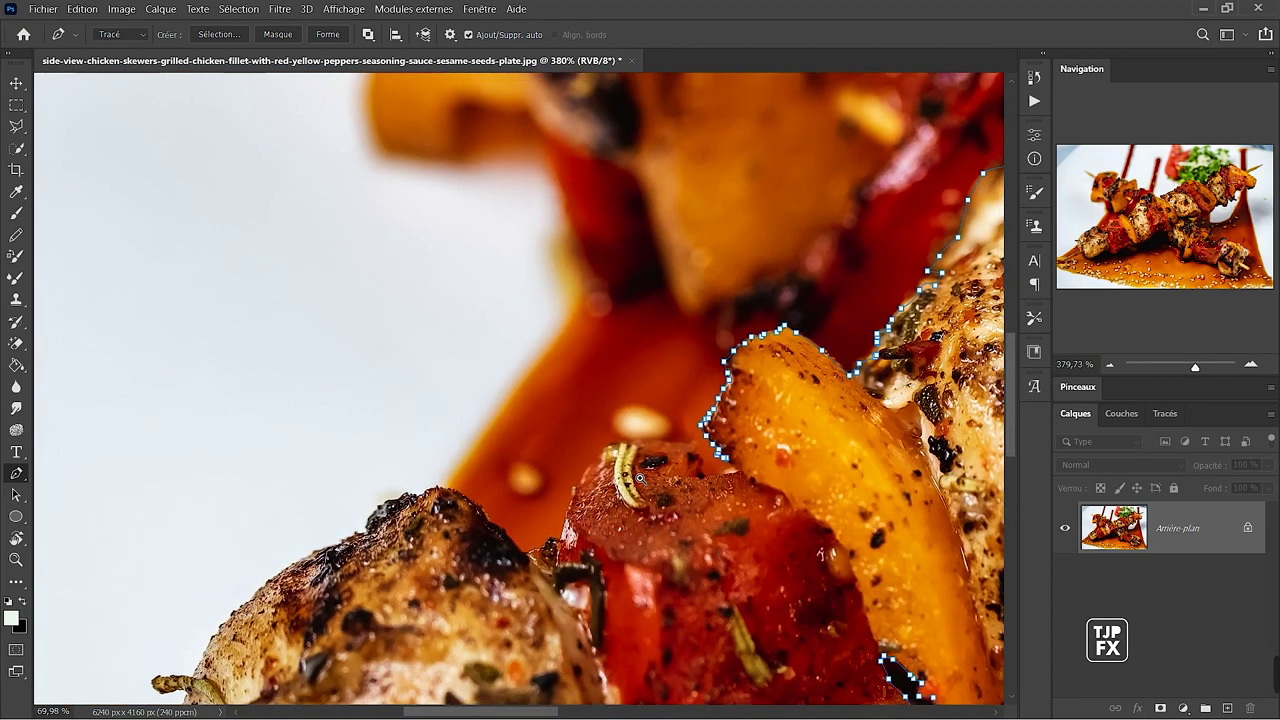
# Zoom to about 737% and trace anchors along the chicken-sauce edge.
pyautogui.scroll(2, 741, 455)
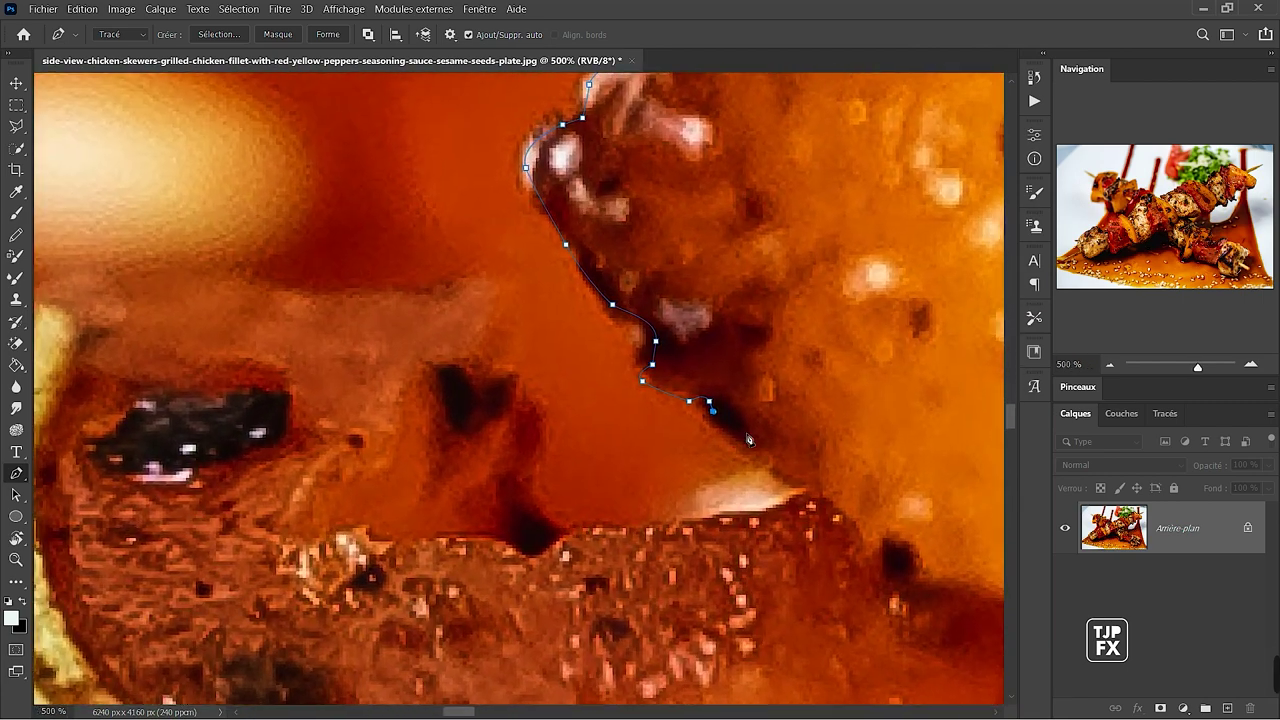
pyautogui.click(763, 462)
pyautogui.click(775, 465)
pyautogui.click(738, 471)
pyautogui.click(627, 538)
pyautogui.scroll(-2, 537, 516)
pyautogui.click(523, 498)
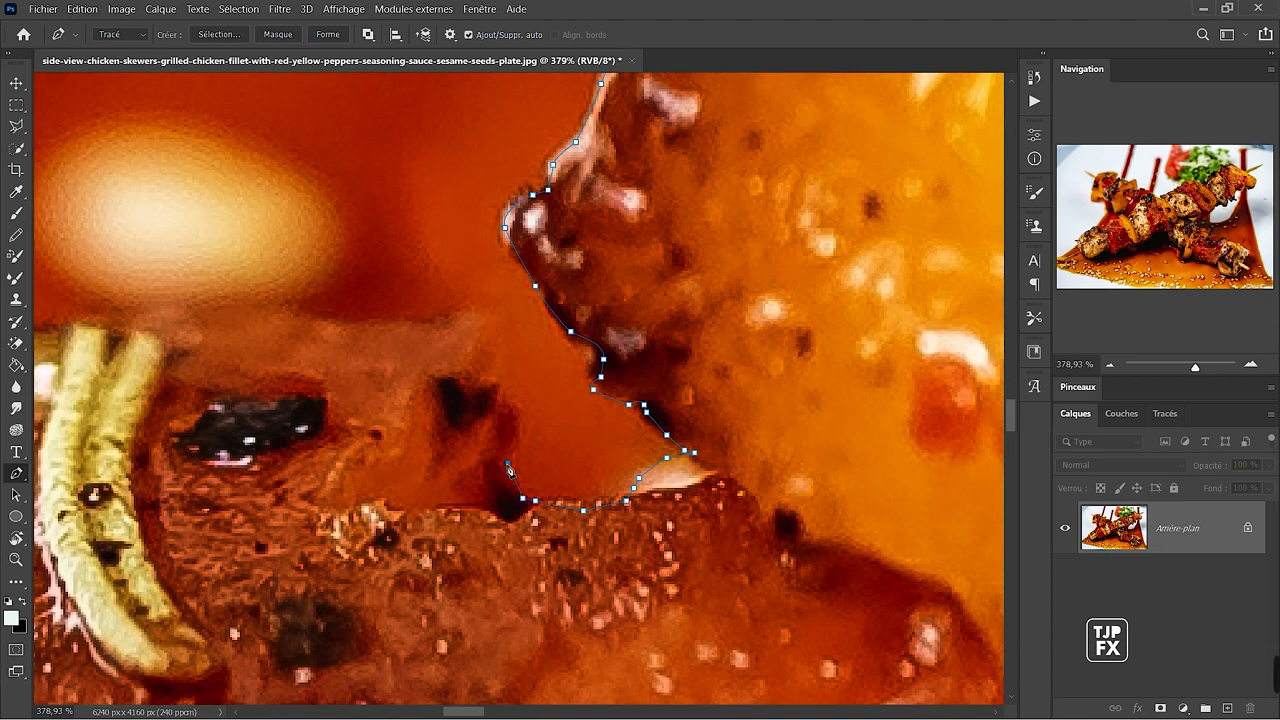
pyautogui.click(514, 405)
pyautogui.click(505, 388)
# Carry the path around the edge's turn and leftward along the chicken.
pyautogui.scroll(3, 445, 318)
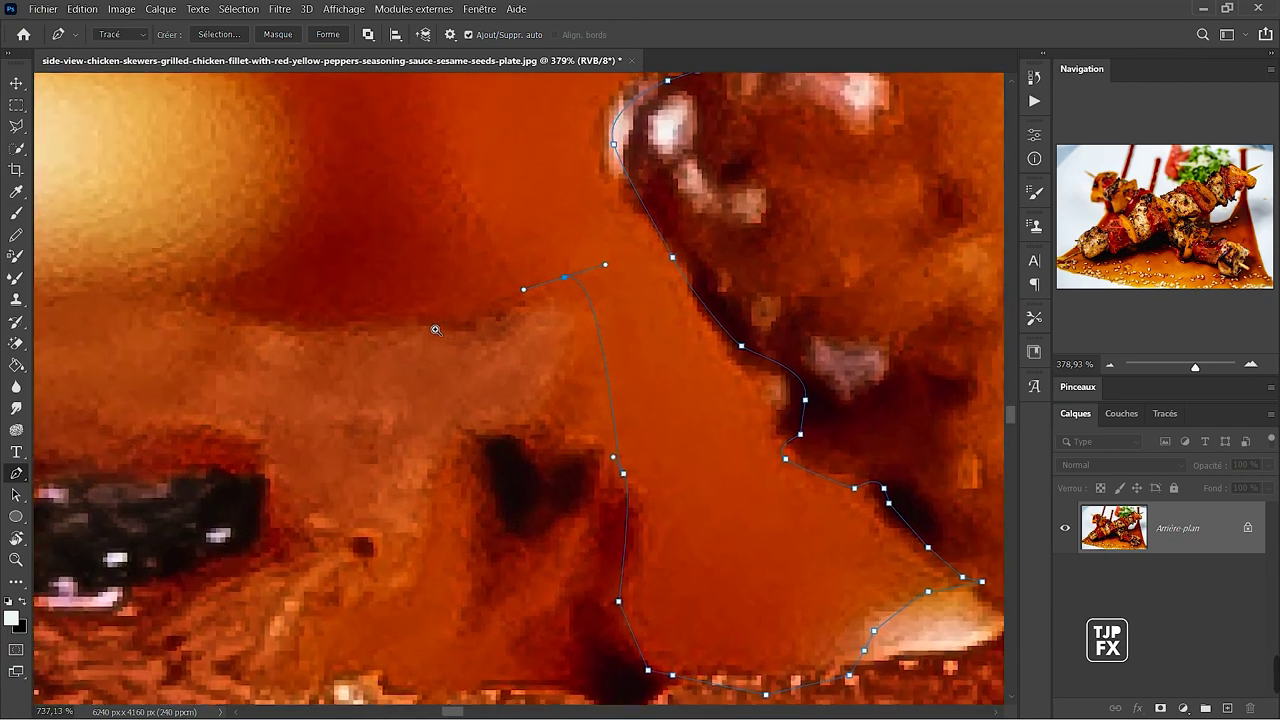
pyautogui.keyDown('ctrl'); pyautogui.click(554, 299); pyautogui.keyUp('ctrl')
pyautogui.click(485, 335)
pyautogui.moveTo(394, 340); pyautogui.dragTo(684, 324)
pyautogui.click(564, 330)
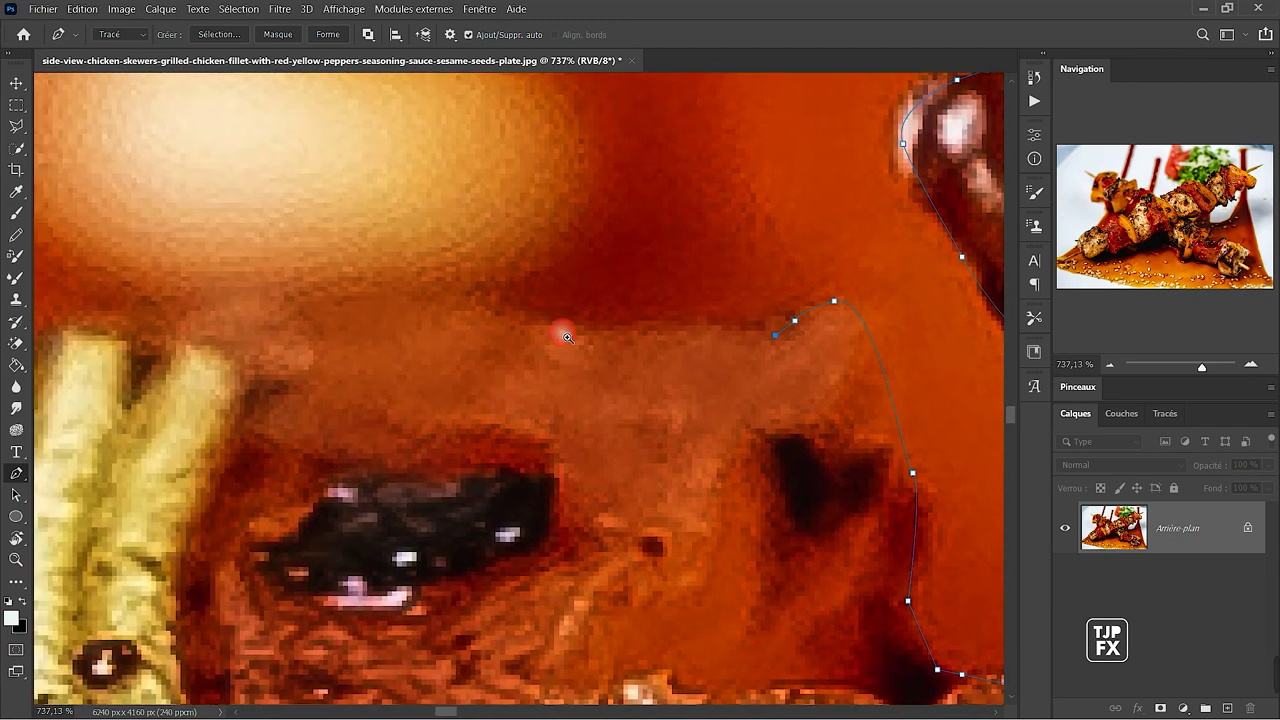
pyautogui.click(448, 311)
pyautogui.click(289, 309)
pyautogui.click(190, 330)
# Run anchors over the herb sprig's top to the chicken's left edge.
pyautogui.moveTo(200, 335); pyautogui.dragTo(520, 280)
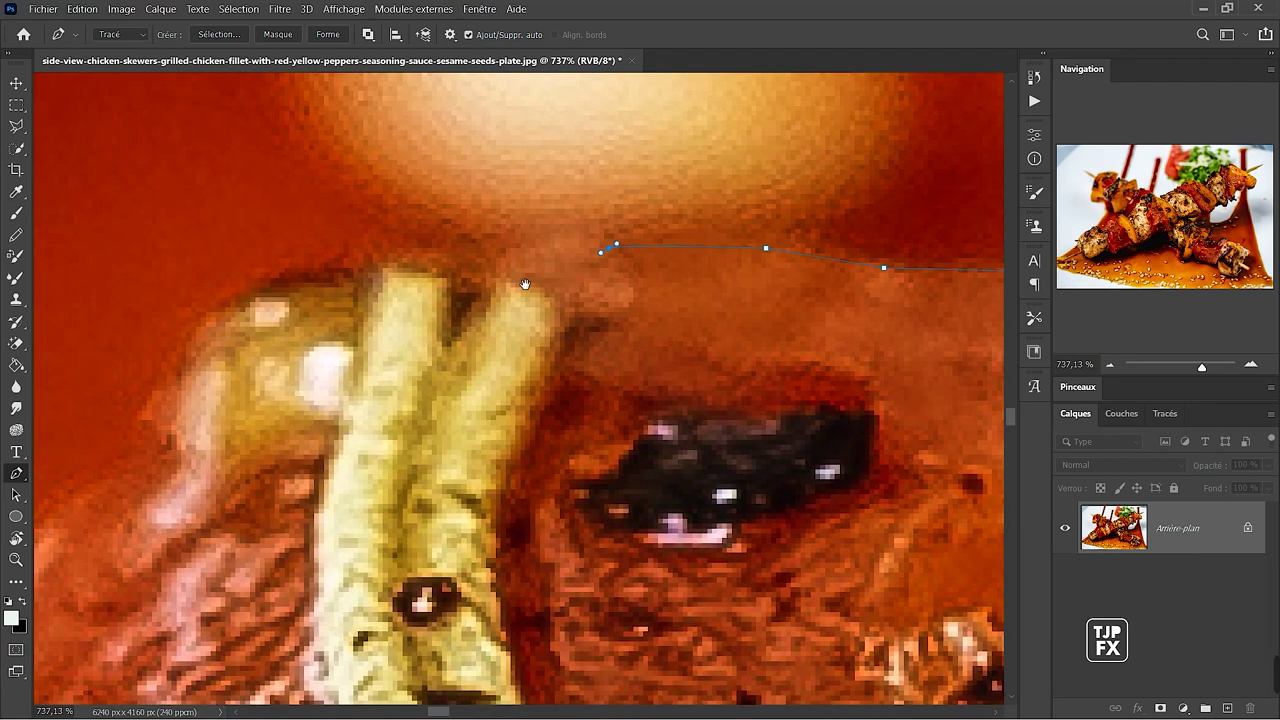
pyautogui.click(431, 277)
pyautogui.click(378, 263)
pyautogui.click(366, 268)
pyautogui.click(329, 282)
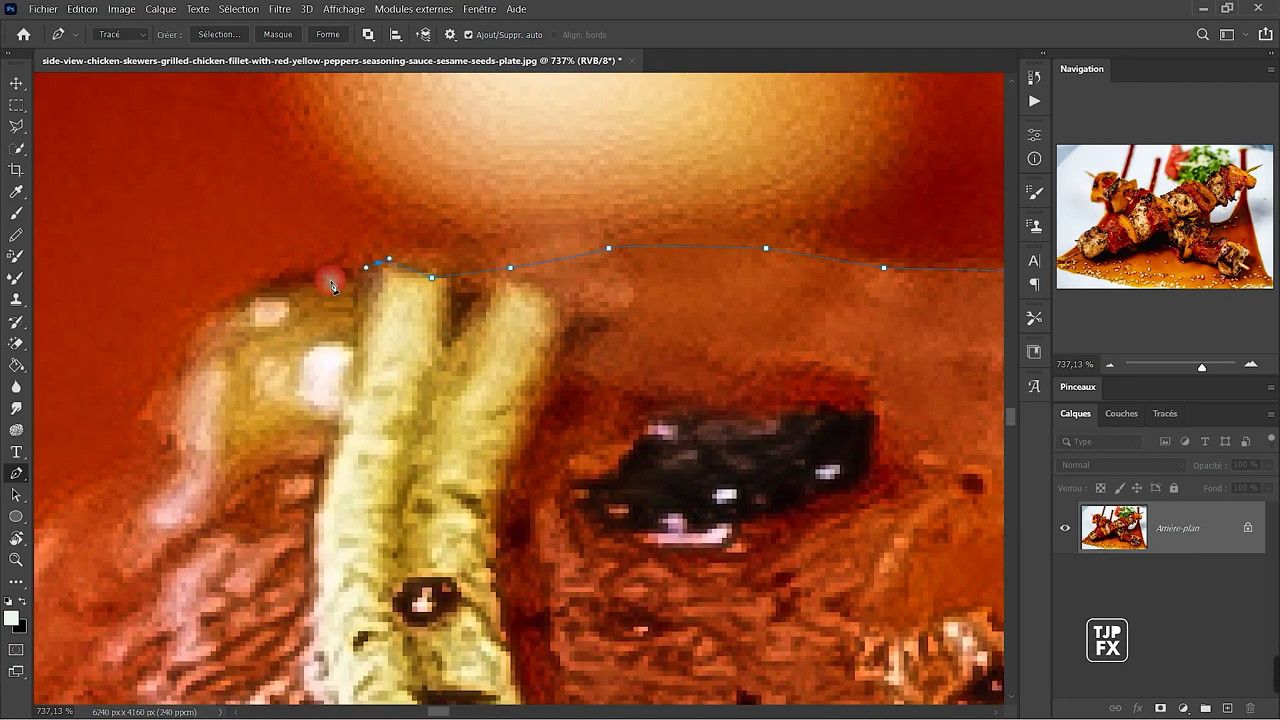
pyautogui.click(245, 303)
pyautogui.moveTo(179, 365); pyautogui.dragTo(453, 237)
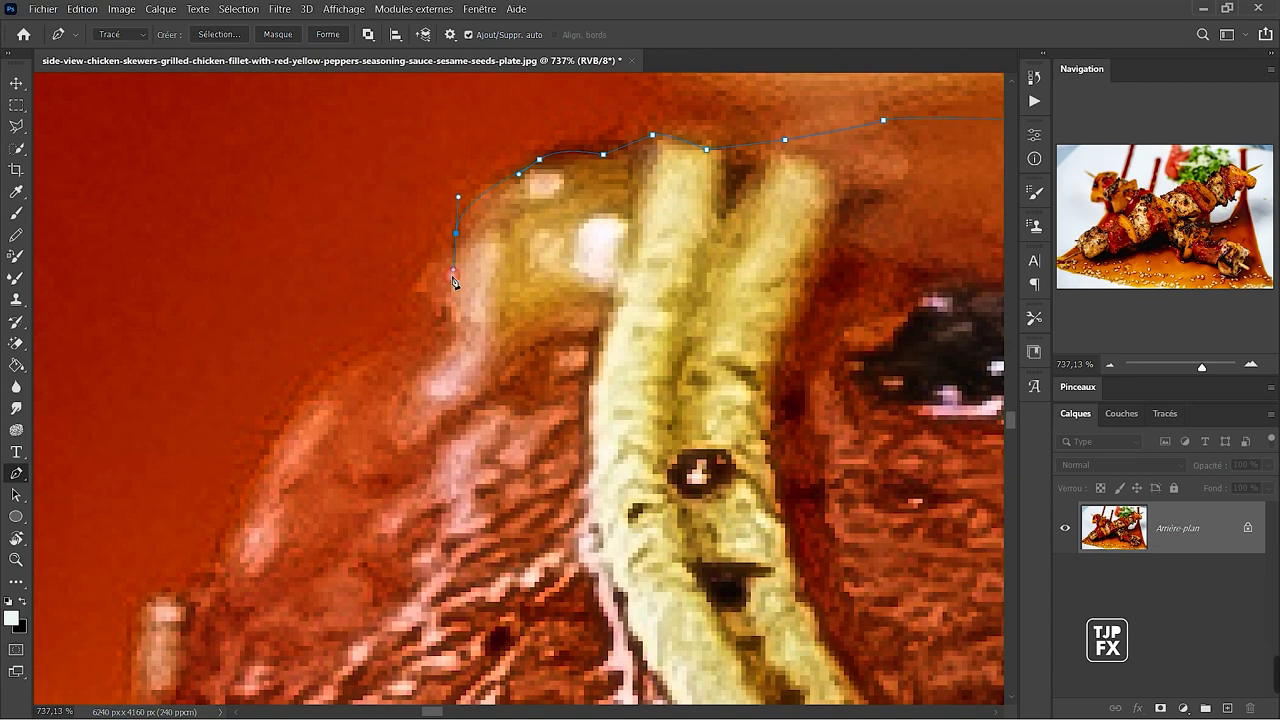
pyautogui.click(431, 327)
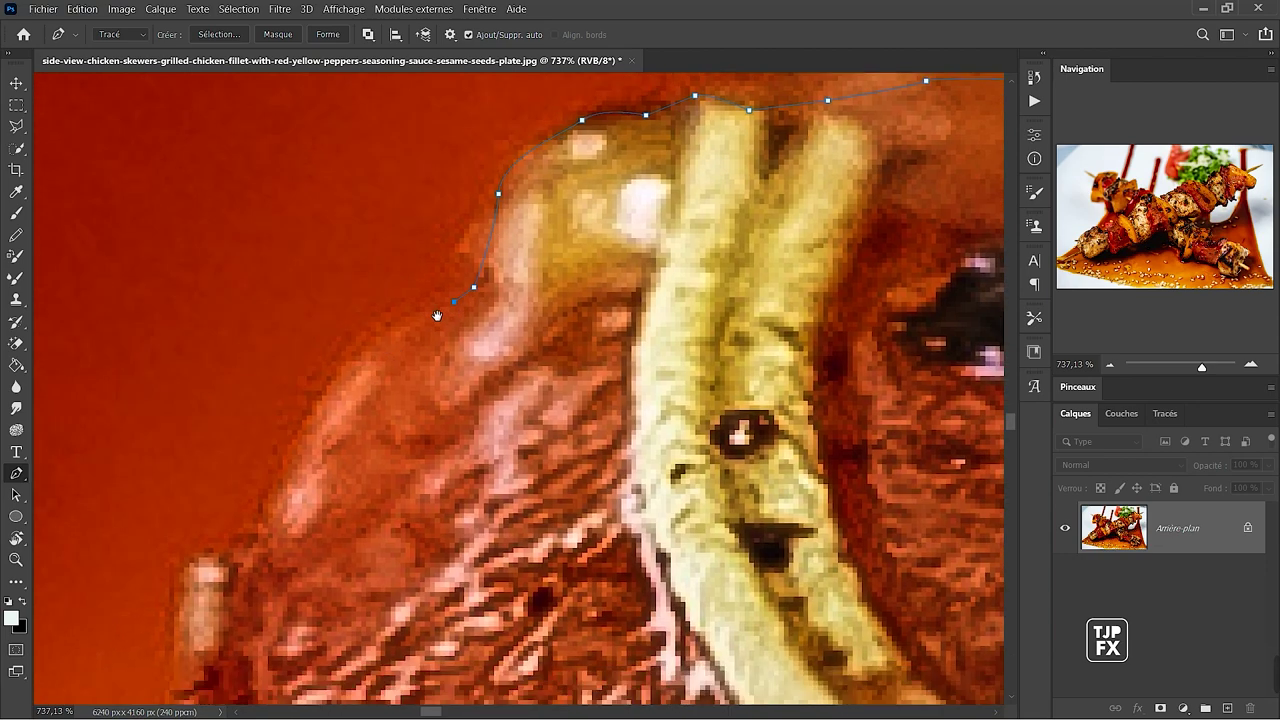
# Continue down the chicken's side with a corner and a curved anchor.
pyautogui.moveTo(350, 394); pyautogui.dragTo(571, 221)
pyautogui.moveTo(486, 308); pyautogui.dragTo(569, 123)
pyautogui.click(516, 231)
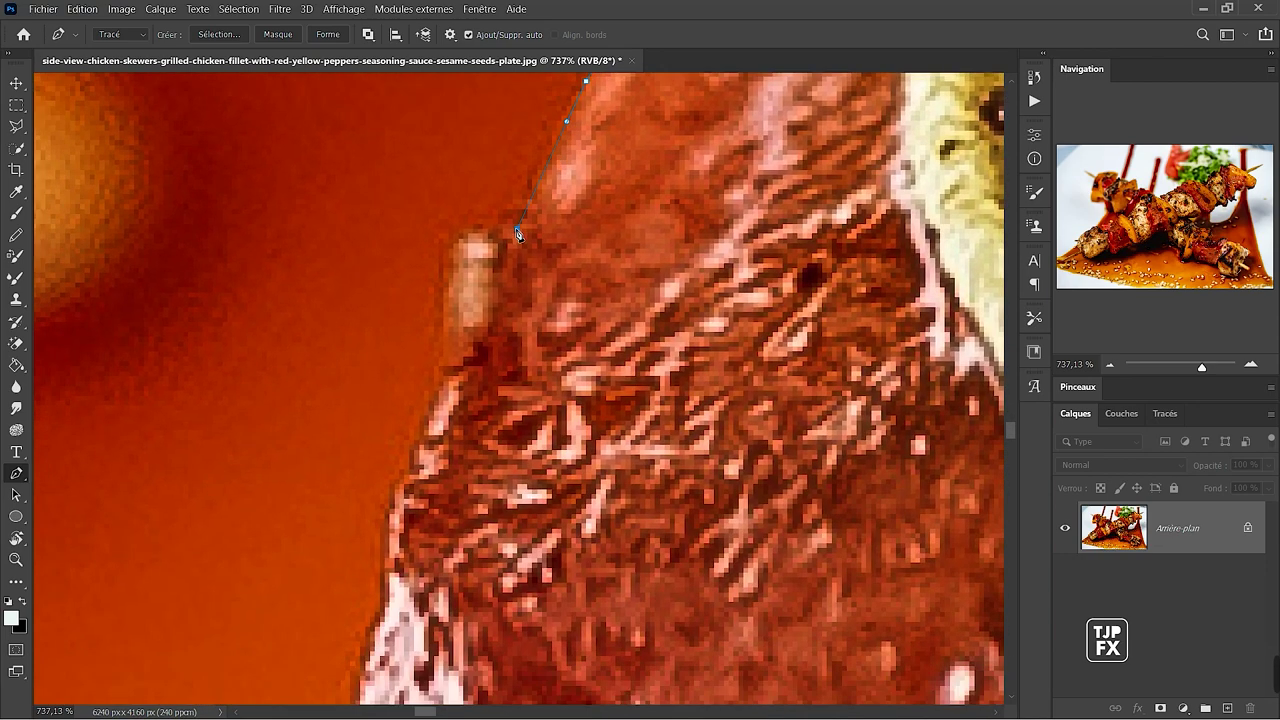
pyautogui.click(487, 238)
pyautogui.click(448, 312)
pyautogui.moveTo(452, 339); pyautogui.dragTo(453, 349)
pyautogui.moveTo(411, 492); pyautogui.dragTo(496, 234)
pyautogui.moveTo(407, 530); pyautogui.dragTo(479, 308)
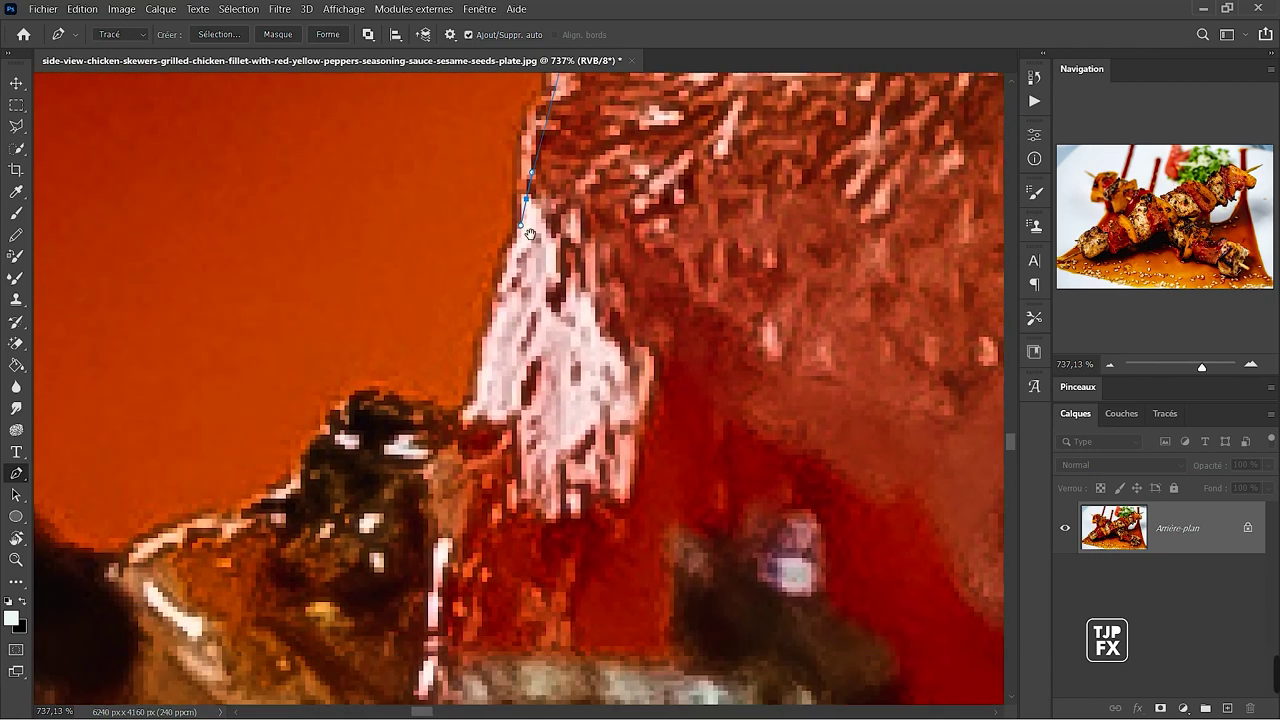
# Trace the chicken's lower edge and extend the path down-left to the next piece.
pyautogui.click(498, 305)
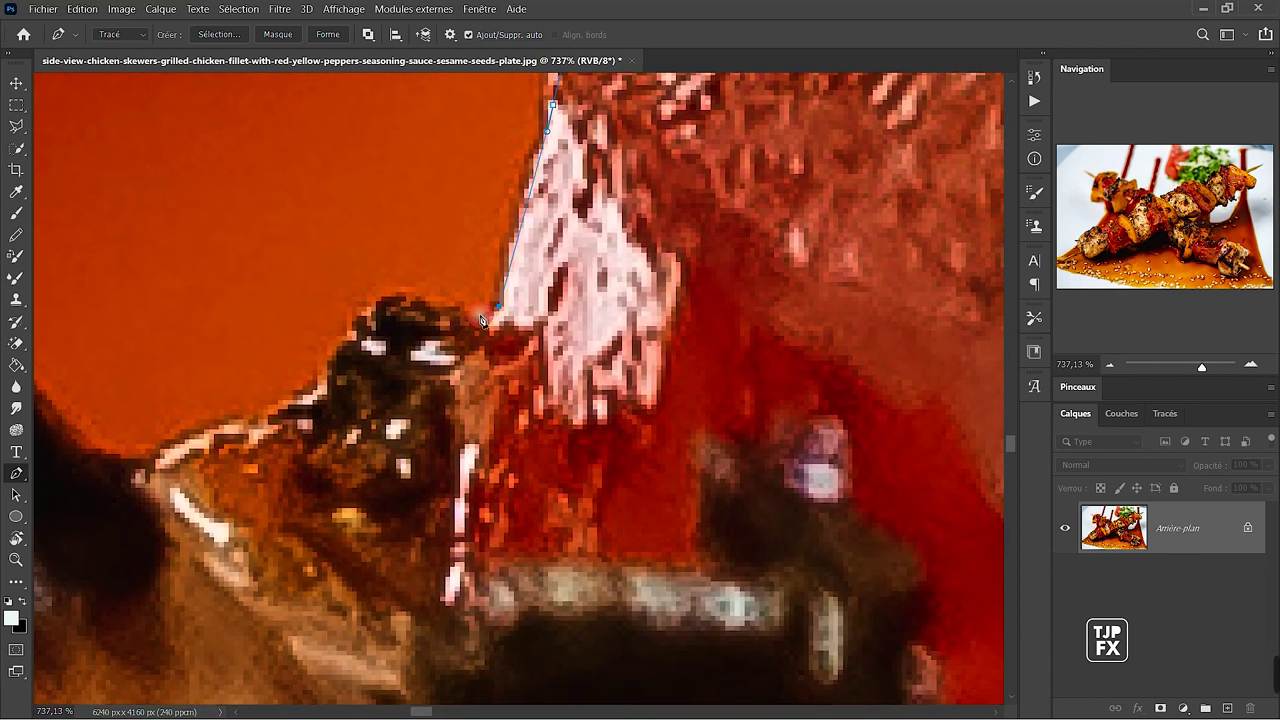
pyautogui.click(470, 311)
pyautogui.click(424, 300)
pyautogui.click(410, 300)
pyautogui.click(395, 311)
pyautogui.click(381, 323)
pyautogui.click(346, 366)
pyautogui.click(262, 424)
pyautogui.click(190, 444)
pyautogui.click(175, 454)
pyautogui.click(159, 463)
# Add anchors from the path's end up onto the next chicken piece.
pyautogui.scroll(-2, 159, 484)
pyautogui.scroll(-2, 159, 484)
pyautogui.scroll(-2, 159, 484)
pyautogui.scroll(5, 609, 385)
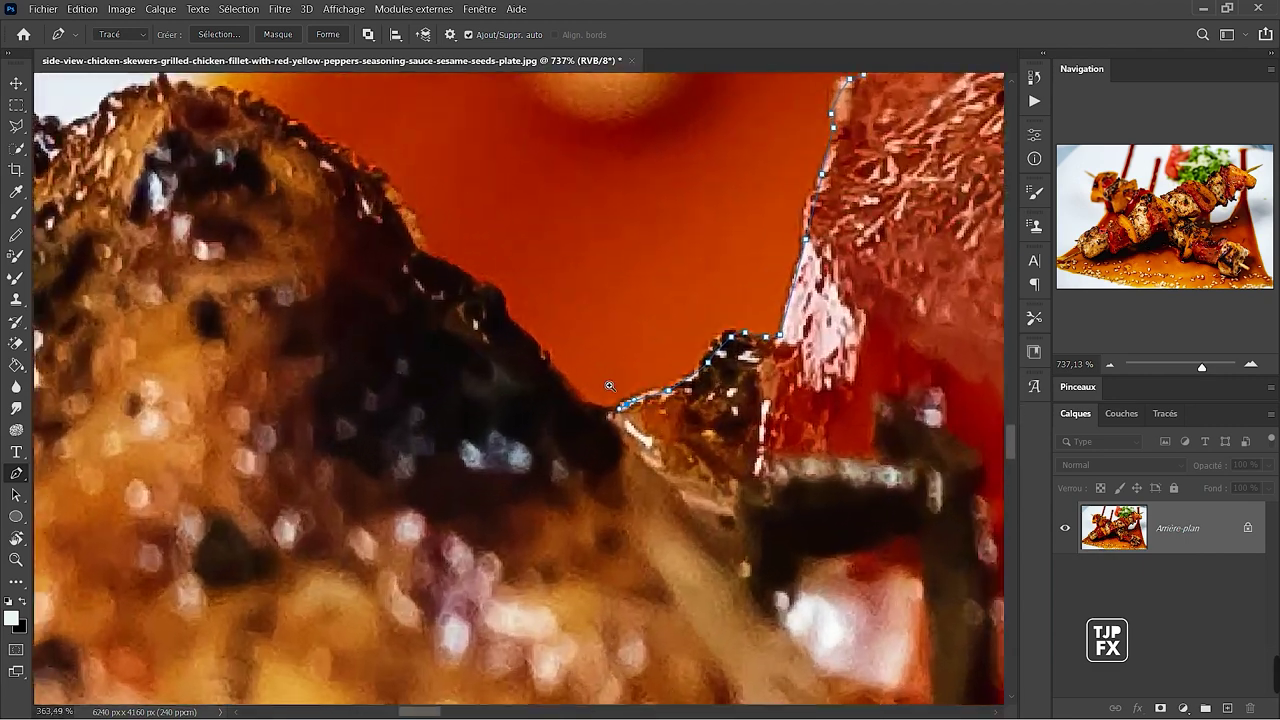
pyautogui.scroll(-2, 609, 385)
pyautogui.click(563, 412)
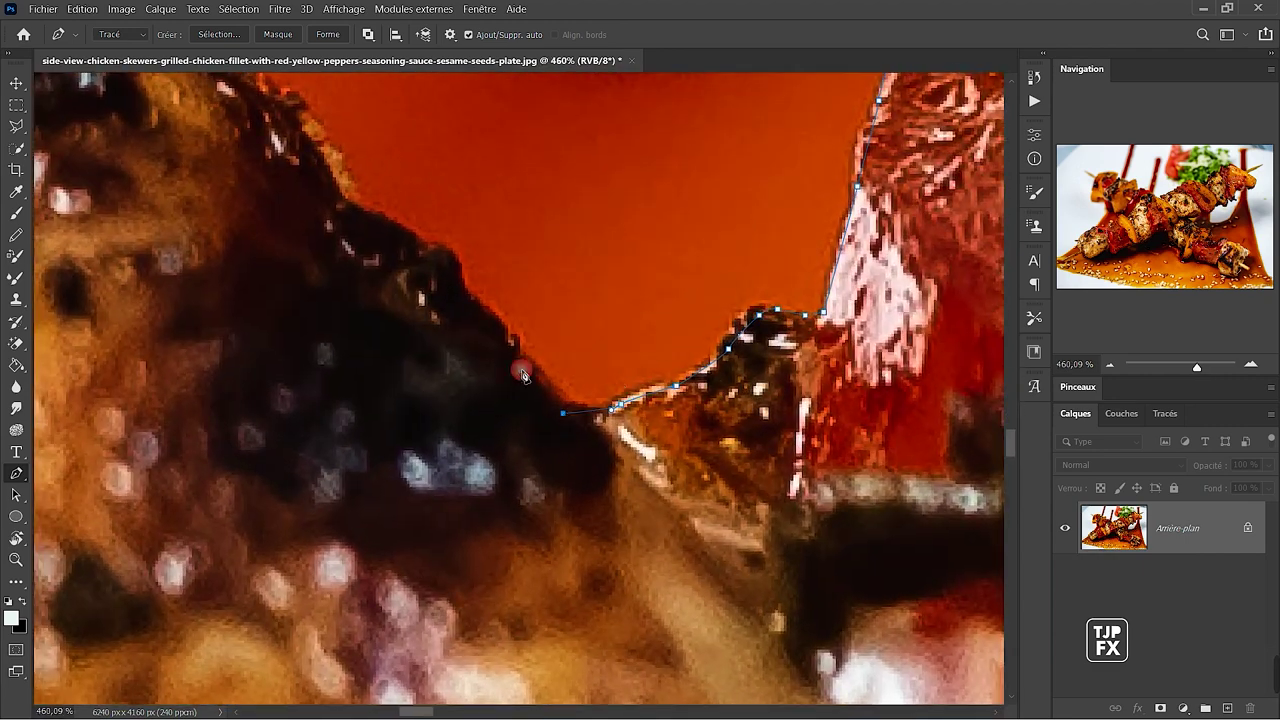
pyautogui.click(458, 296)
pyautogui.click(440, 250)
pyautogui.click(431, 254)
pyautogui.click(363, 223)
# Place anchors, including one smooth anchor, along the chicken's top and crest.
pyautogui.moveTo(371, 236); pyautogui.dragTo(646, 470)
pyautogui.click(573, 345)
pyautogui.click(559, 337)
pyautogui.click(497, 305)
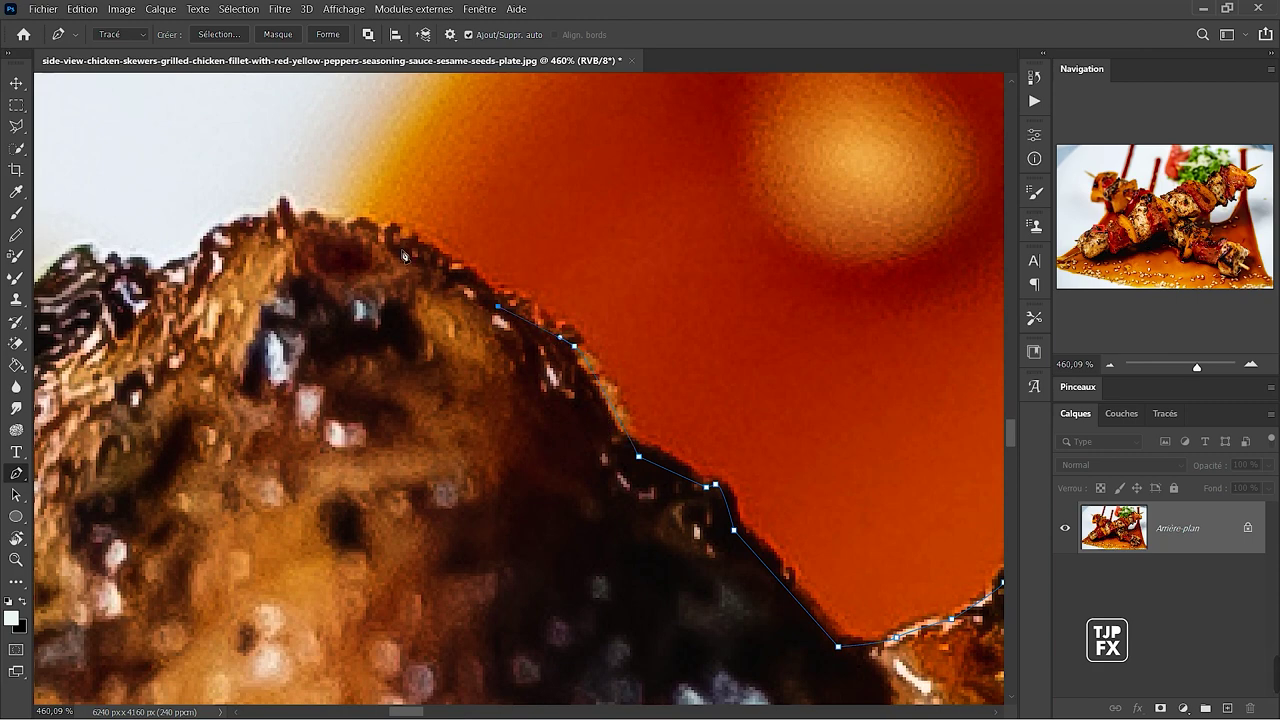
pyautogui.moveTo(388, 233); pyautogui.dragTo(362, 235)
pyautogui.moveTo(348, 289); pyautogui.dragTo(567, 282)
pyautogui.click(368, 276)
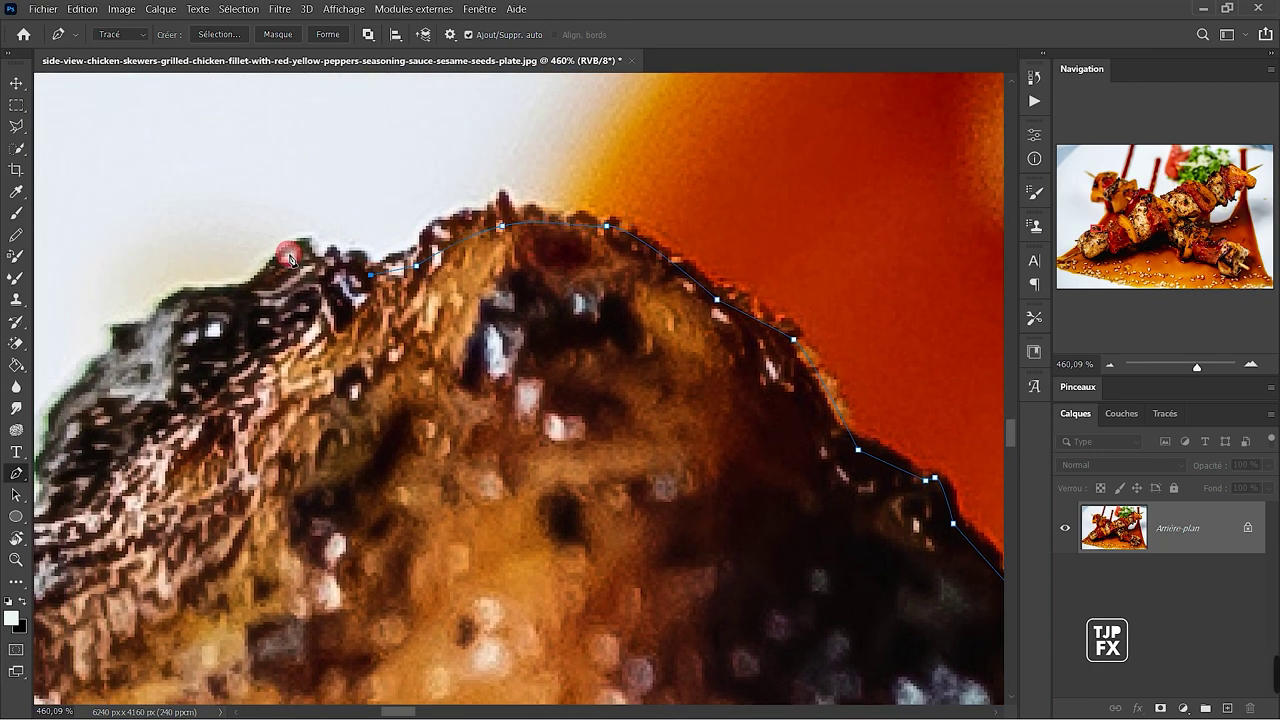
pyautogui.click(317, 253)
# Extend the path down the chicken's upper-left slope with a series of anchors.
pyautogui.moveTo(248, 355)
pyautogui.mouseDown()
pyautogui.moveTo(608, 150)
pyautogui.moveTo(595, 213)
pyautogui.mouseUp()
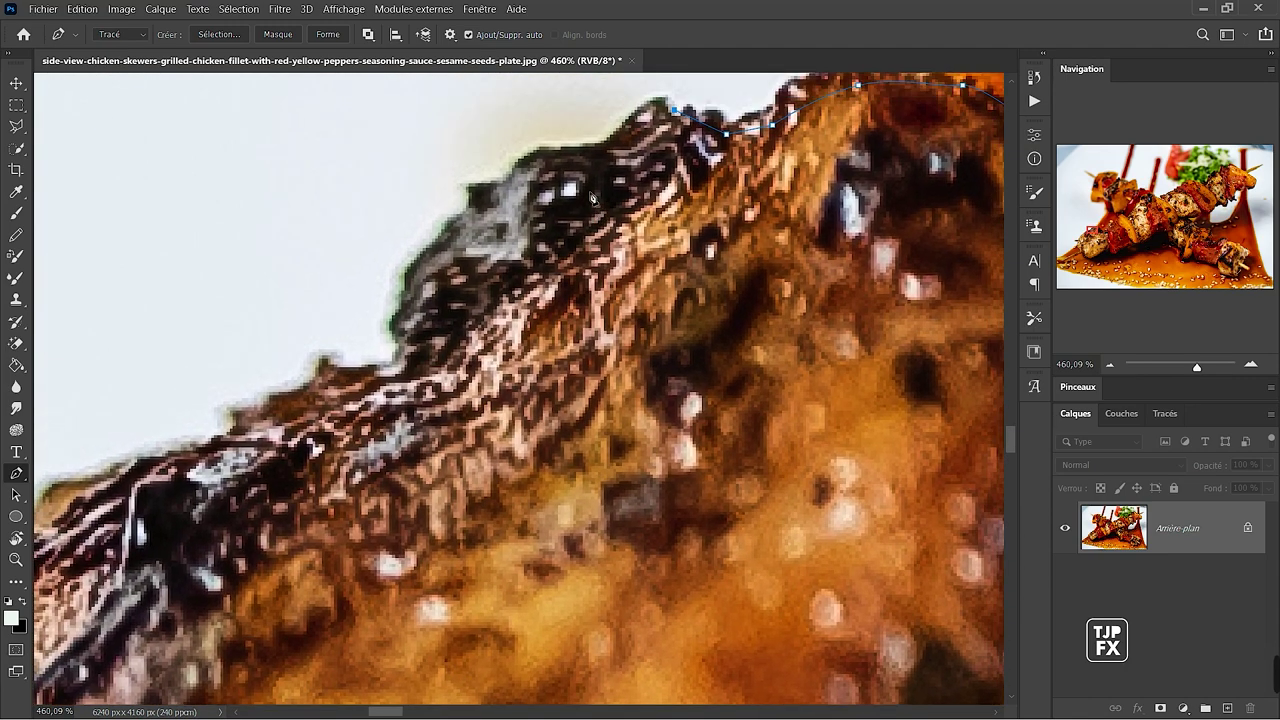
pyautogui.click(636, 133)
pyautogui.click(592, 162)
pyautogui.moveTo(386, 420); pyautogui.dragTo(635, 304)
pyautogui.click(634, 254)
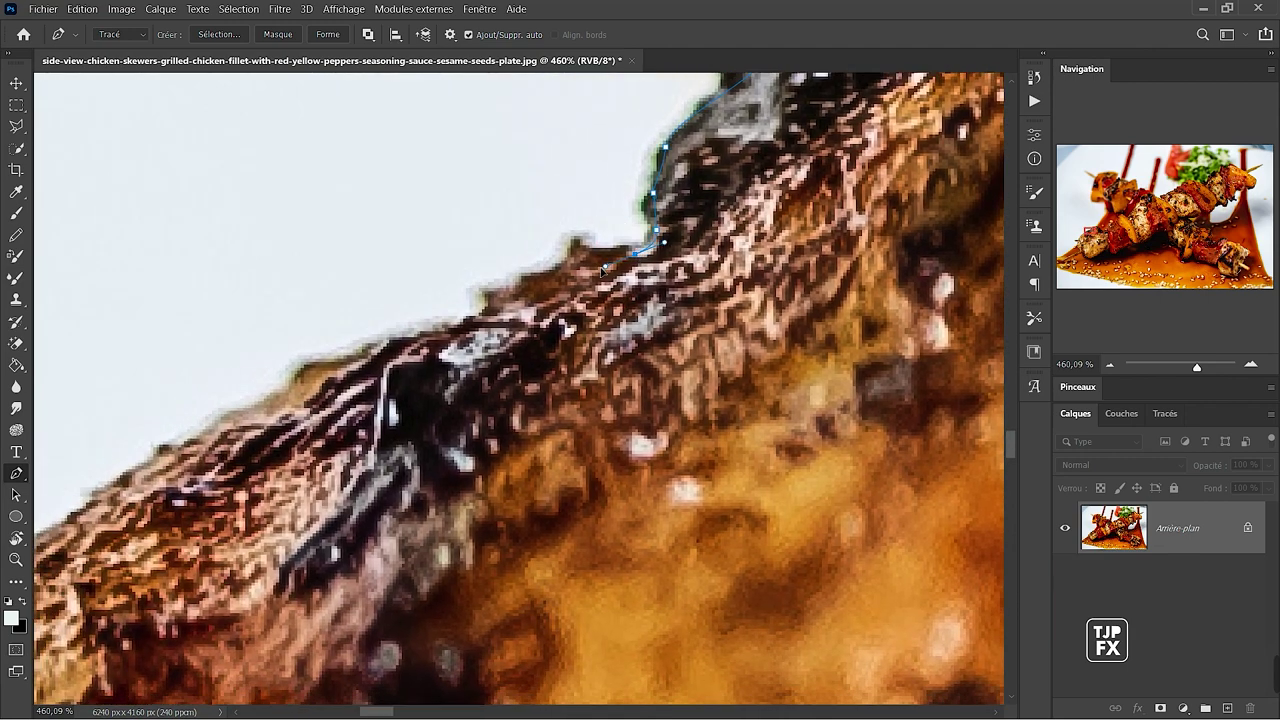
pyautogui.click(595, 267)
pyautogui.click(444, 350)
pyautogui.moveTo(444, 350); pyautogui.dragTo(739, 150)
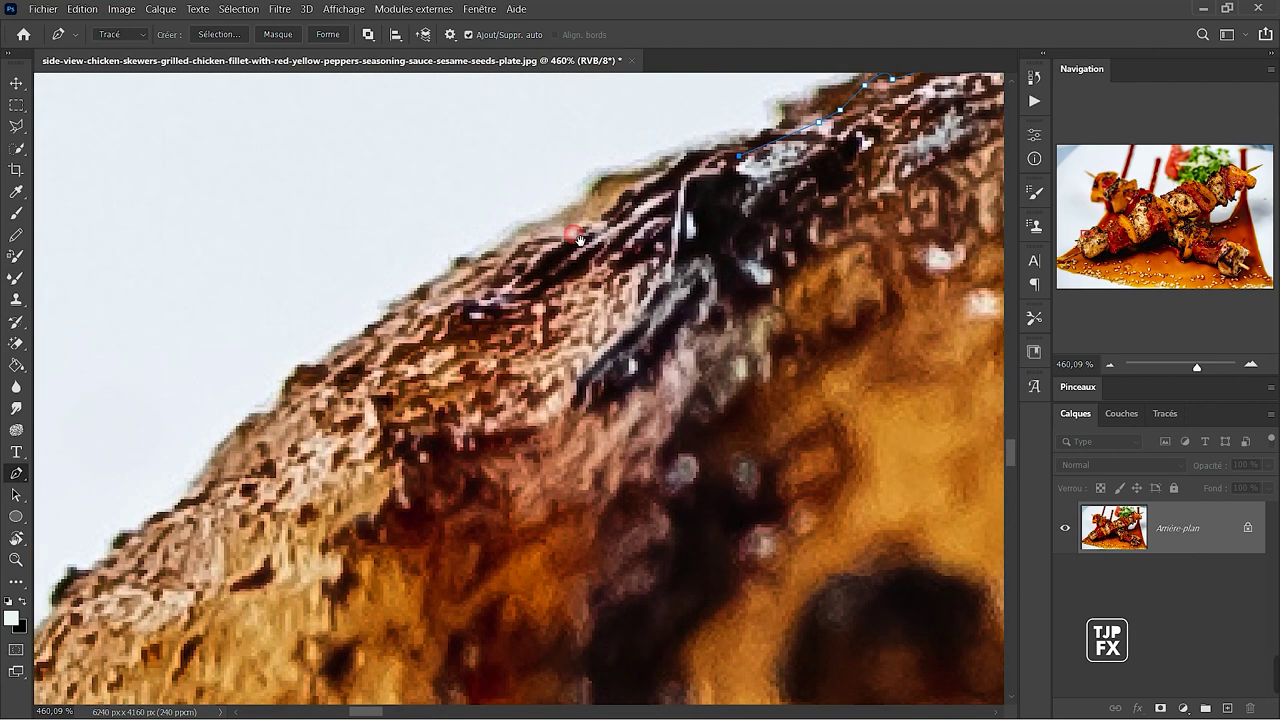
pyautogui.click(525, 256)
pyautogui.click(408, 319)
pyautogui.click(290, 383)
pyautogui.click(257, 437)
# Trace down the chicken's side, reshape the top curve, and follow the green piece's top edge.
pyautogui.moveTo(257, 437); pyautogui.dragTo(532, 234)
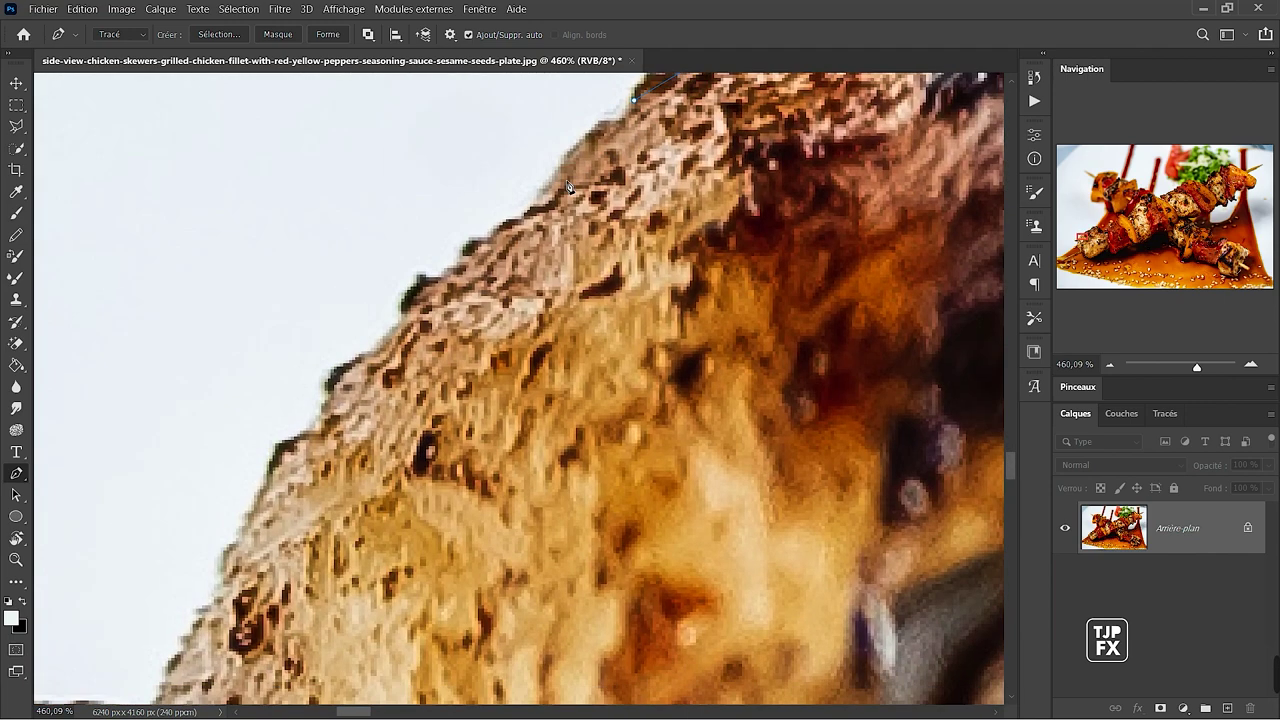
pyautogui.click(374, 368)
pyautogui.click(316, 409)
pyautogui.moveTo(327, 460); pyautogui.dragTo(458, 201)
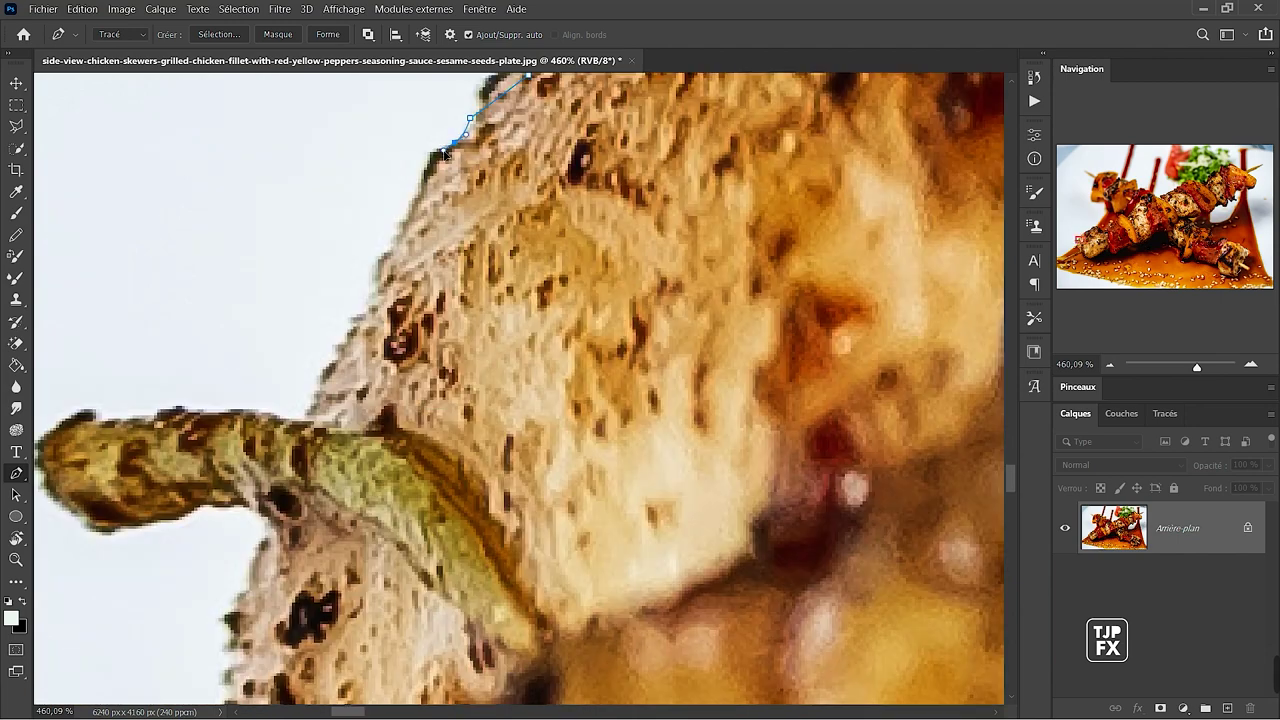
pyautogui.moveTo(472, 121); pyautogui.dragTo(466, 133)
pyautogui.click(391, 295)
pyautogui.click(316, 405)
pyautogui.click(301, 439)
pyautogui.moveTo(278, 428); pyautogui.dragTo(573, 243)
pyautogui.click(572, 239)
pyautogui.click(455, 242)
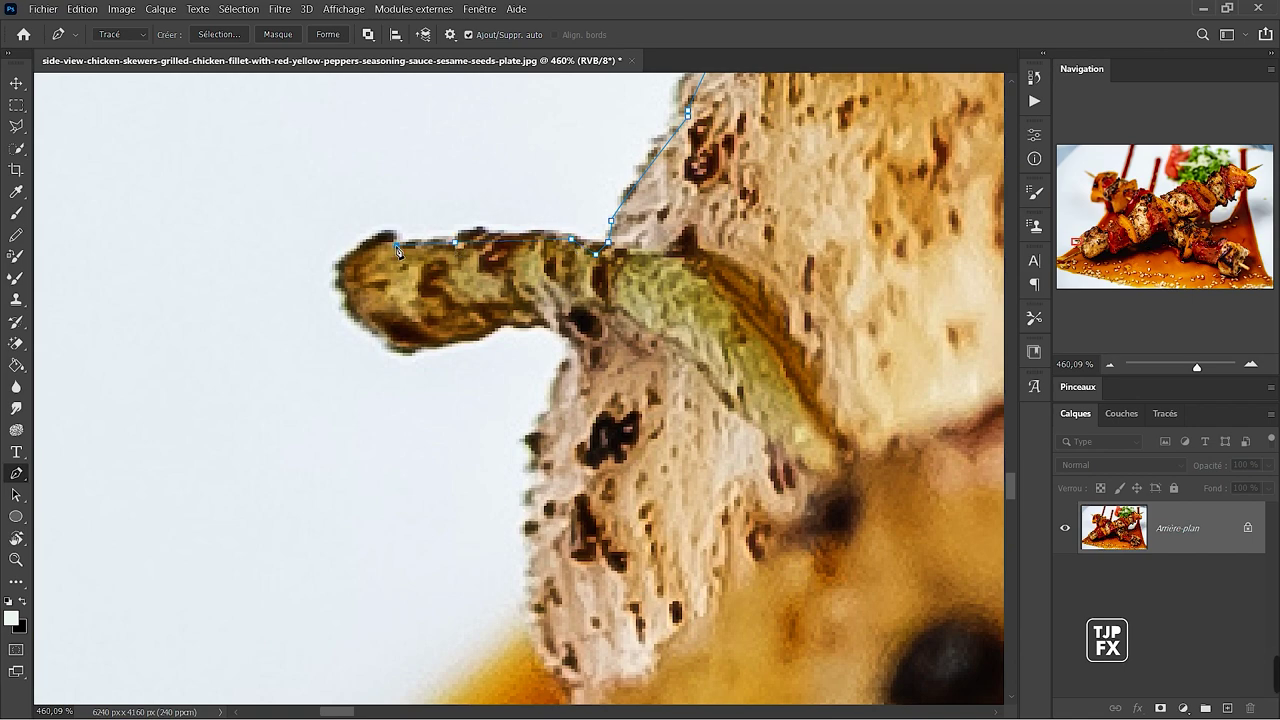
pyautogui.click(396, 244)
pyautogui.click(387, 227)
# Curve the path around the chicken's tip with smooth and corner anchors.
pyautogui.moveTo(329, 271); pyautogui.dragTo(441, 360)
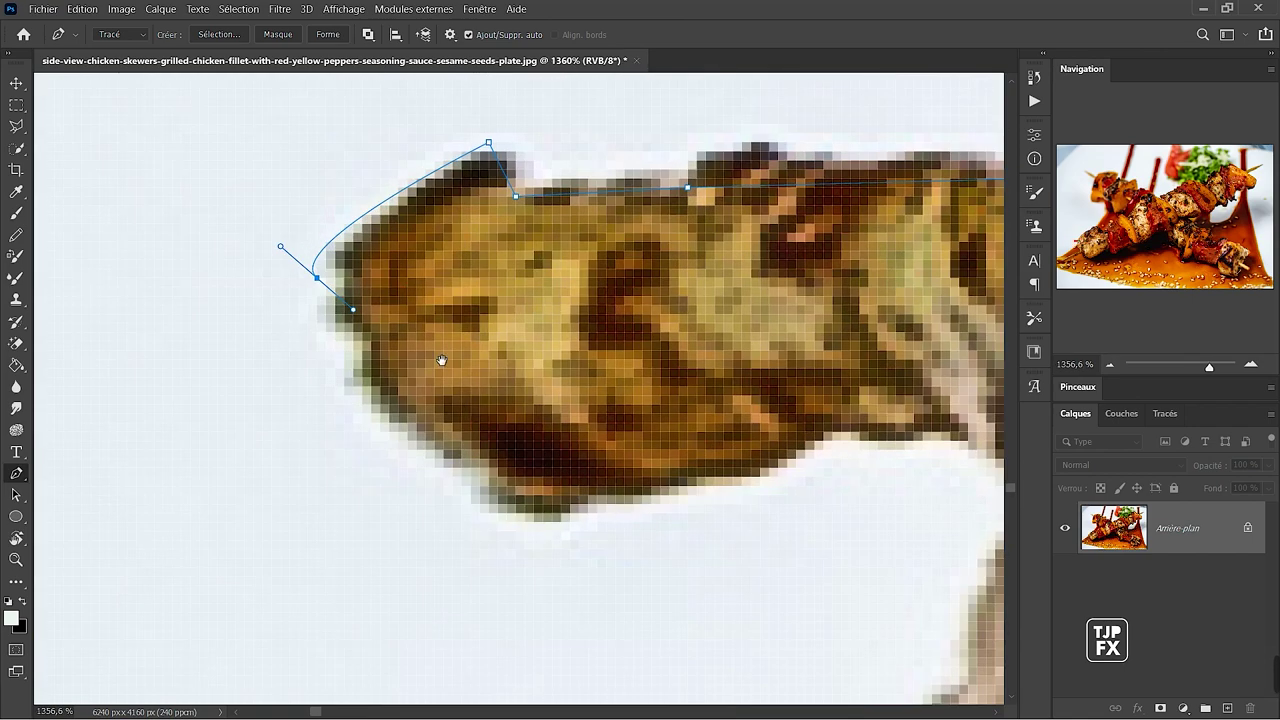
pyautogui.moveTo(316, 279); pyautogui.dragTo(331, 286)
pyautogui.click(372, 371)
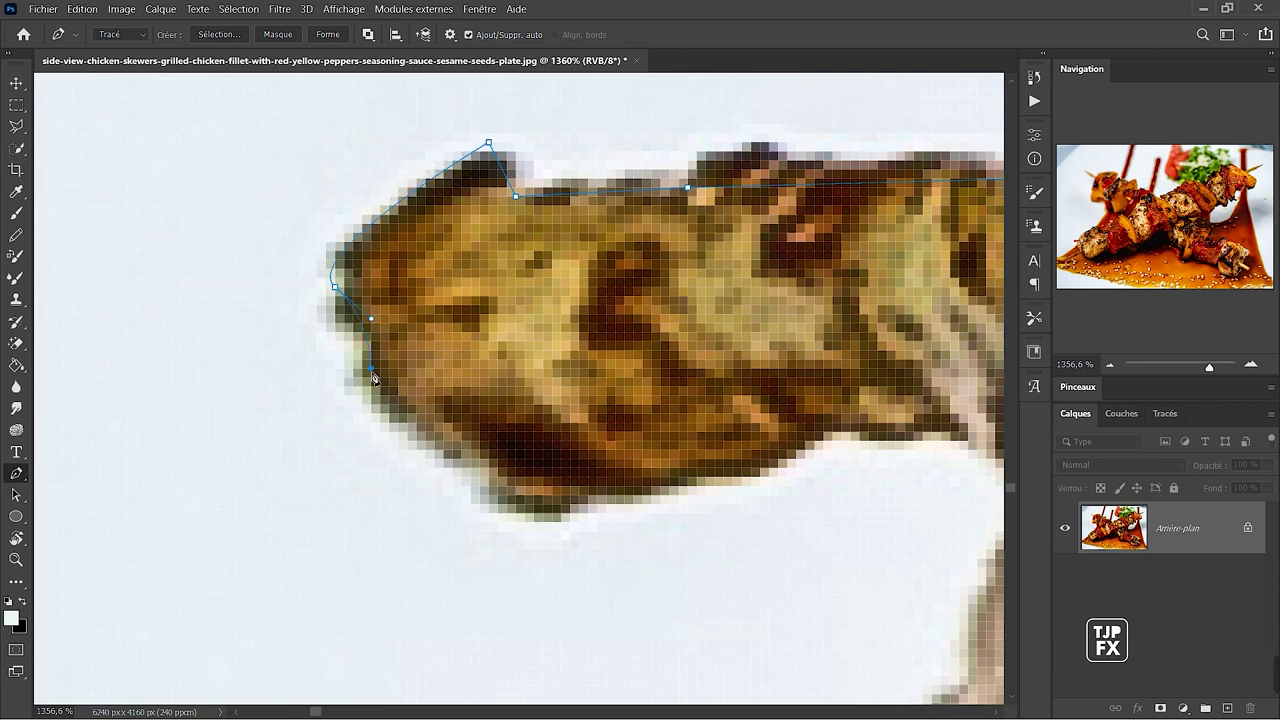
pyautogui.click(388, 395)
pyautogui.click(451, 459)
pyautogui.click(488, 459)
pyautogui.click(506, 505)
# Run a line of anchors along the chicken's lower edge.
pyautogui.moveTo(506, 505); pyautogui.dragTo(289, 352)
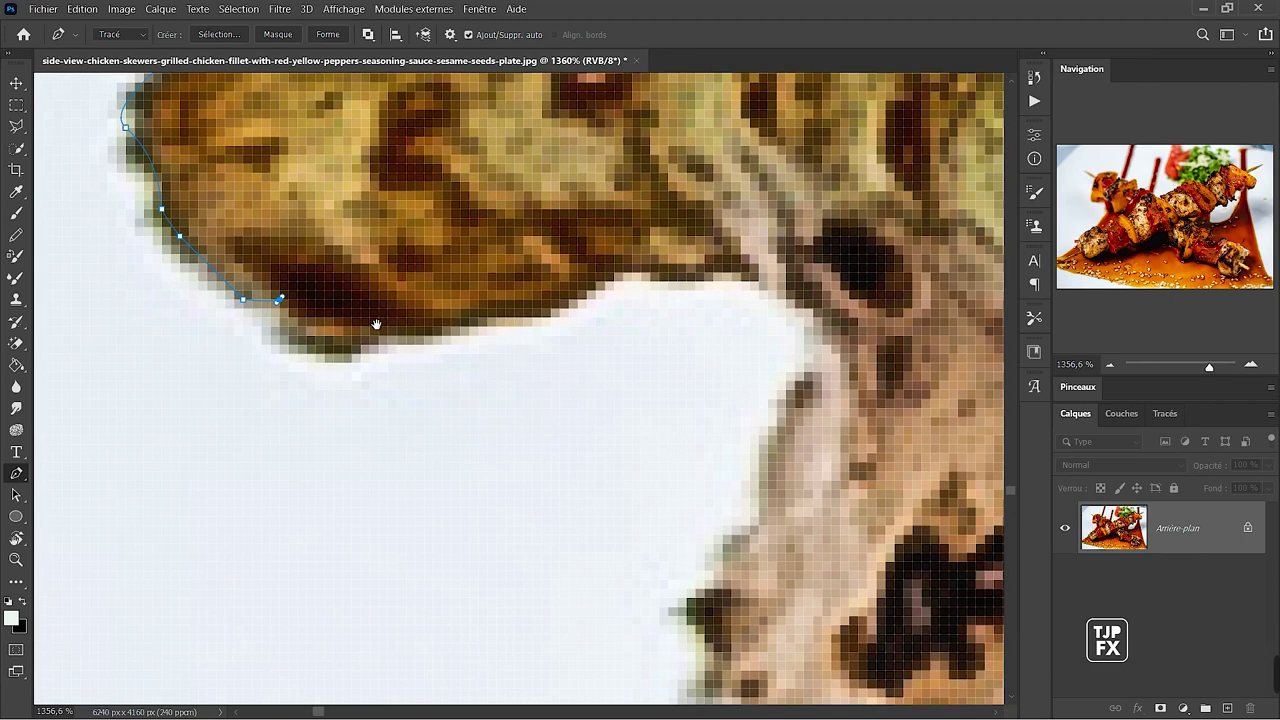
pyautogui.click(330, 363)
pyautogui.click(380, 343)
pyautogui.click(461, 325)
pyautogui.click(597, 279)
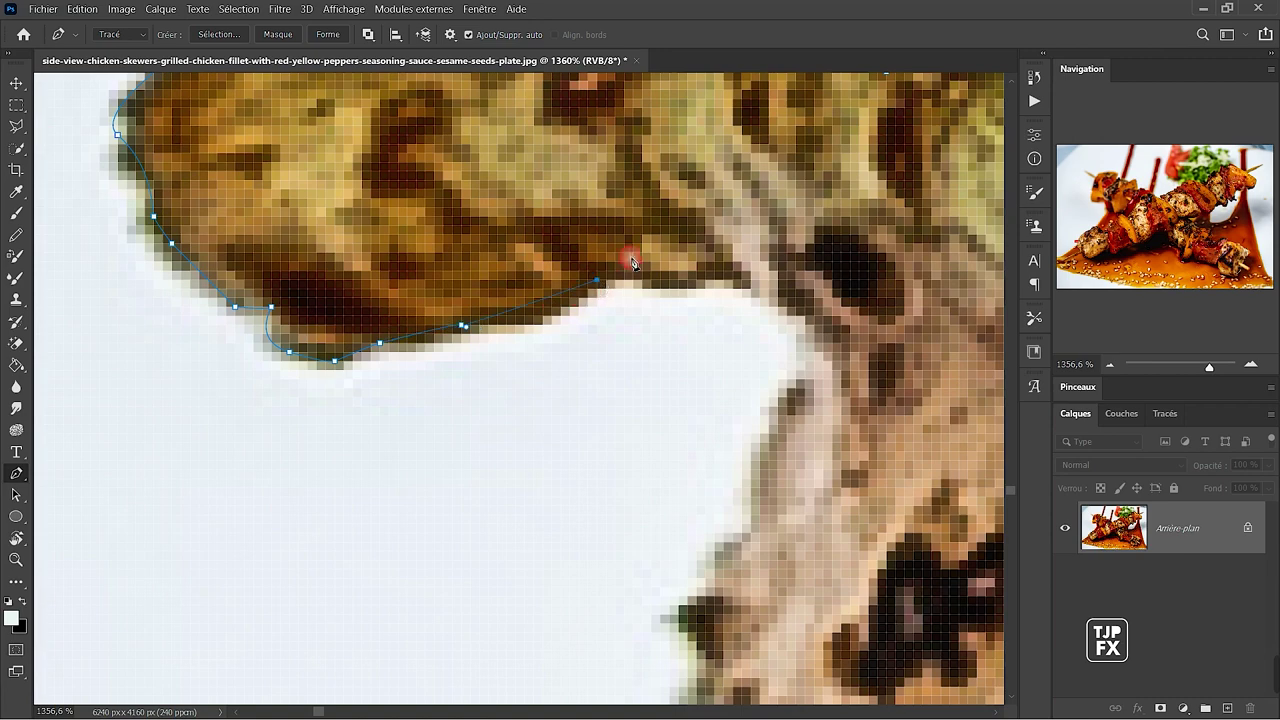
pyautogui.click(643, 263)
pyautogui.click(706, 280)
pyautogui.click(779, 286)
# Continue anchors down the chicken's side against the white plate.
pyautogui.moveTo(846, 542); pyautogui.dragTo(530, 380)
pyautogui.click(444, 300)
pyautogui.click(435, 354)
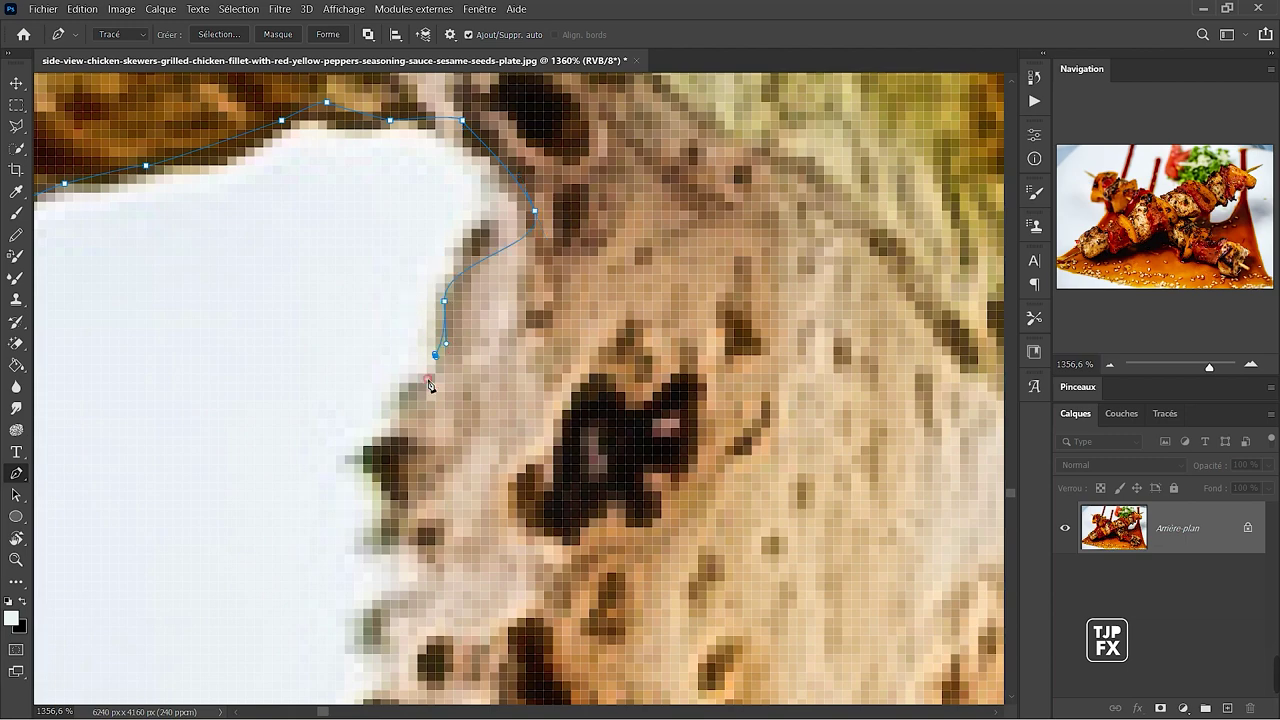
pyautogui.click(435, 382)
pyautogui.click(408, 410)
pyautogui.click(389, 490)
pyautogui.click(414, 506)
pyautogui.click(421, 541)
pyautogui.click(431, 567)
# Add a smooth anchor and carry the path down to where the chicken meets the sauce.
pyautogui.moveTo(458, 647); pyautogui.dragTo(621, 253)
pyautogui.click(550, 219)
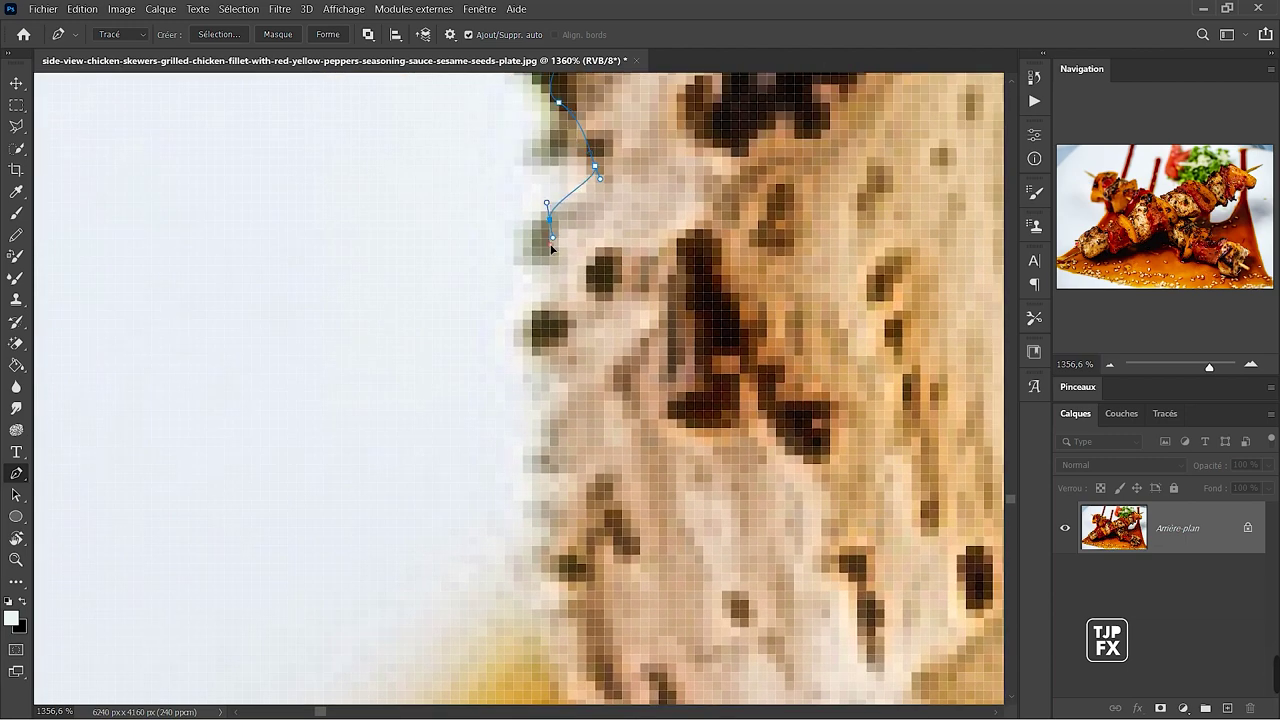
pyautogui.click(541, 265)
pyautogui.click(549, 283)
pyautogui.moveTo(559, 310); pyautogui.dragTo(560, 332)
pyautogui.moveTo(441, 433); pyautogui.dragTo(500, 224)
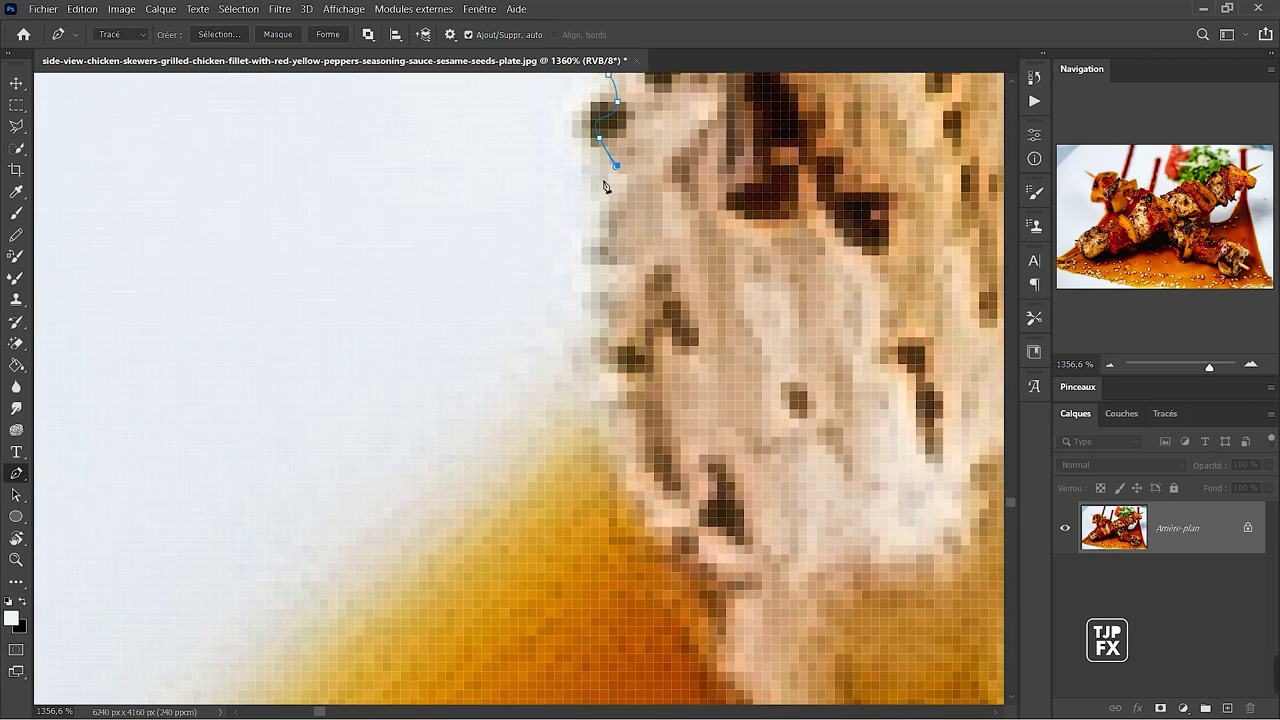
pyautogui.click(602, 245)
pyautogui.click(591, 277)
pyautogui.click(600, 340)
pyautogui.click(586, 471)
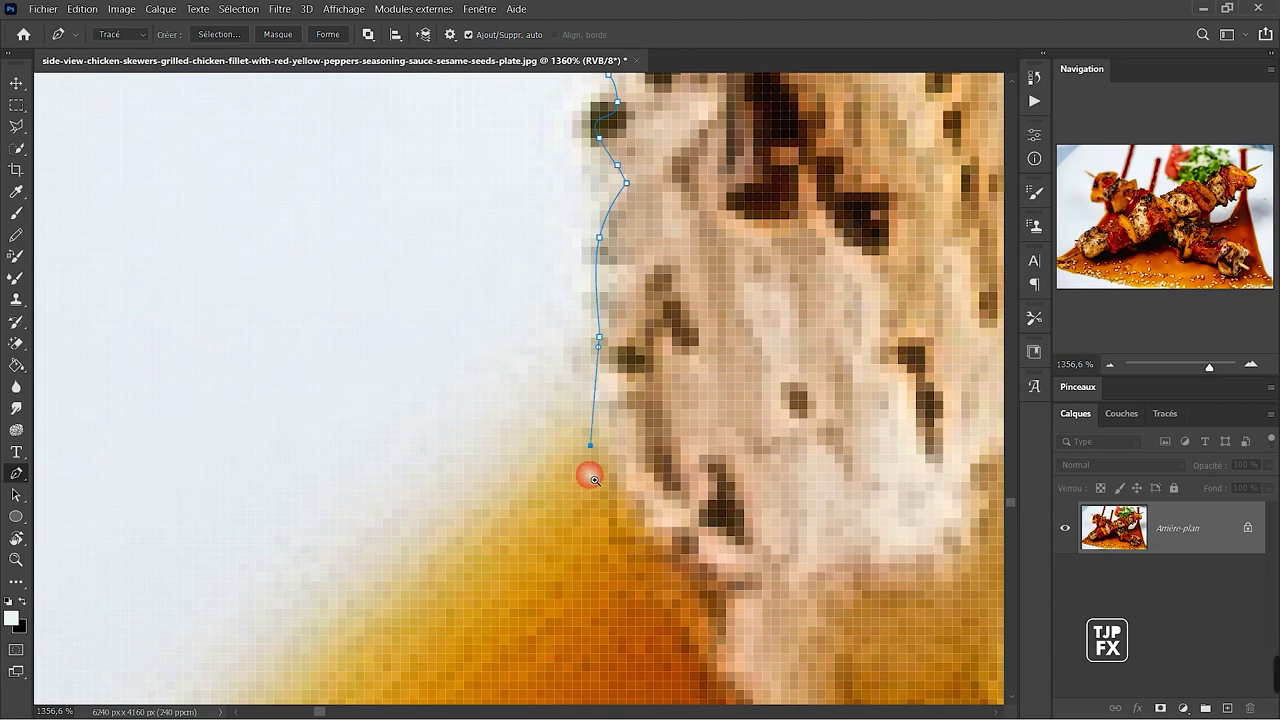
pyautogui.scroll(-10, 586, 471)
pyautogui.scroll(5, 521, 533)
# Add anchors along the boundary between the chicken and the orange sauce.
pyautogui.scroll(5, 393, 204)
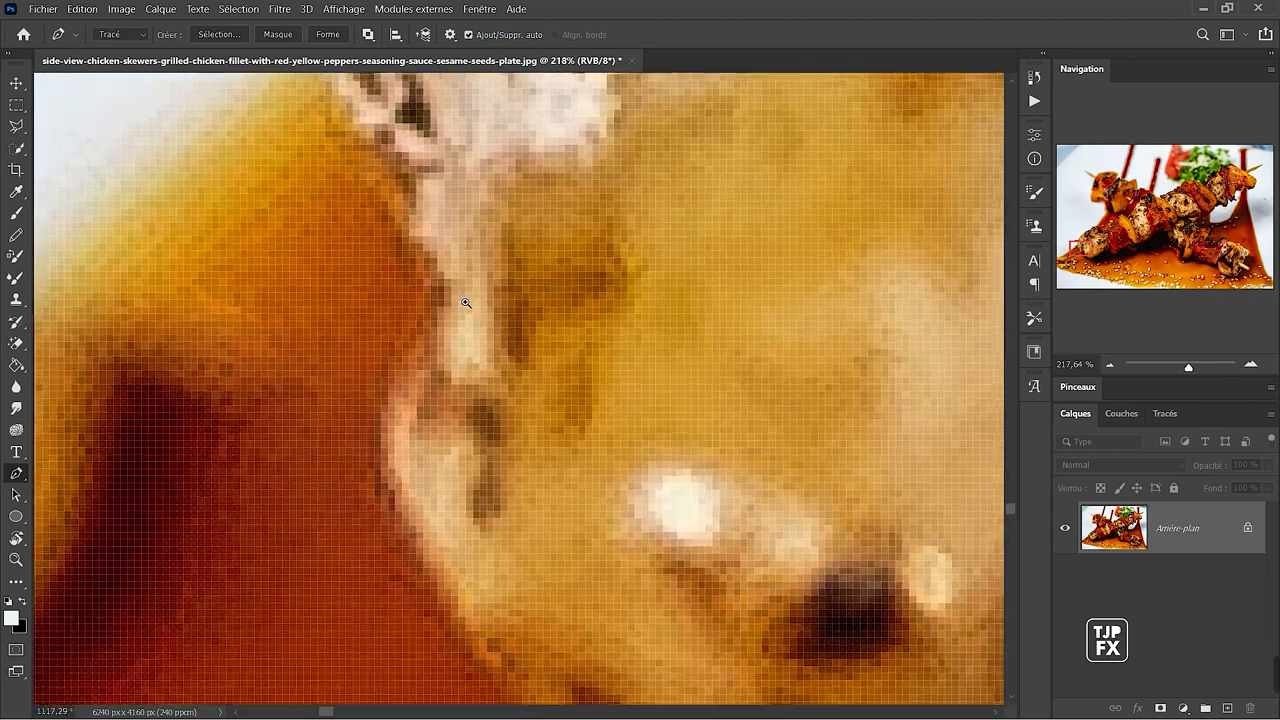
pyautogui.moveTo(393, 204)
pyautogui.mouseDown()
pyautogui.moveTo(408, 329)
pyautogui.moveTo(466, 360)
pyautogui.mouseUp()
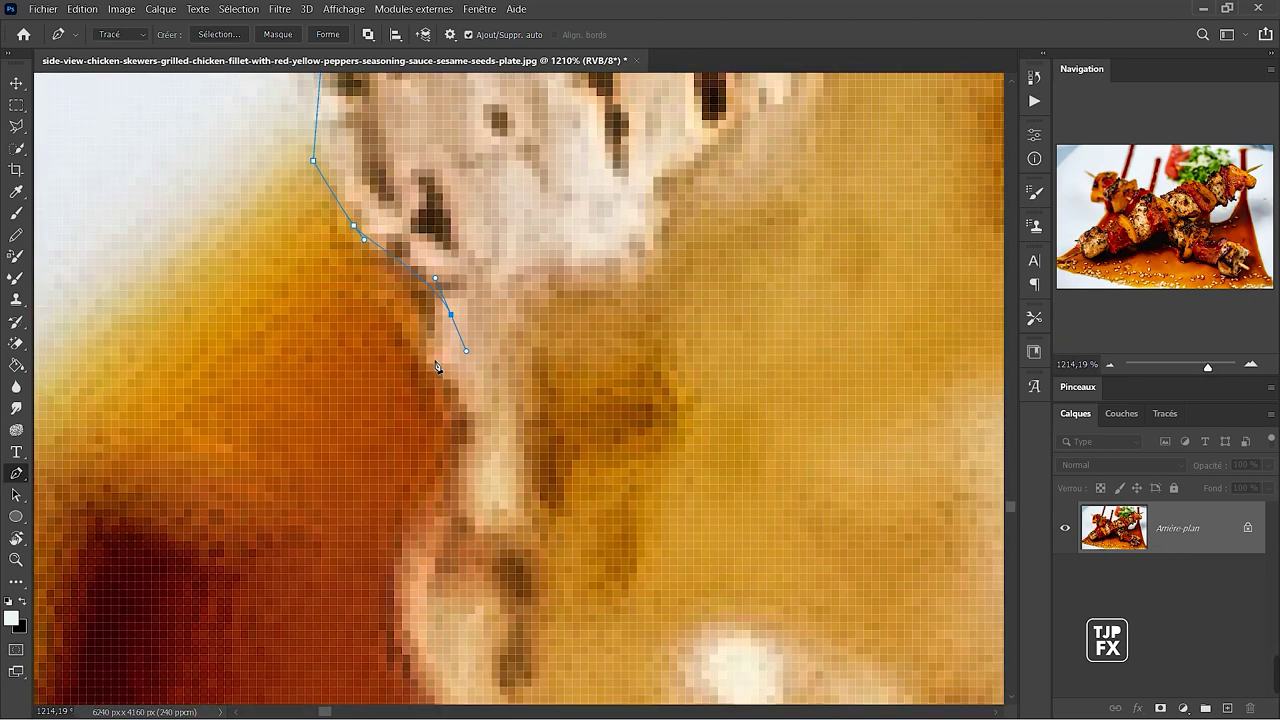
pyautogui.click(434, 354)
pyautogui.click(483, 442)
pyautogui.click(475, 459)
pyautogui.click(448, 495)
pyautogui.scroll(-3, 545, 381)
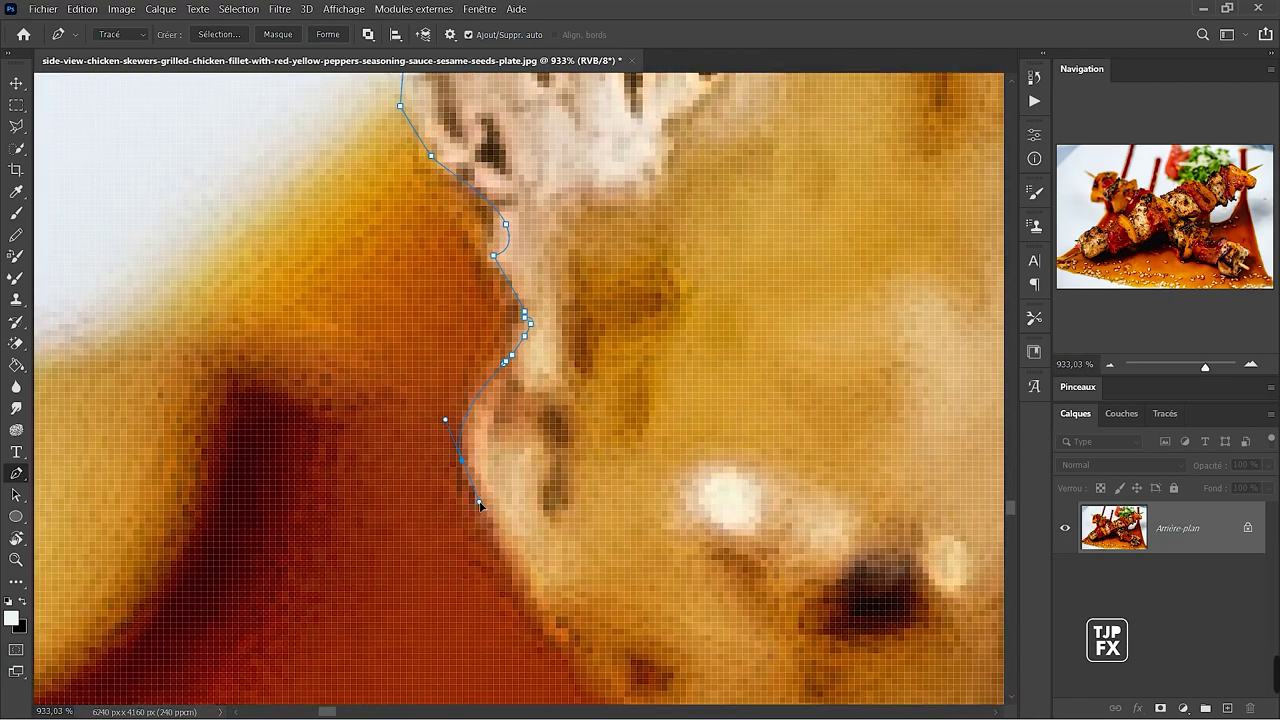
# Place curved anchors around the small bump and along the sauce side toward the stick.
pyautogui.moveTo(656, 609); pyautogui.dragTo(459, 333)
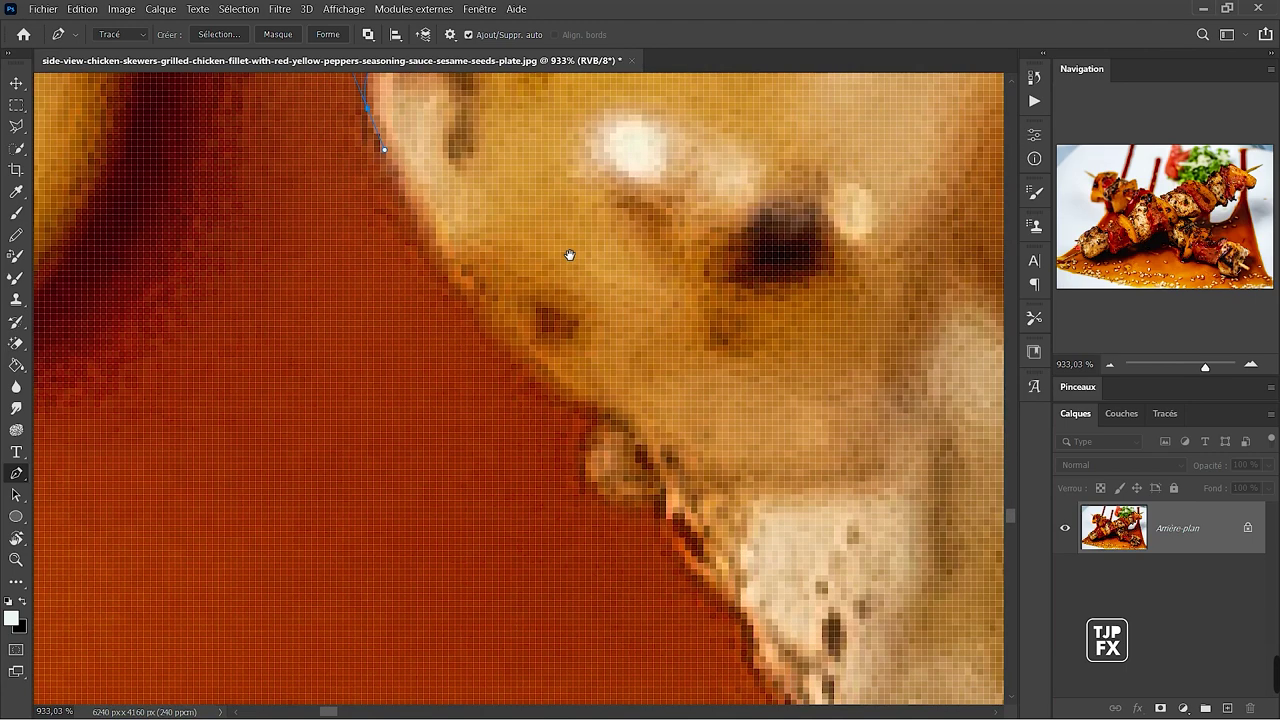
pyautogui.click(469, 376)
pyautogui.moveTo(568, 475); pyautogui.dragTo(599, 488)
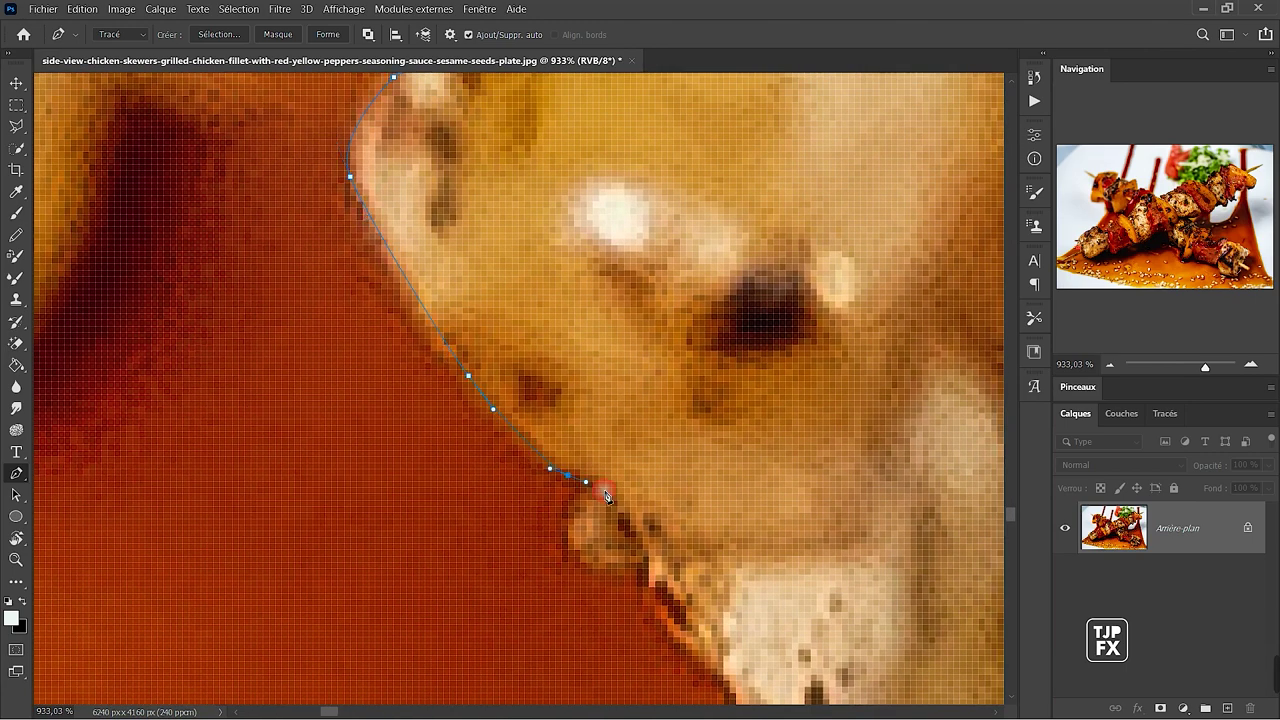
pyautogui.moveTo(608, 567); pyautogui.dragTo(615, 569)
pyautogui.moveTo(677, 651); pyautogui.dragTo(635, 472)
pyautogui.moveTo(700, 559)
pyautogui.mouseDown()
pyautogui.moveTo(714, 582)
pyautogui.moveTo(800, 497)
pyautogui.mouseUp()
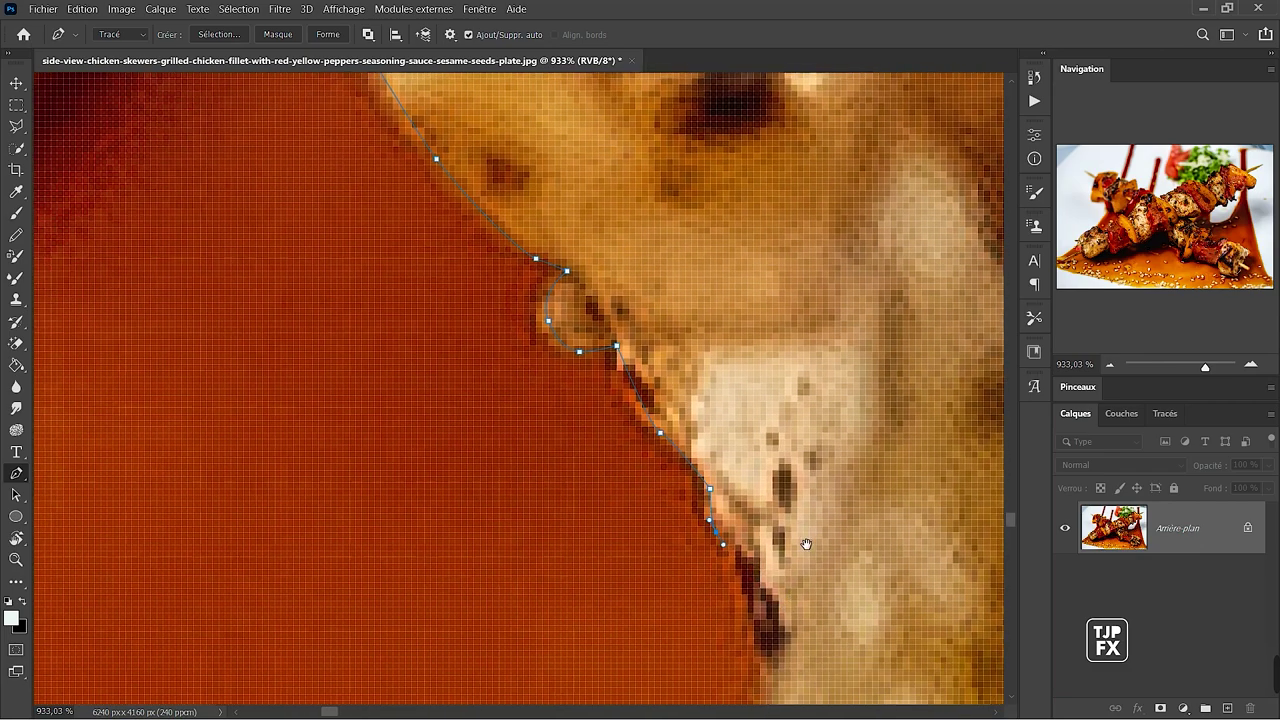
pyautogui.moveTo(801, 655); pyautogui.dragTo(858, 422)
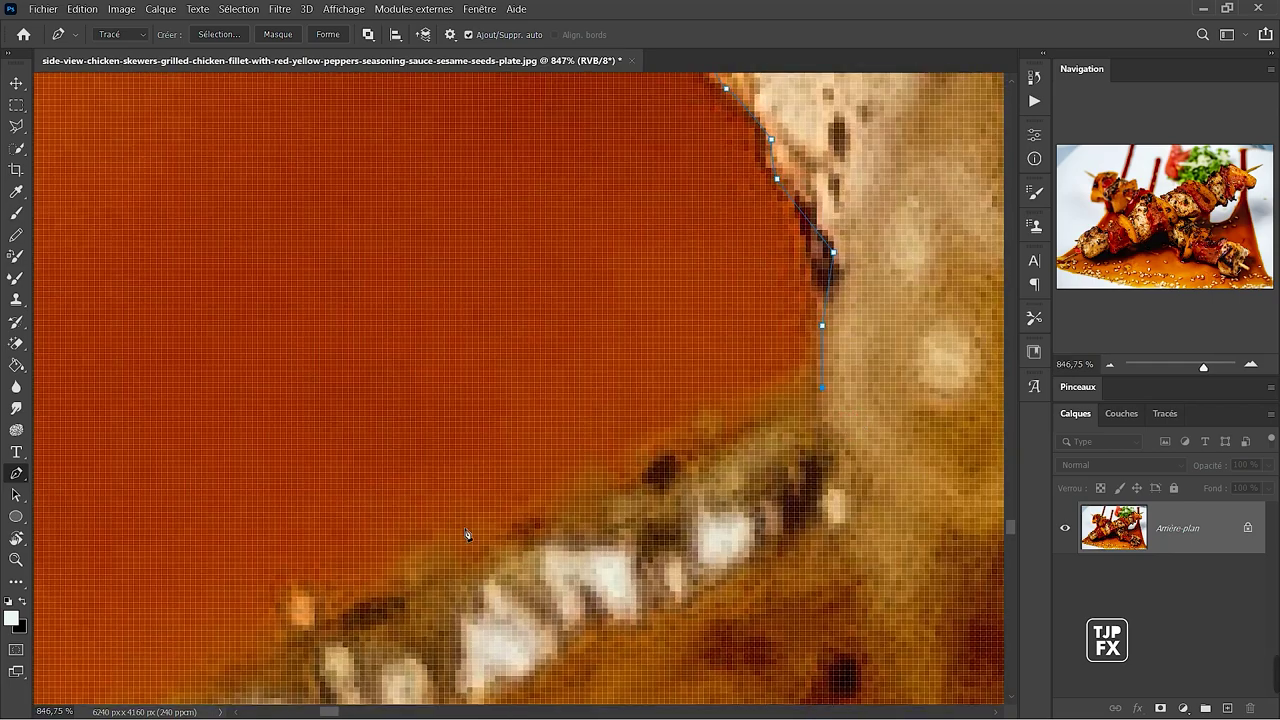
# Insert an extra anchor on the skewer stick's outline.
pyautogui.scroll(-2, 432, 583)
pyautogui.scroll(-3, 854, 597)
pyautogui.scroll(-4, 629, 437)
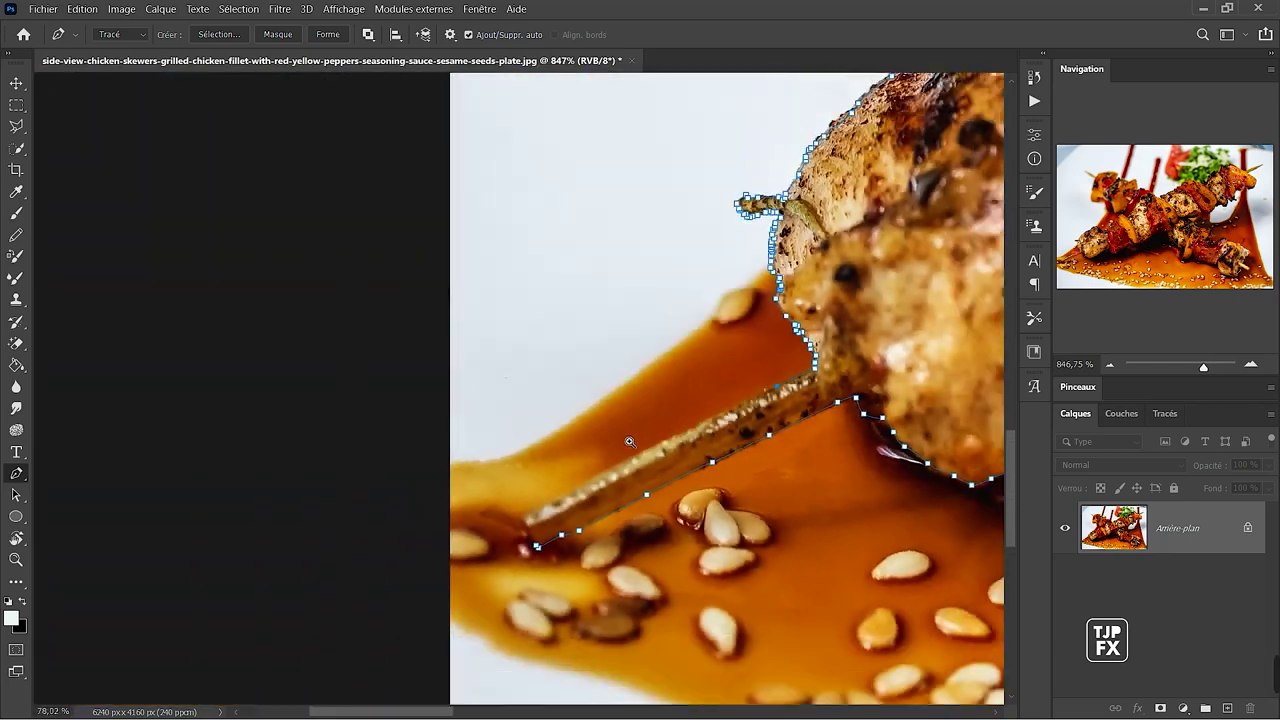
pyautogui.scroll(-2, 588, 511)
pyautogui.scroll(2, 588, 511)
pyautogui.scroll(2, 588, 511)
pyautogui.scroll(3, 737, 474)
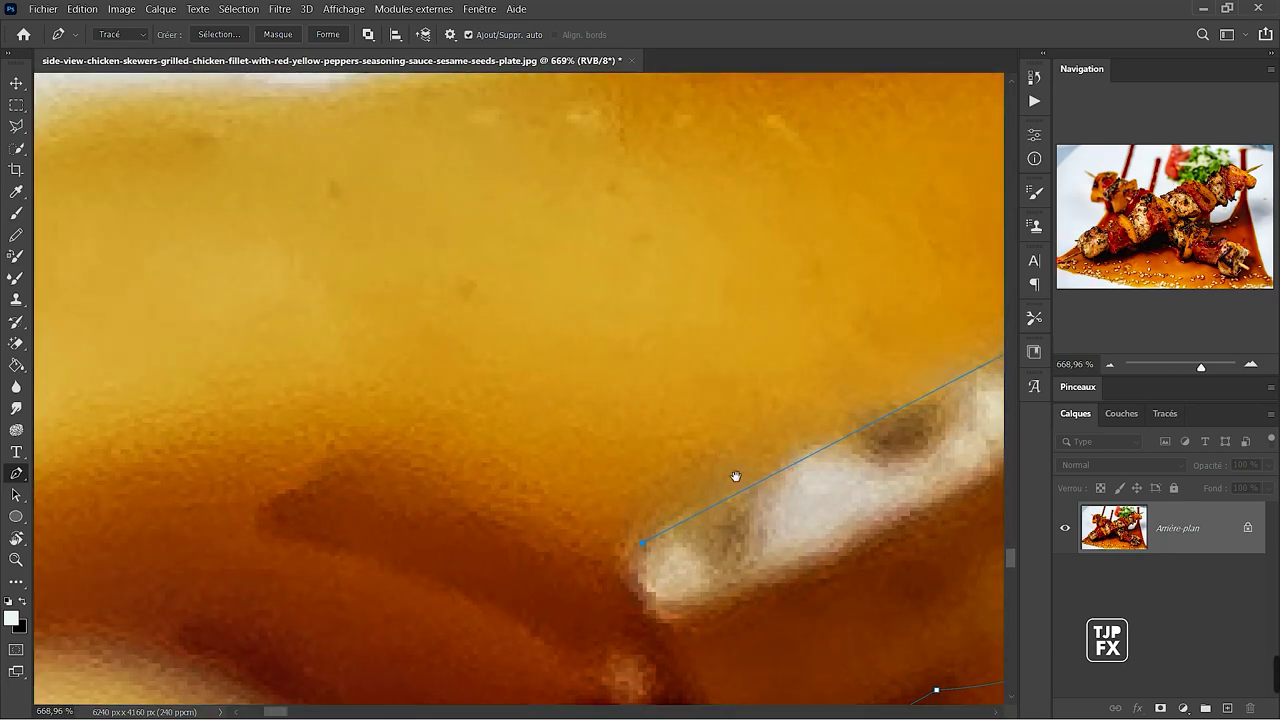
pyautogui.scroll(1, 691, 380)
pyautogui.click(775, 349)
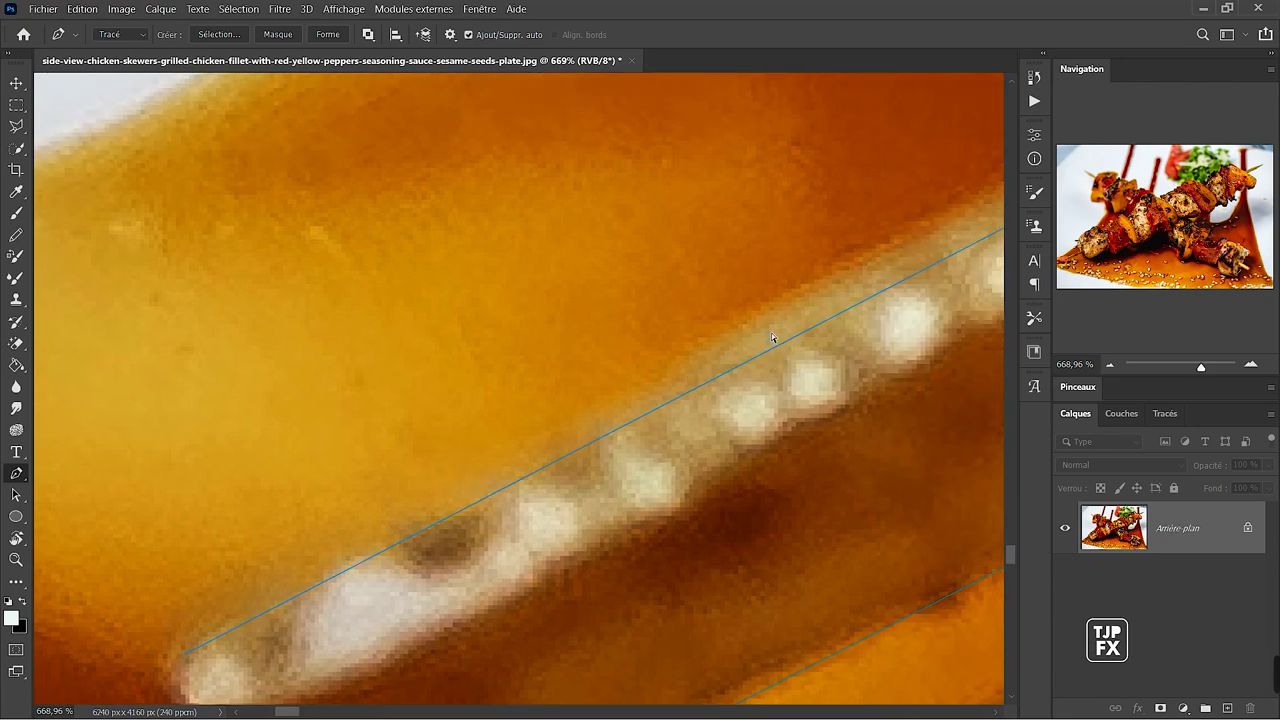
# Trace around the stick's end and close the path on its starting anchor.
pyautogui.scroll(3, 774, 354)
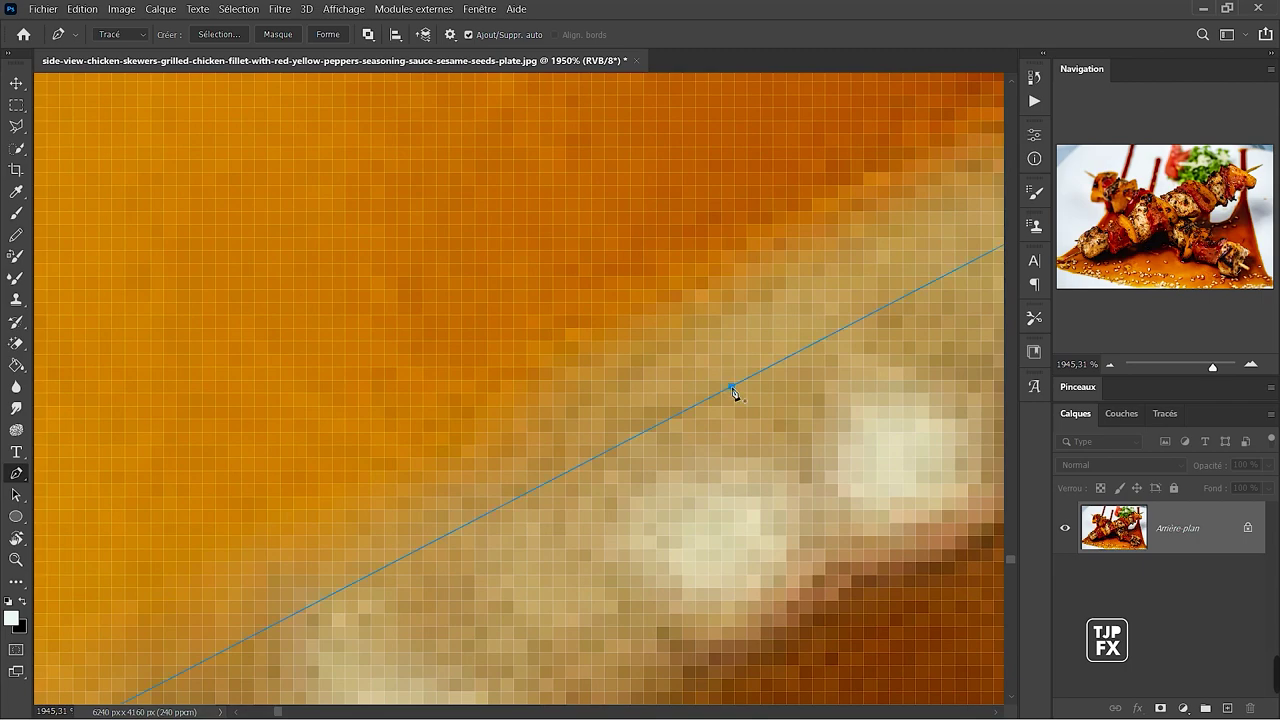
pyautogui.scroll(-5, 648, 370)
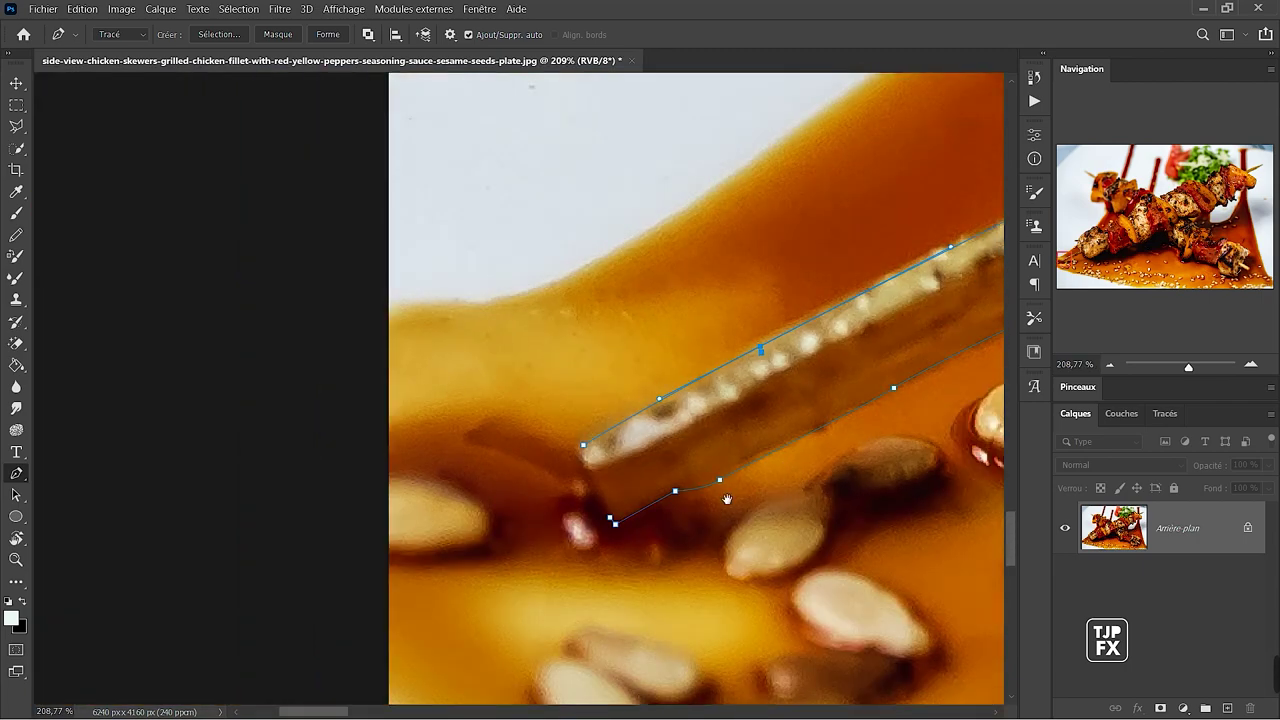
pyautogui.scroll(2, 525, 383)
pyautogui.click(528, 396)
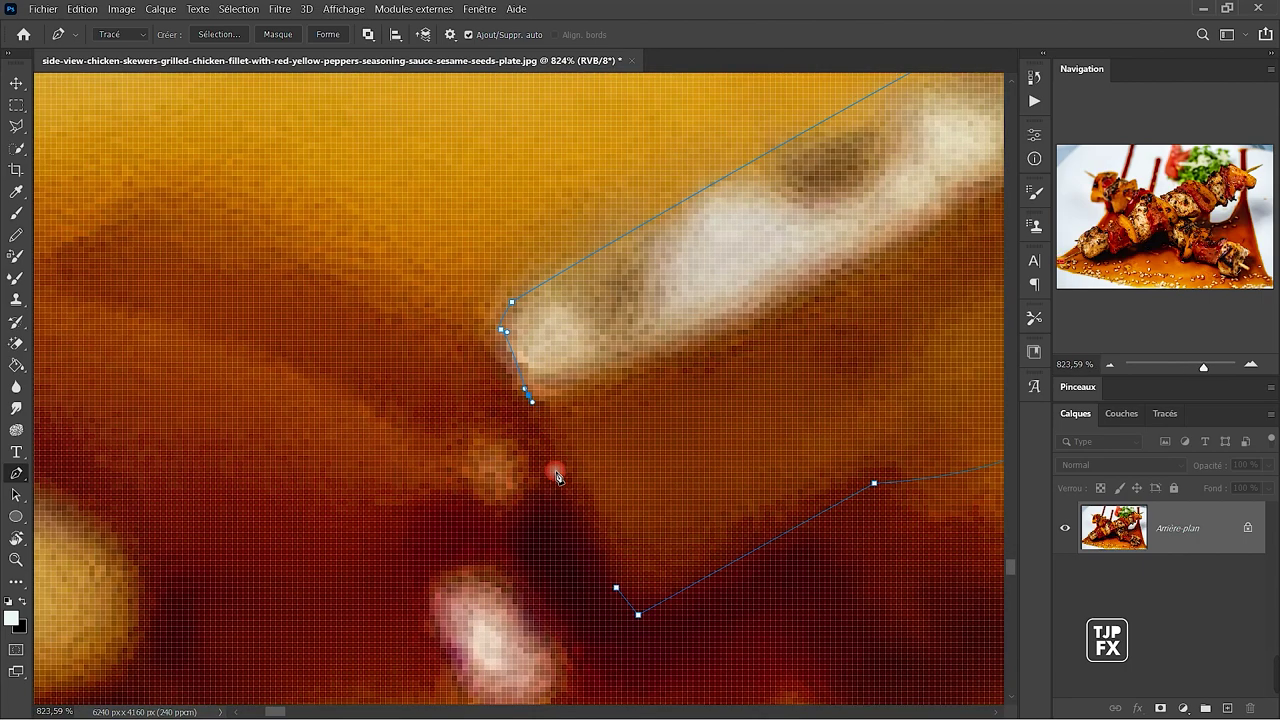
pyautogui.click(572, 505)
pyautogui.click(589, 566)
pyautogui.click(618, 589)
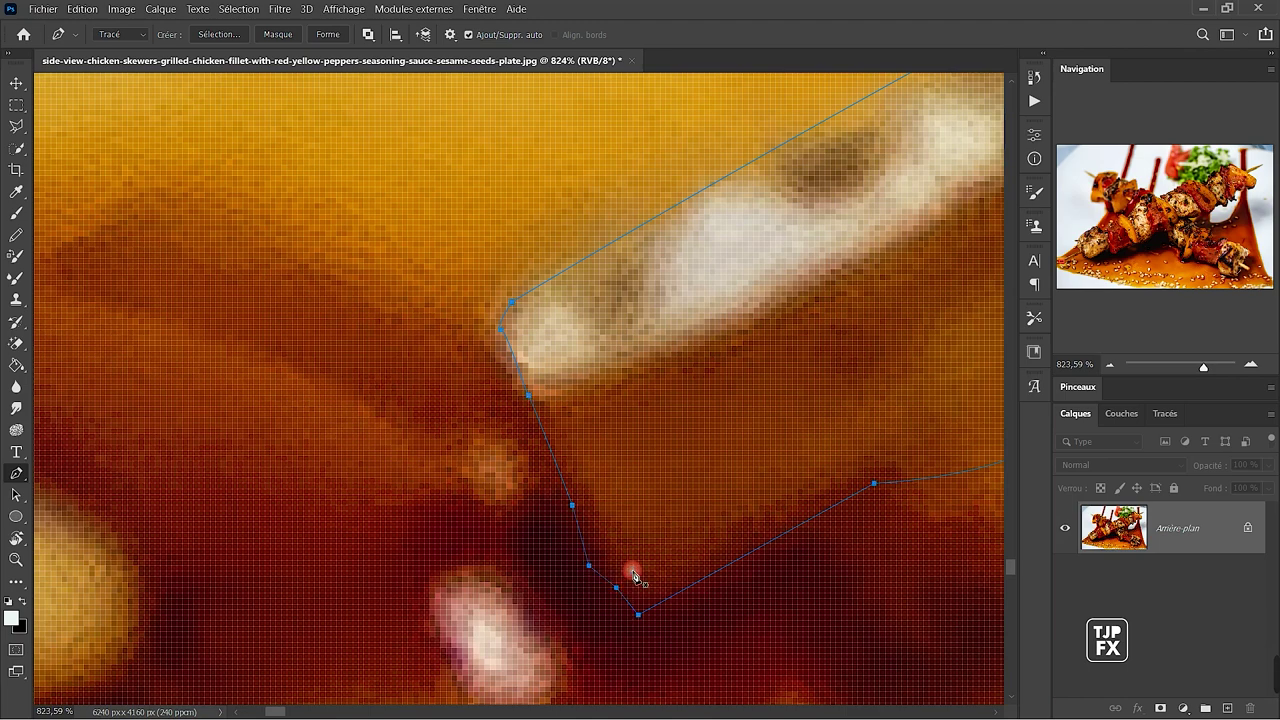
pyautogui.scroll(-5, 609, 526)
pyautogui.scroll(-5, 609, 526)
pyautogui.scroll(-3, 287, 640)
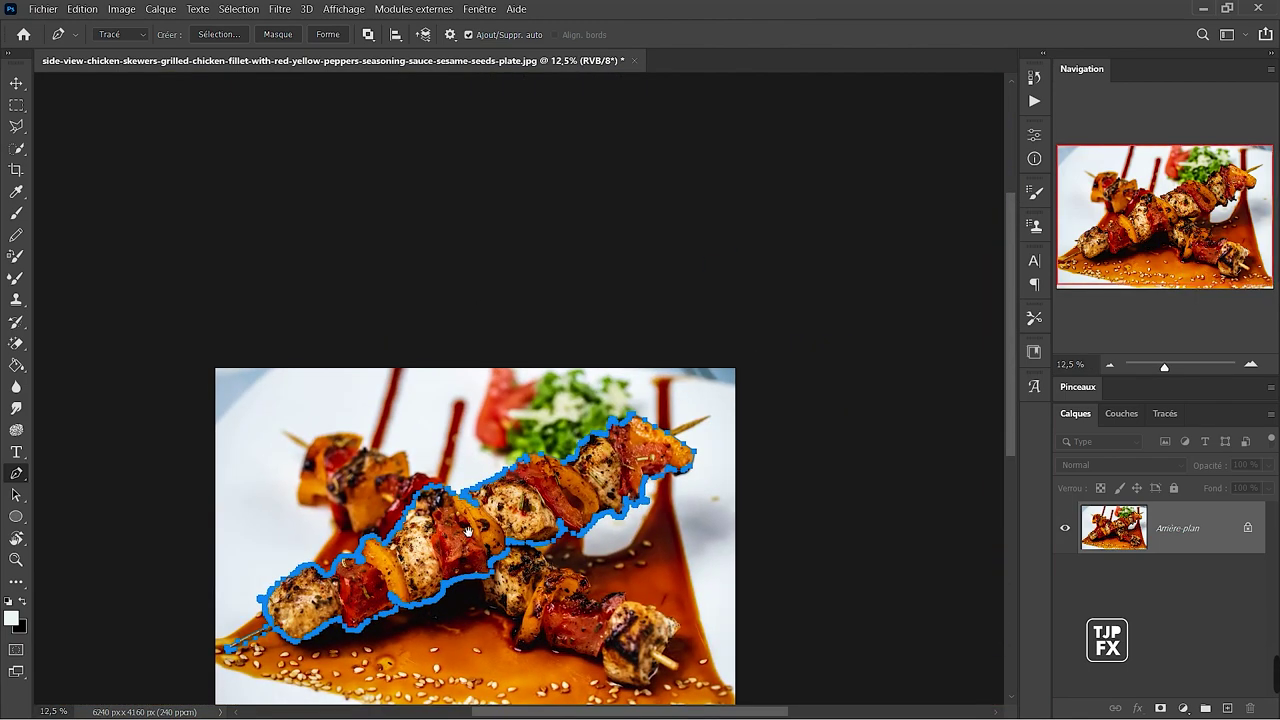
# Convert the skewer path to a selection with Définir une sélection and add a layer mask from it.
pyautogui.moveTo(287, 640); pyautogui.dragTo(523, 504)
pyautogui.rightClick(645, 449)
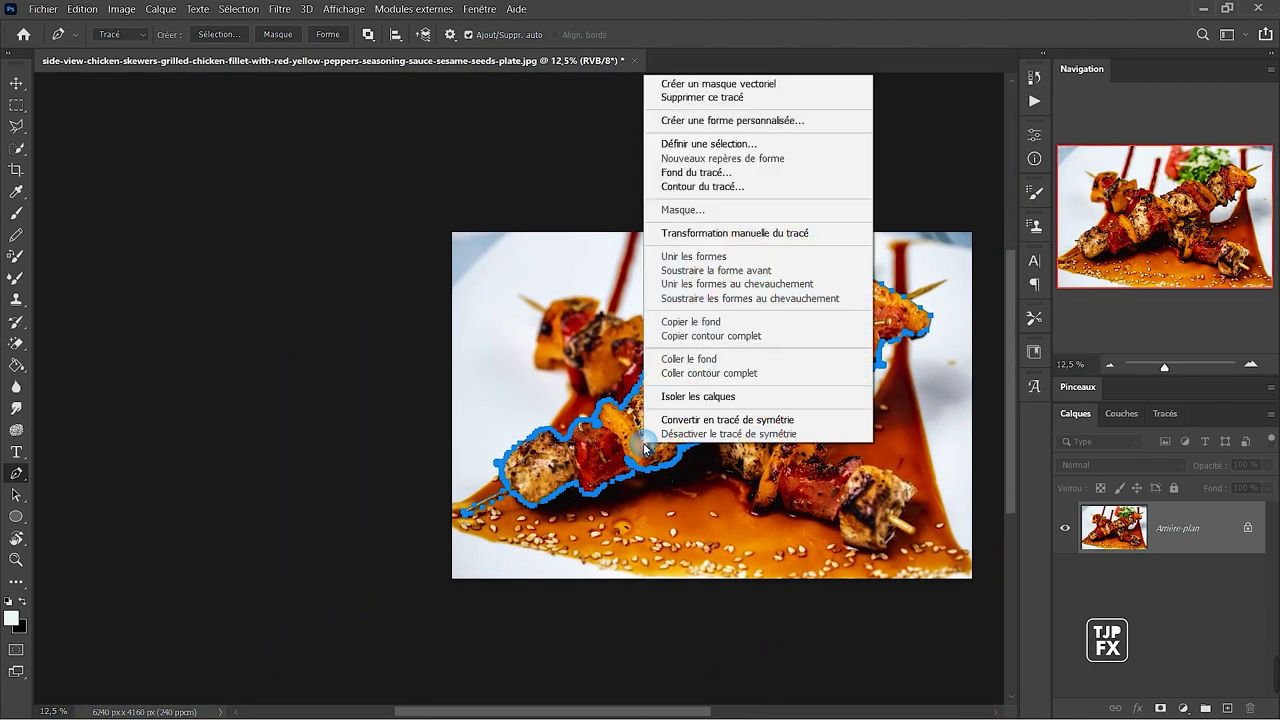
pyautogui.click(694, 148)
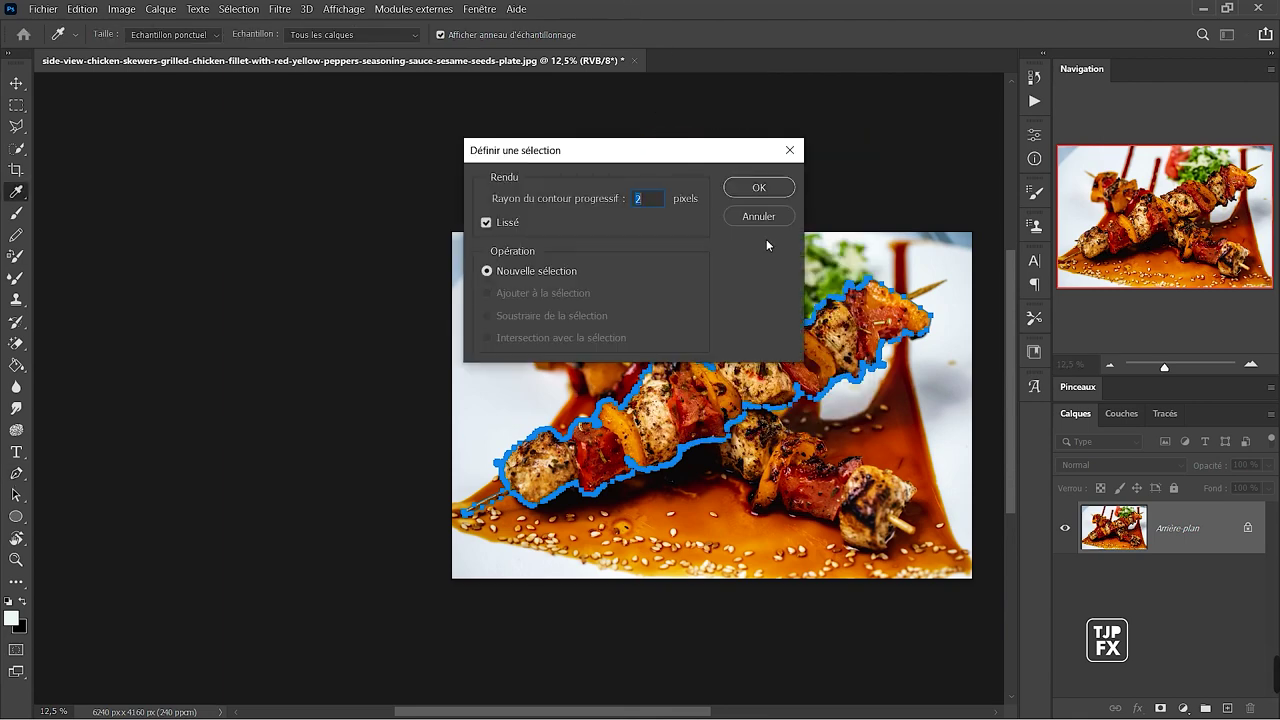
pyautogui.click(780, 186)
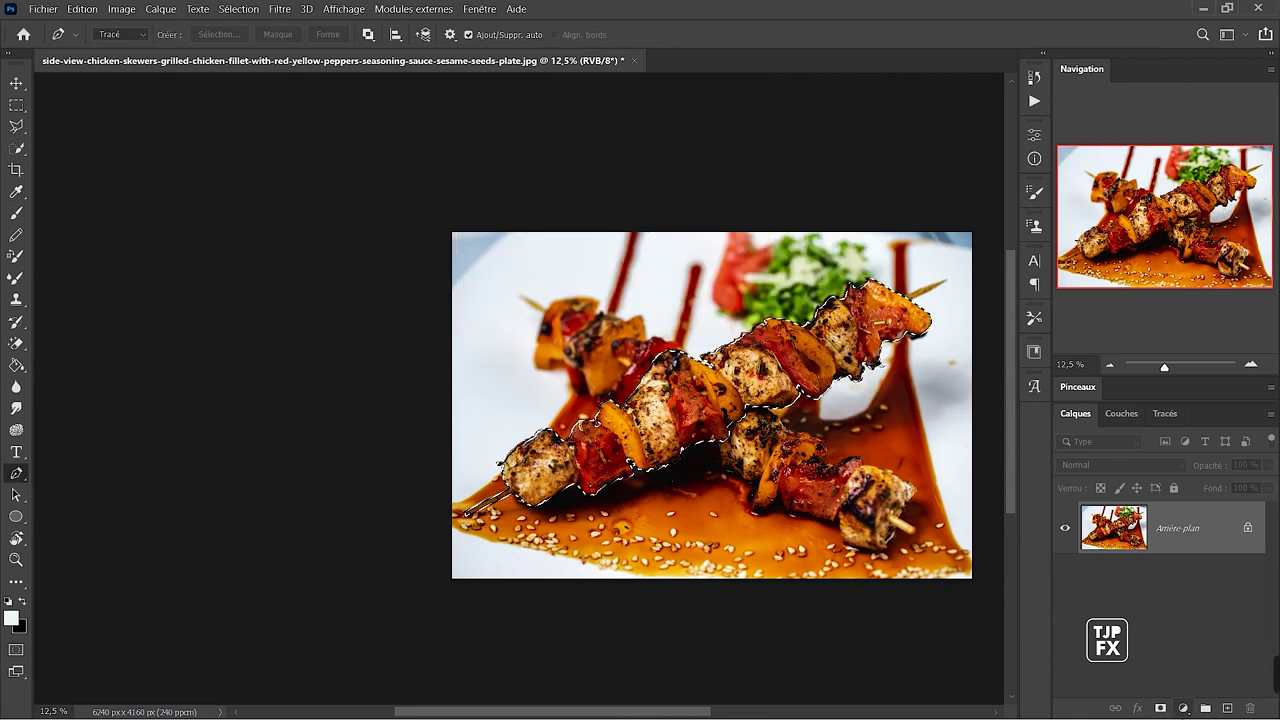
pyautogui.click(1160, 708)
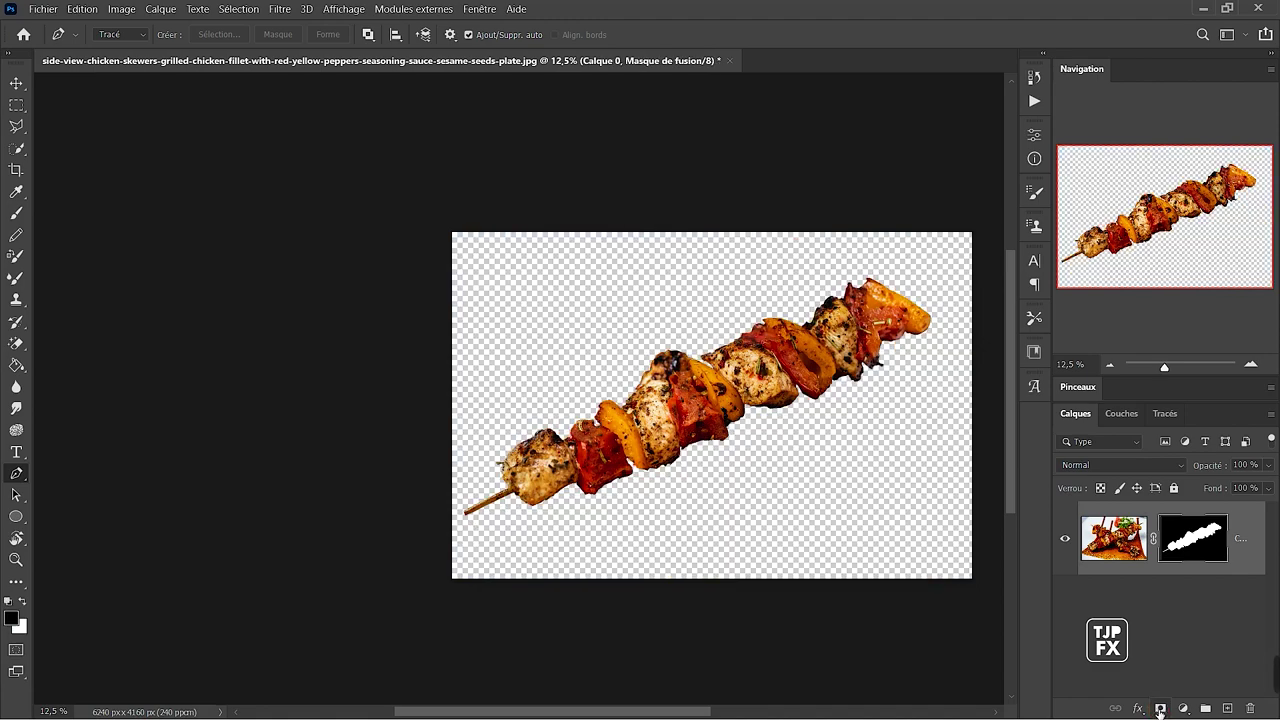
# Save side-view-chicken-skewers-…-plate.psd with Maximiser la compatibilité kept on.
pyautogui.moveTo(786, 372)
pyautogui.mouseDown()
pyautogui.moveTo(806, 477)
pyautogui.moveTo(674, 451)
pyautogui.moveTo(615, 464)
pyautogui.mouseUp()
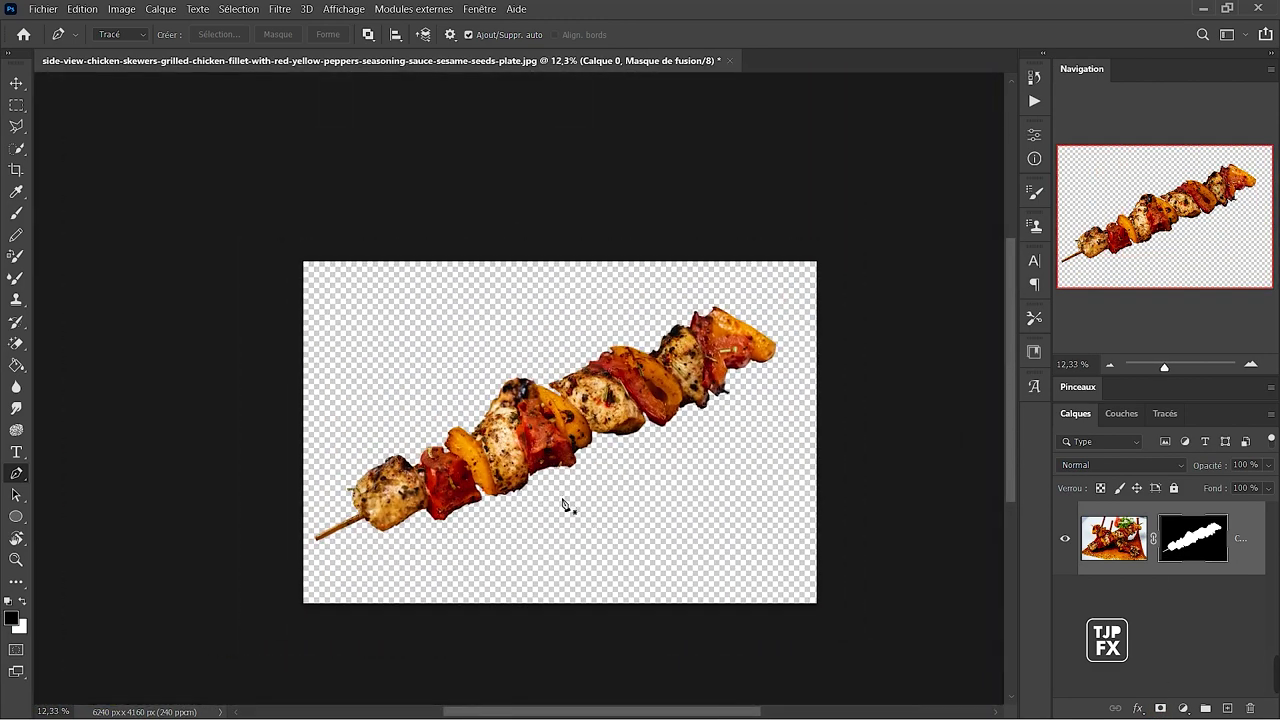
pyautogui.press('v')
pyautogui.hotkey('ctrl', 's')
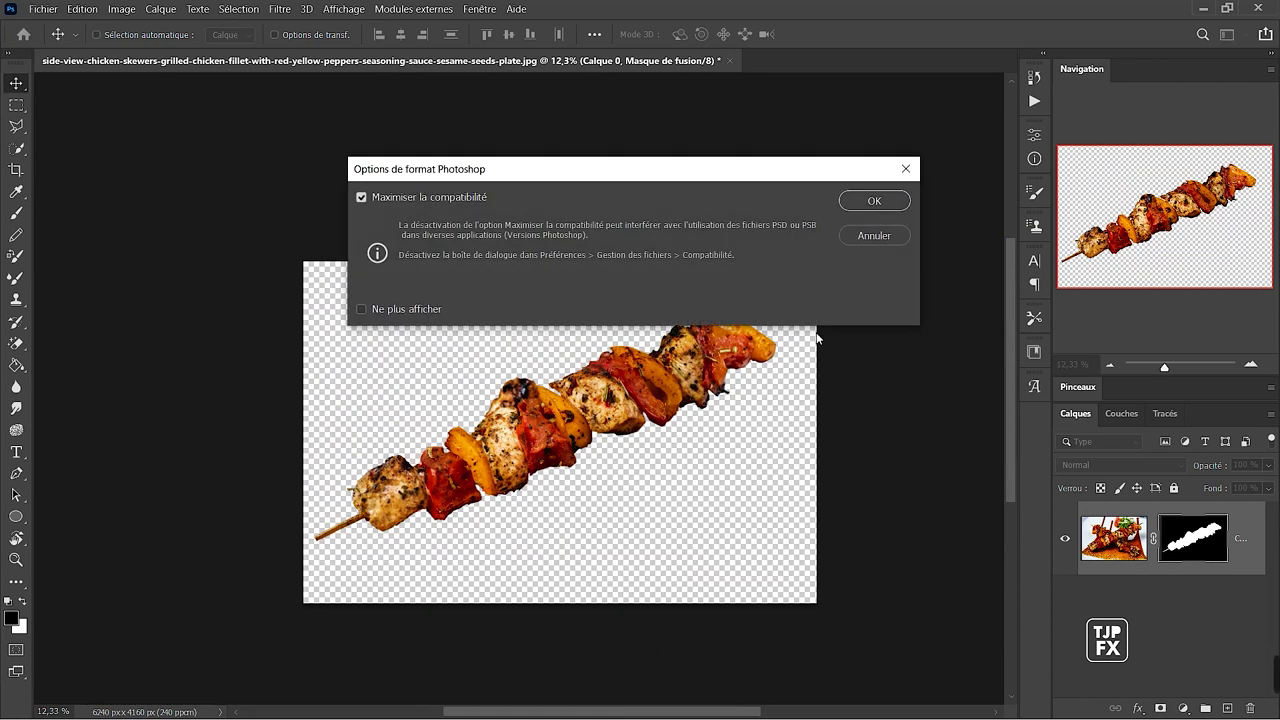
pyautogui.click(875, 206)
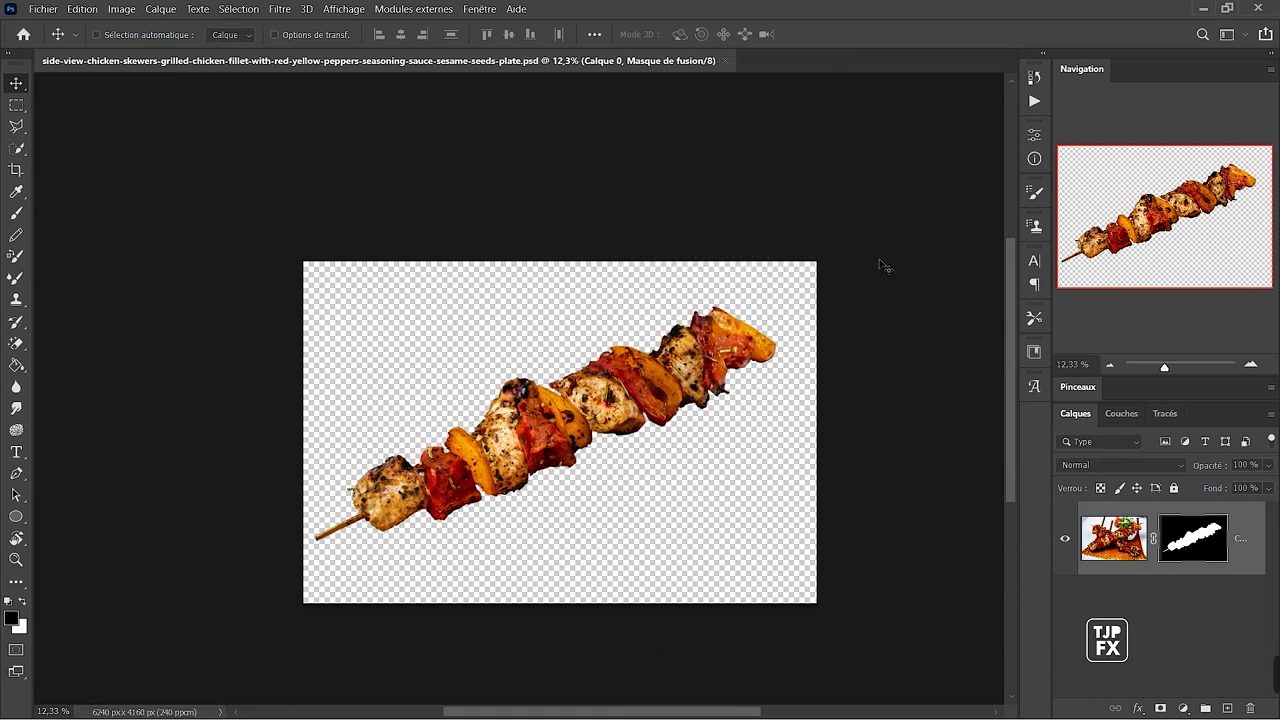